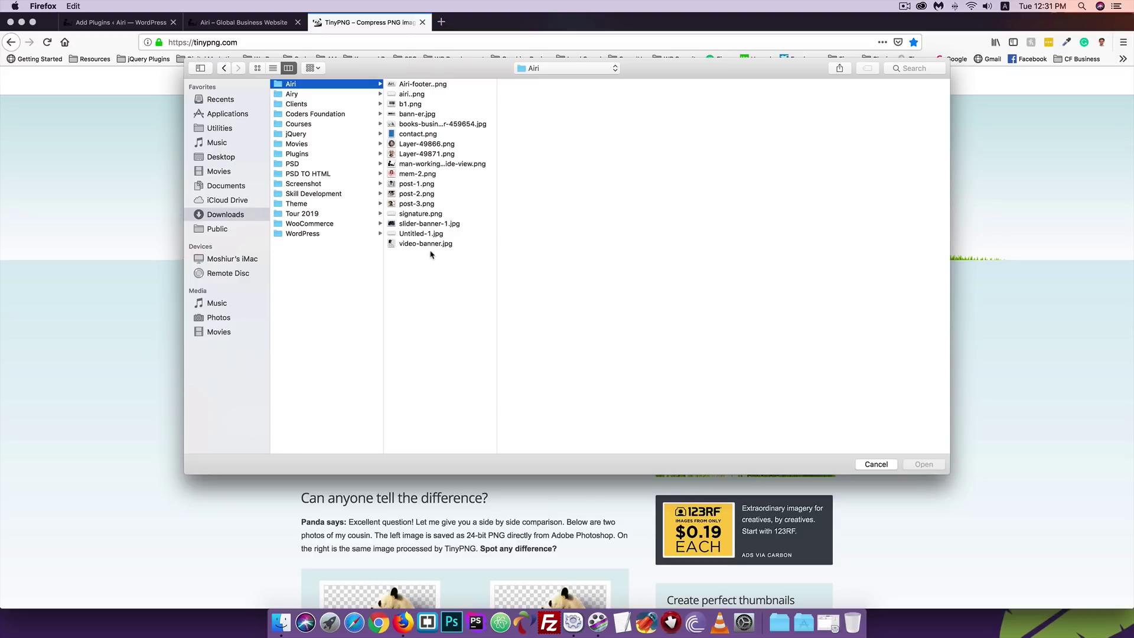
# Step: Upload video-banner.jpg from the Airi folder to TinyPNG and compress it
pyautogui.click(424, 244)
pyautogui.click(923, 465)
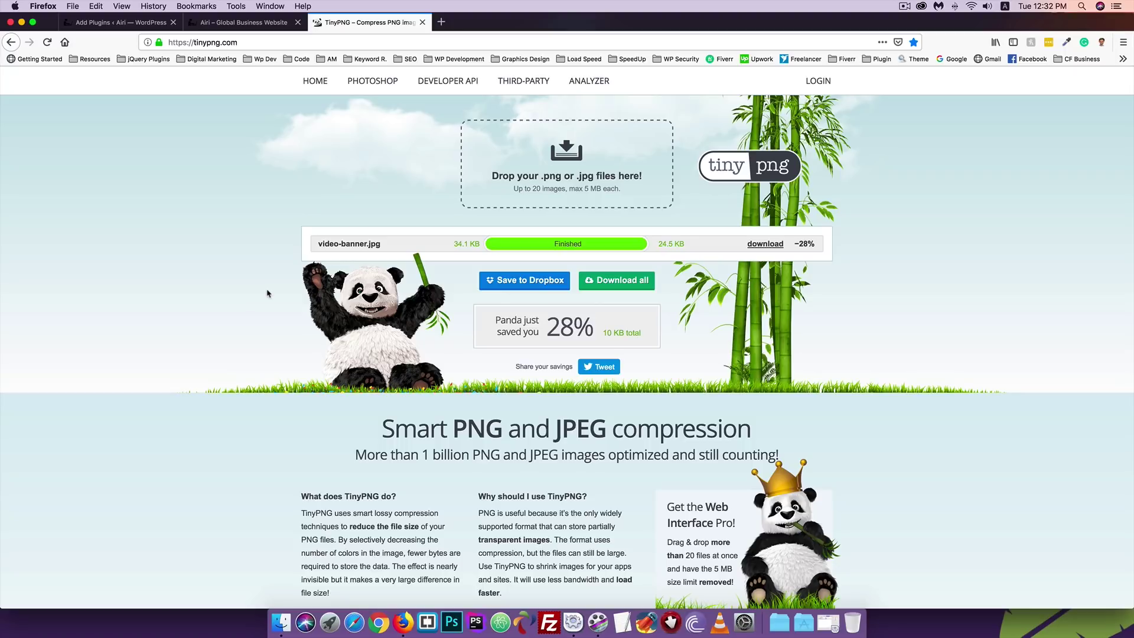
pyautogui.scroll(-2, 267, 293)
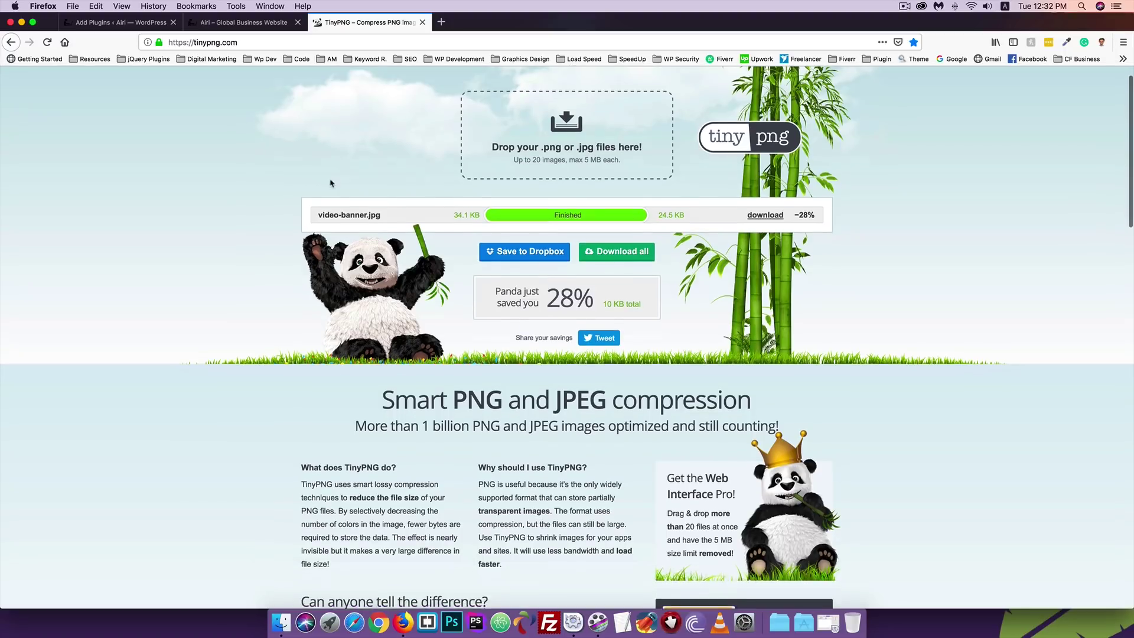
pyautogui.scroll(2, 347, 177)
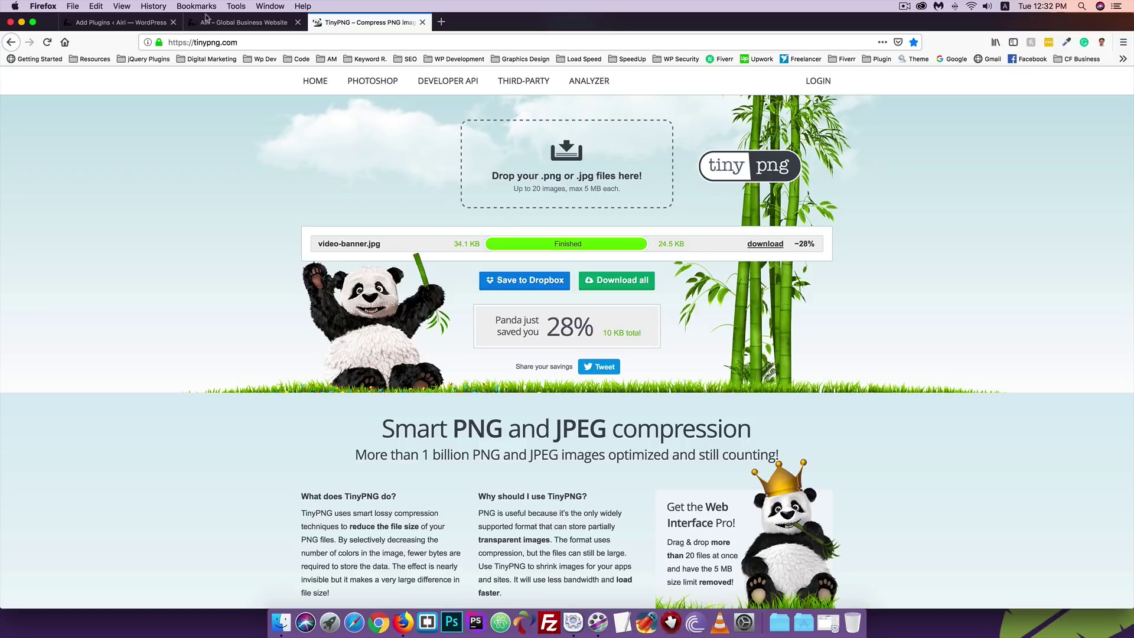
# Step: Load tinyjpg.com in place of the TinyPNG page and look over its home page
pyautogui.click(118, 22)
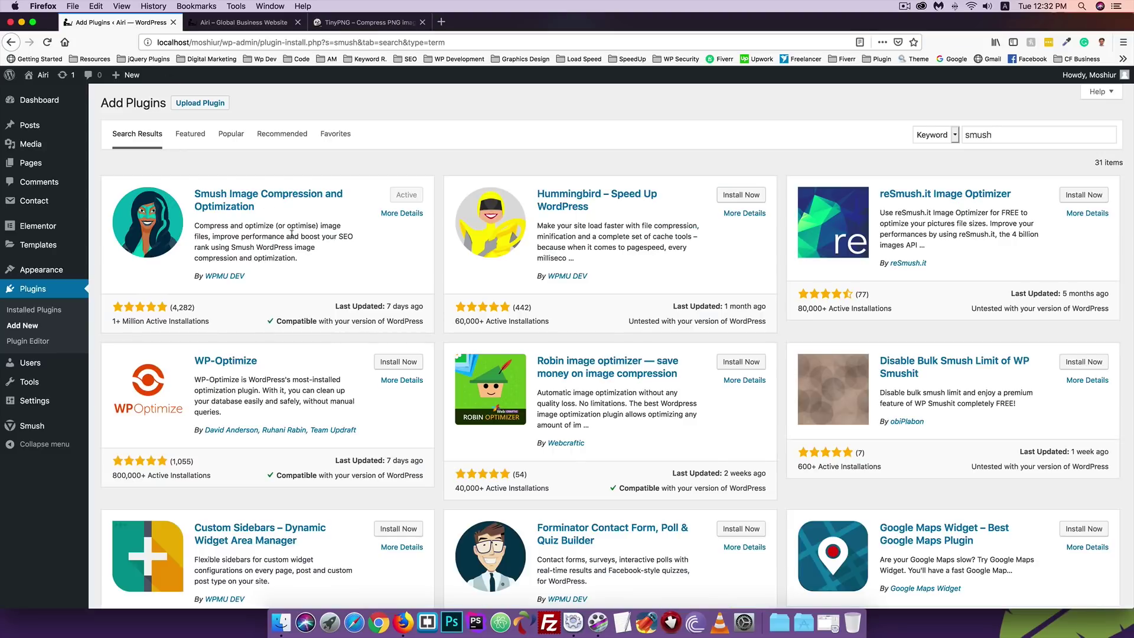
pyautogui.click(343, 22)
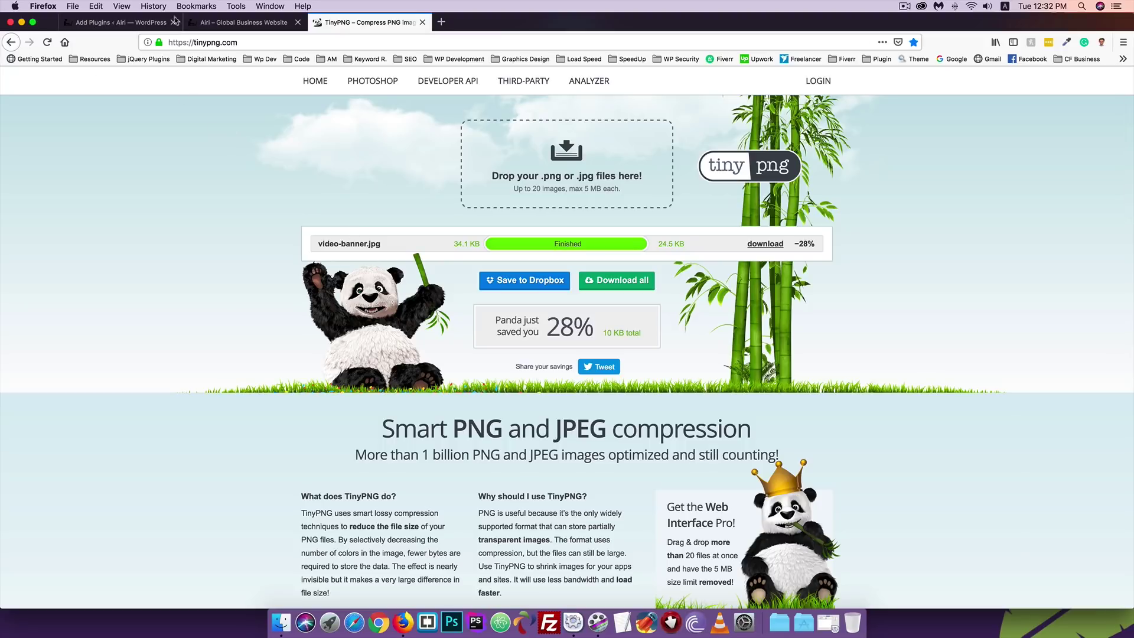
pyautogui.click(213, 43)
pyautogui.moveTo(221, 43); pyautogui.dragTo(207, 42)
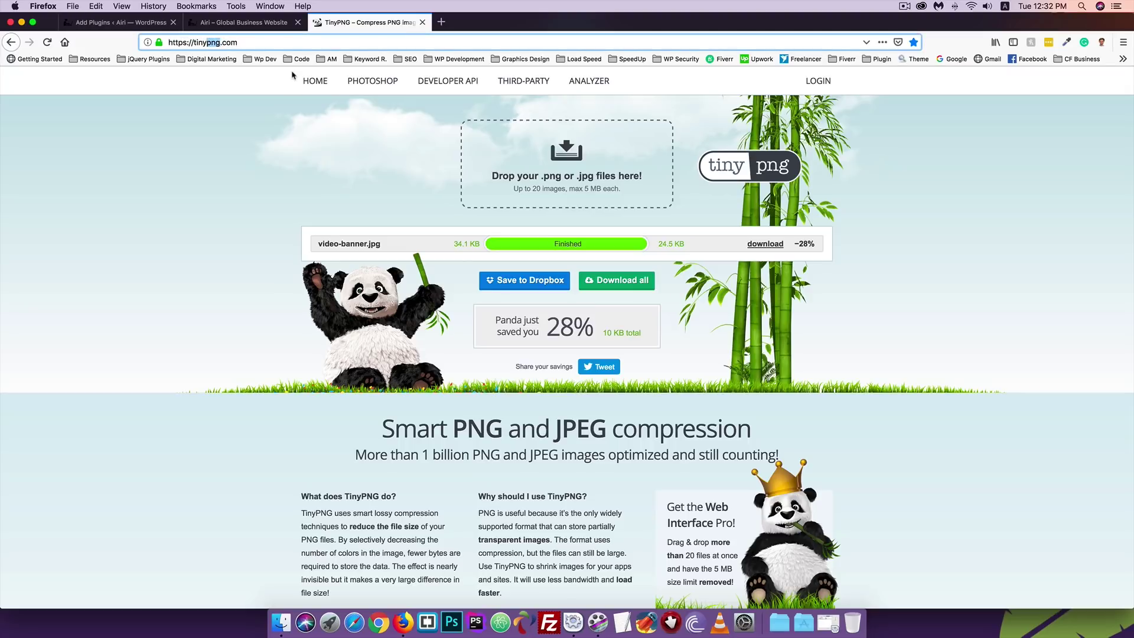
pyautogui.write('jpg')
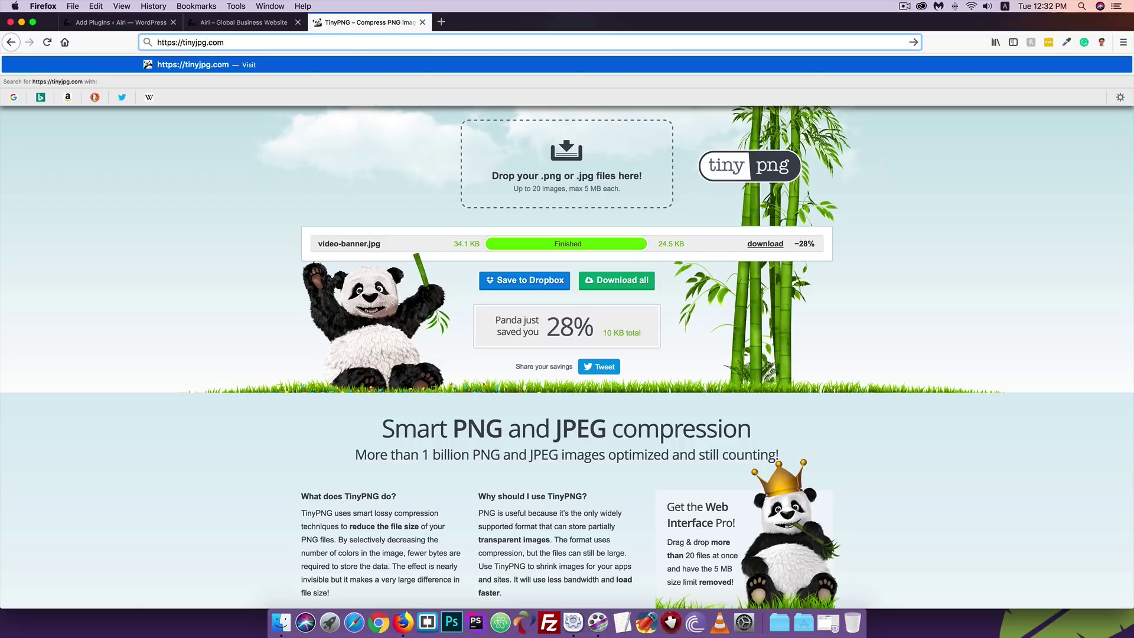
pyautogui.press('Return')
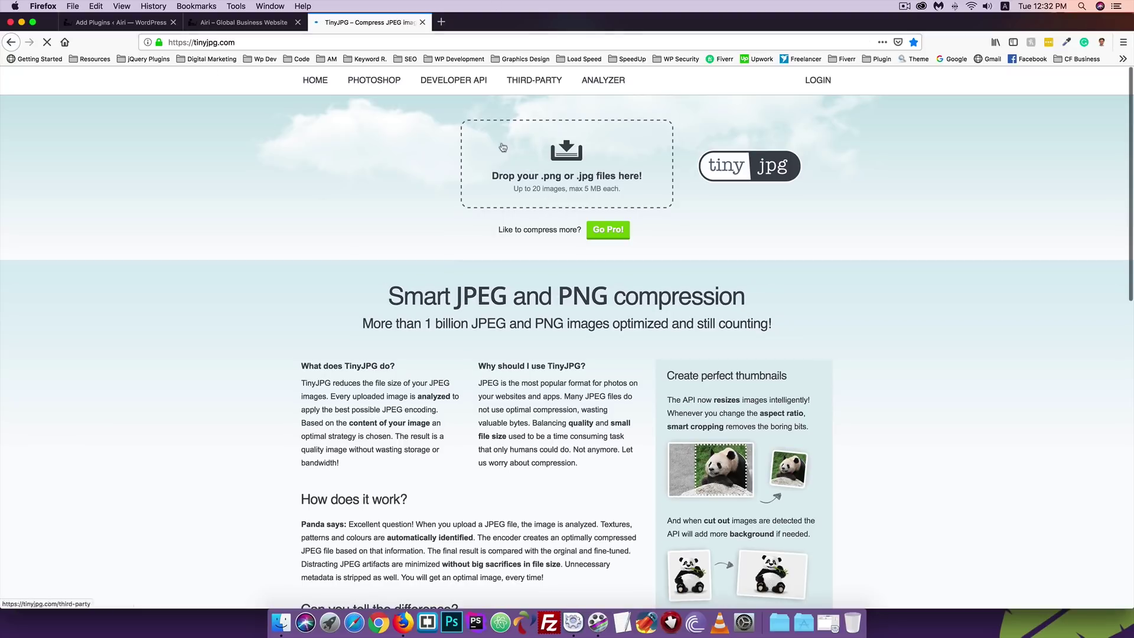
pyautogui.scroll(-3, 333, 214)
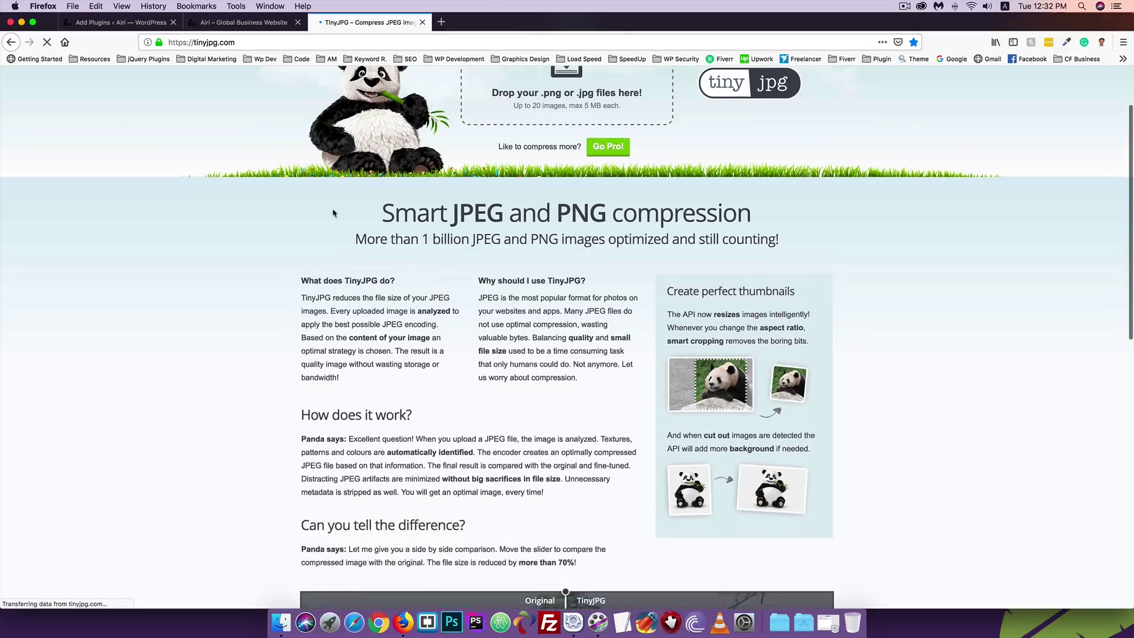
pyautogui.scroll(3, 334, 213)
# Step: Close the TinyJPG page and browse the smush search results on the Add Plugins page
pyautogui.press('super+w')
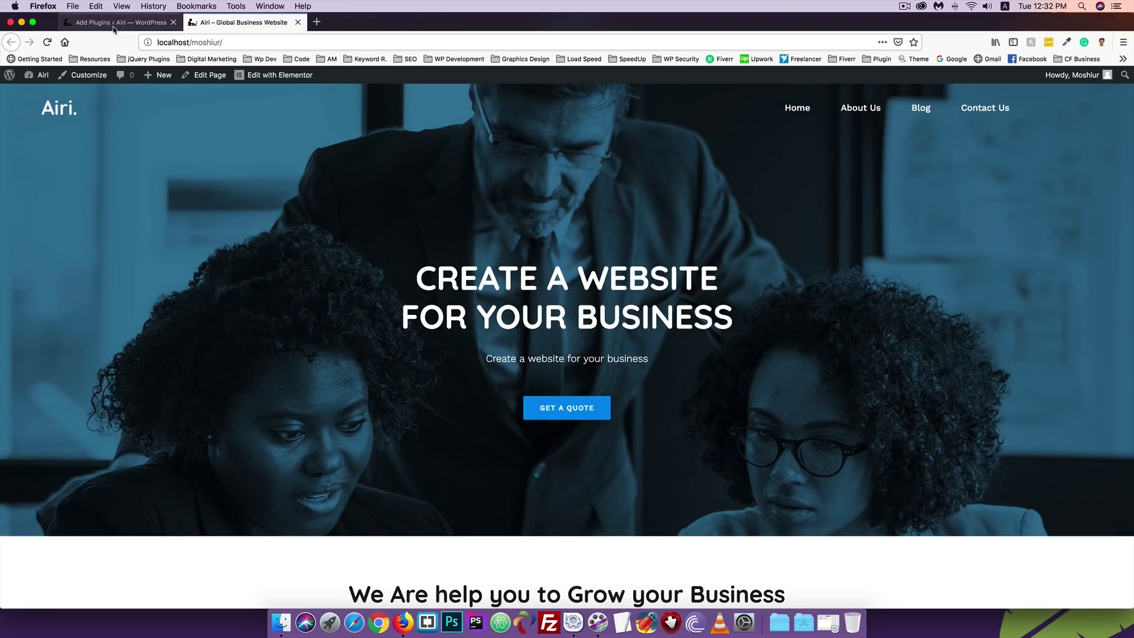
pyautogui.click(114, 27)
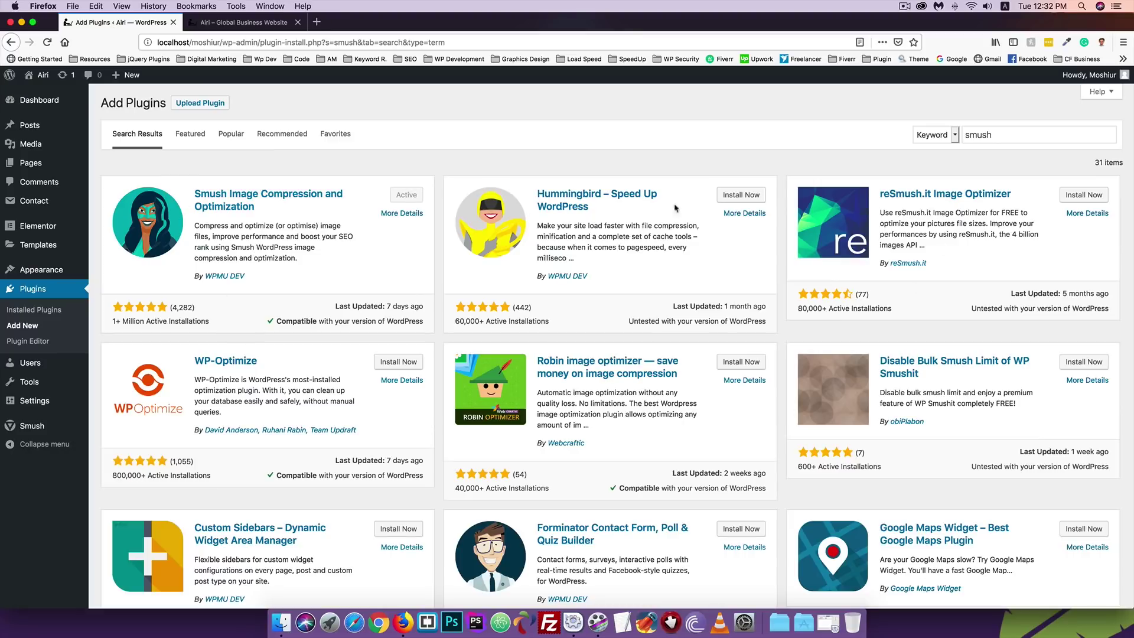
pyautogui.scroll(-5, 635, 377)
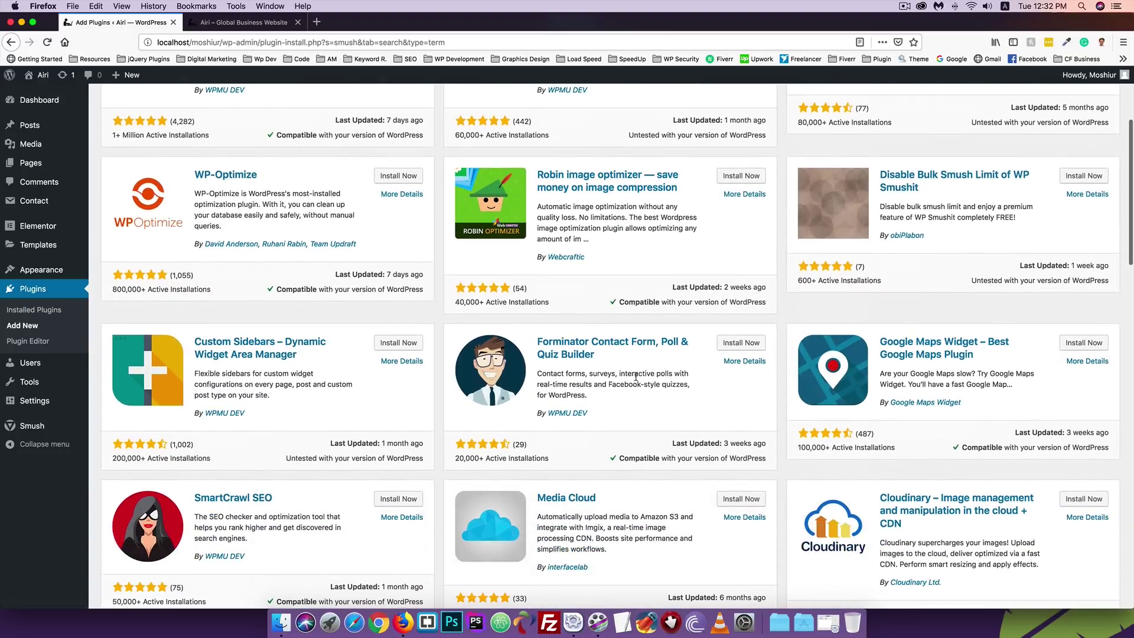
pyautogui.scroll(-4, 635, 376)
pyautogui.scroll(10, 471, 101)
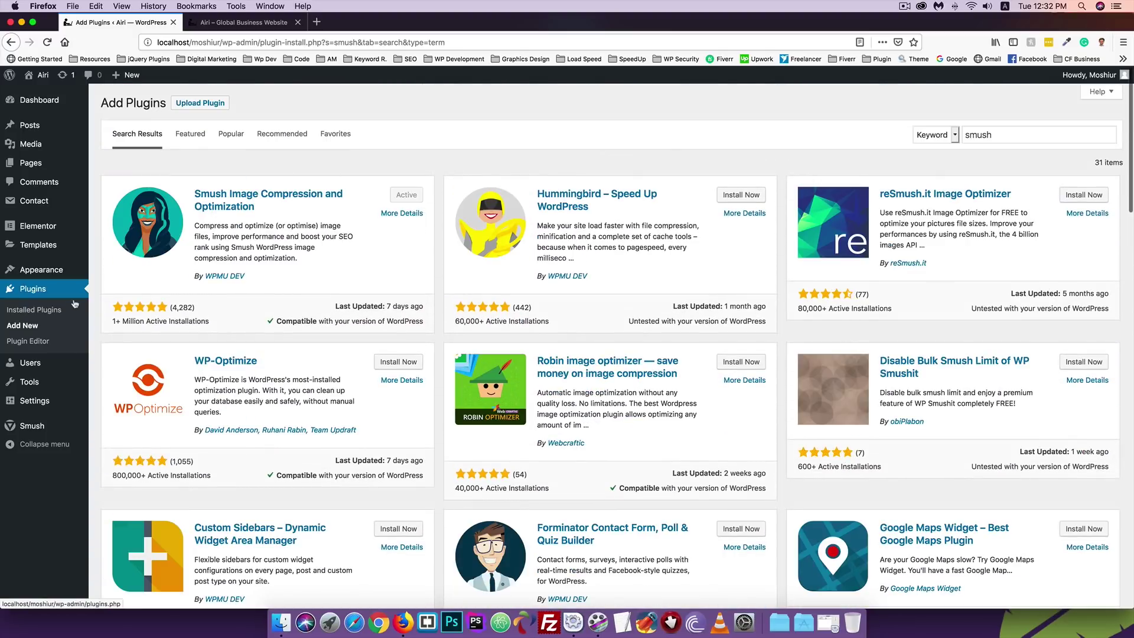
# Step: Open the Smush dashboard, skipping its setup wizard, and bulk smush the site's attachments
pyautogui.click(24, 429)
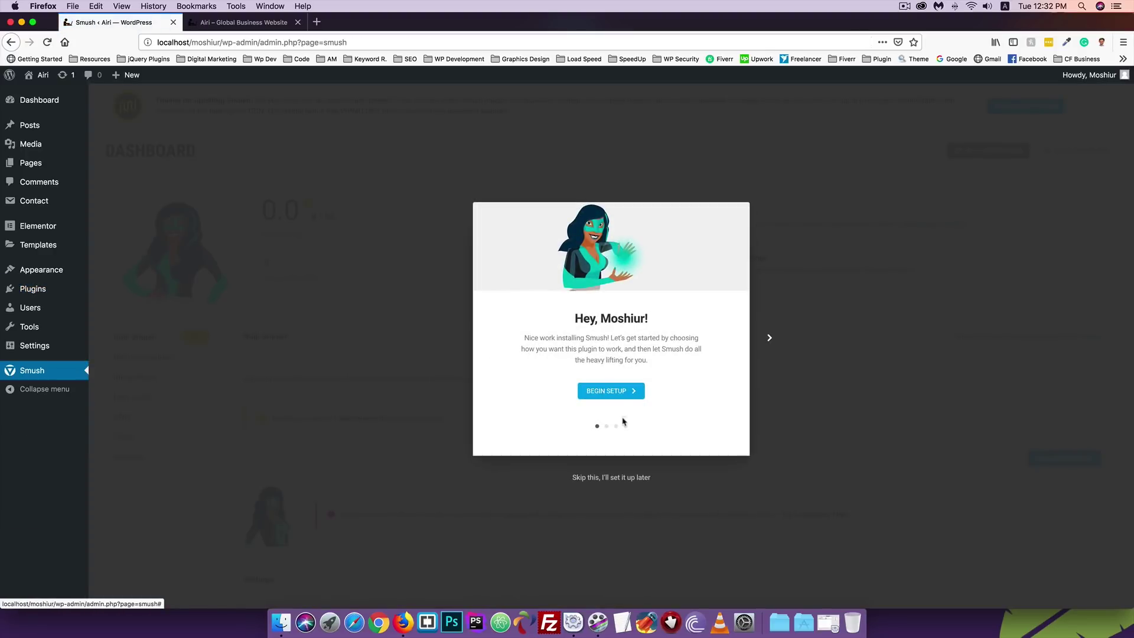
pyautogui.click(598, 478)
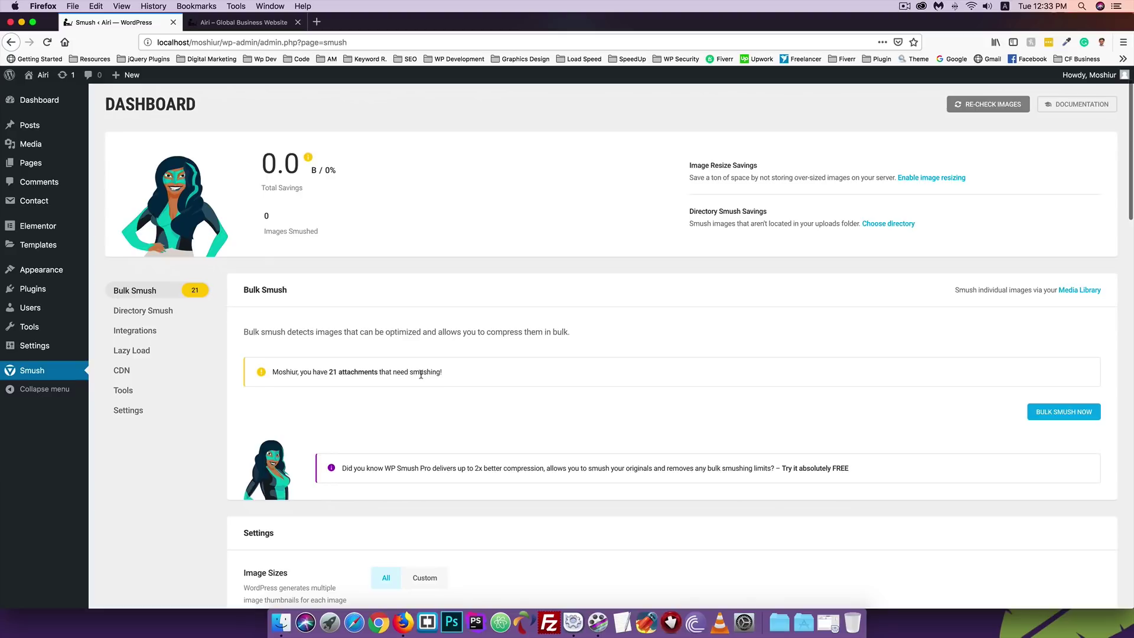
pyautogui.click(1061, 416)
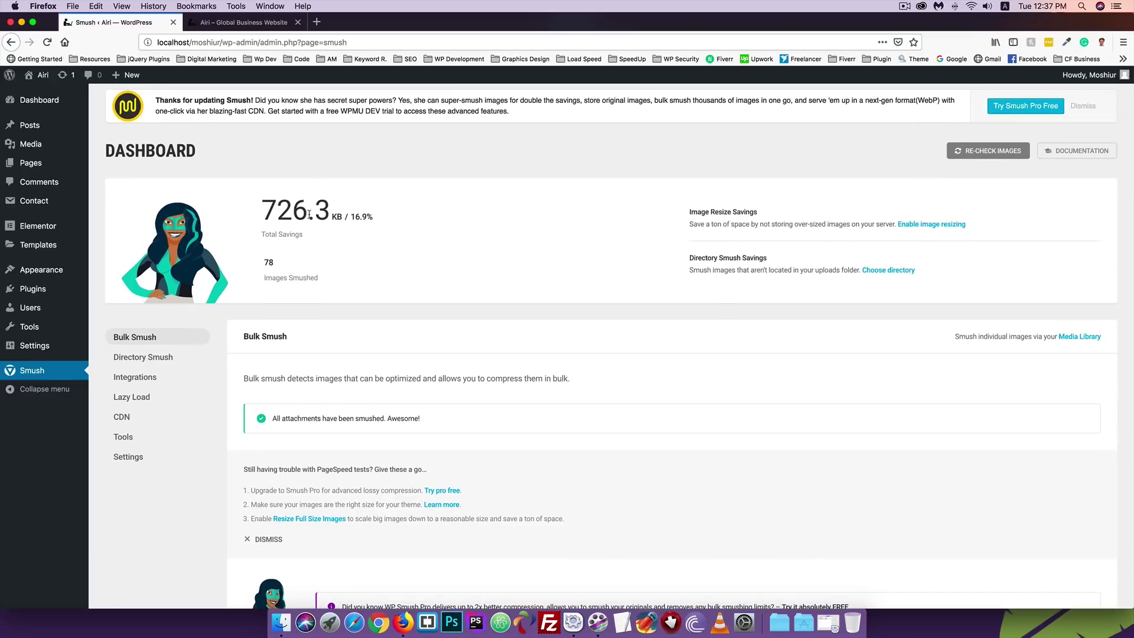
# Step: Dismiss the Smush Pro trial notice on the dashboard and open the list of installed plugins
pyautogui.moveTo(346, 217); pyautogui.dragTo(260, 212)
pyautogui.click(425, 267)
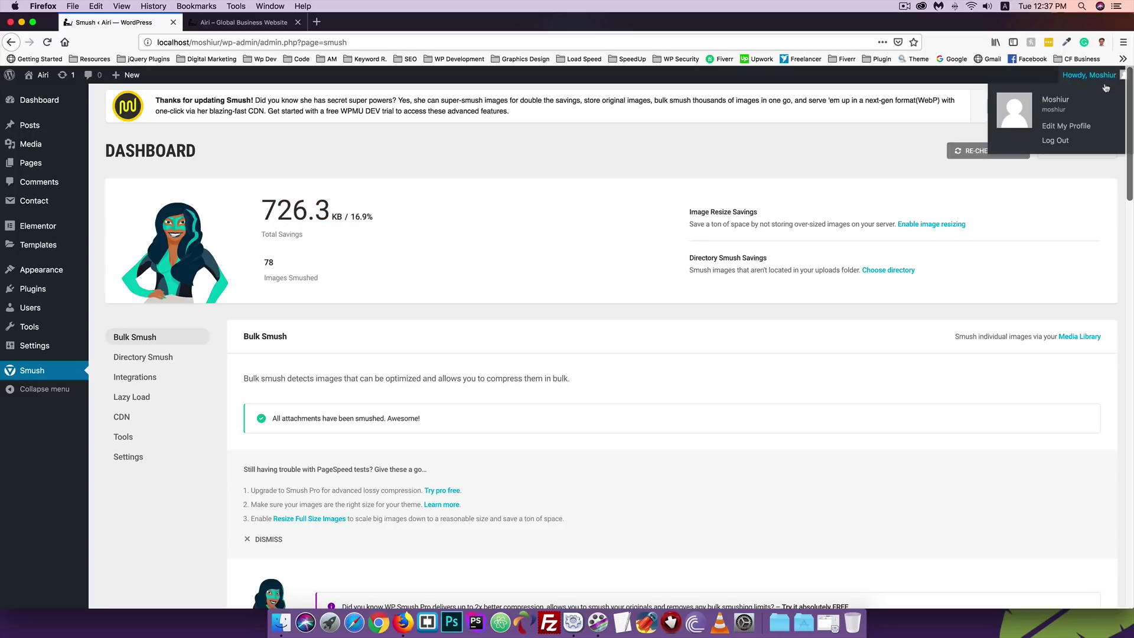
pyautogui.click(1082, 105)
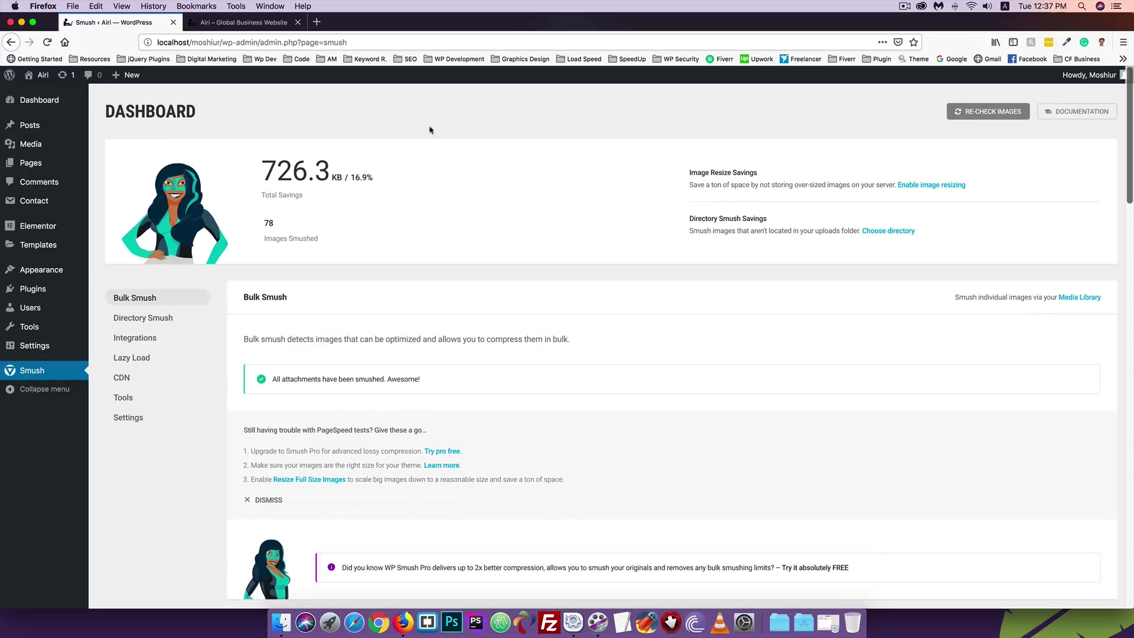
pyautogui.click(30, 288)
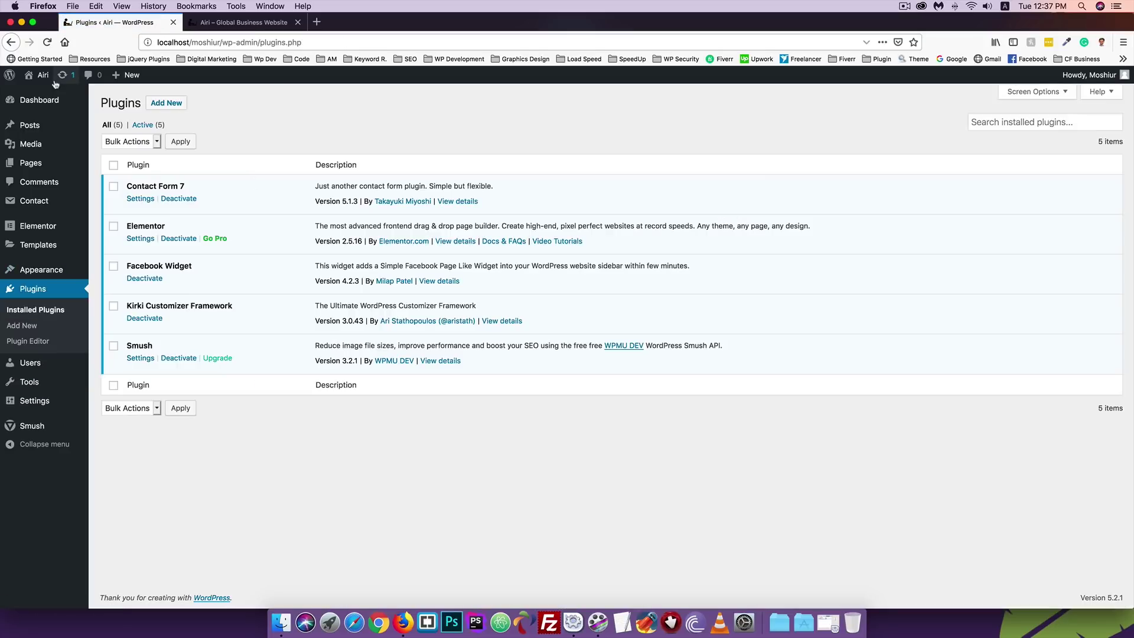
pyautogui.moveTo(99, 84)
# Step: Open the page source of the Airi homepage and examine its head and body markup
pyautogui.click(275, 24)
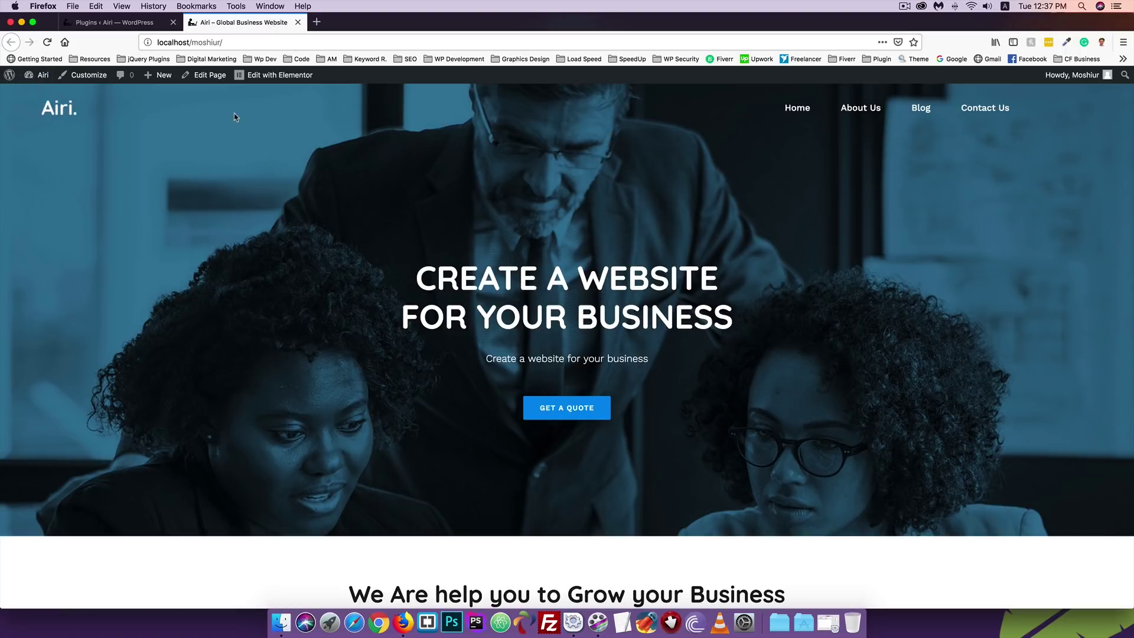
pyautogui.rightClick(273, 197)
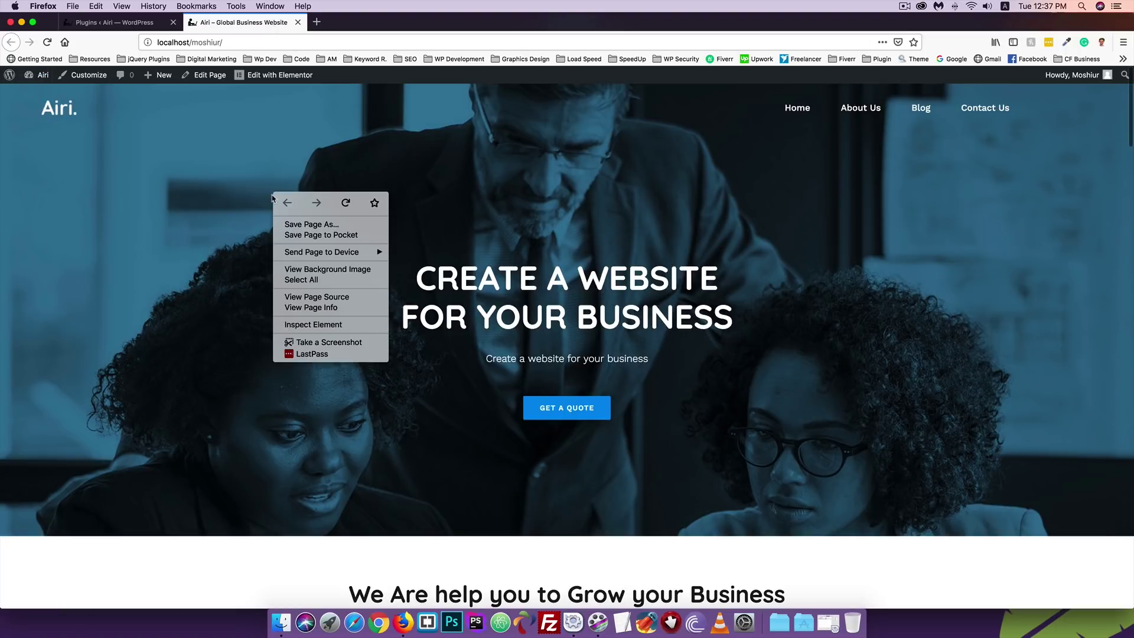
pyautogui.click(326, 297)
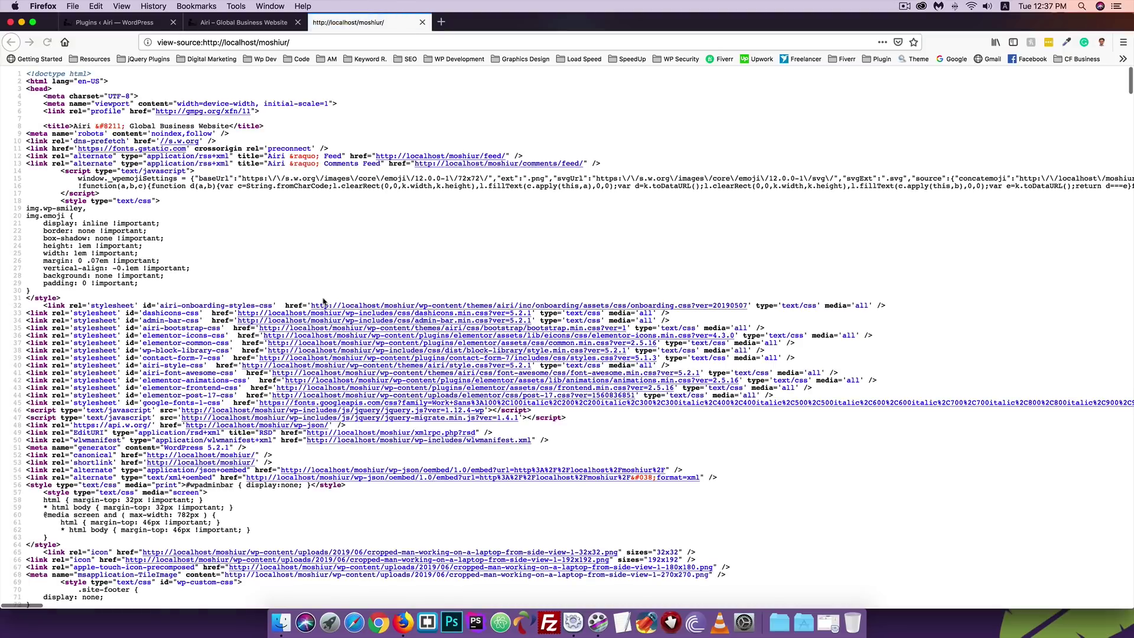
pyautogui.scroll(-3, 324, 302)
pyautogui.scroll(-10, 325, 302)
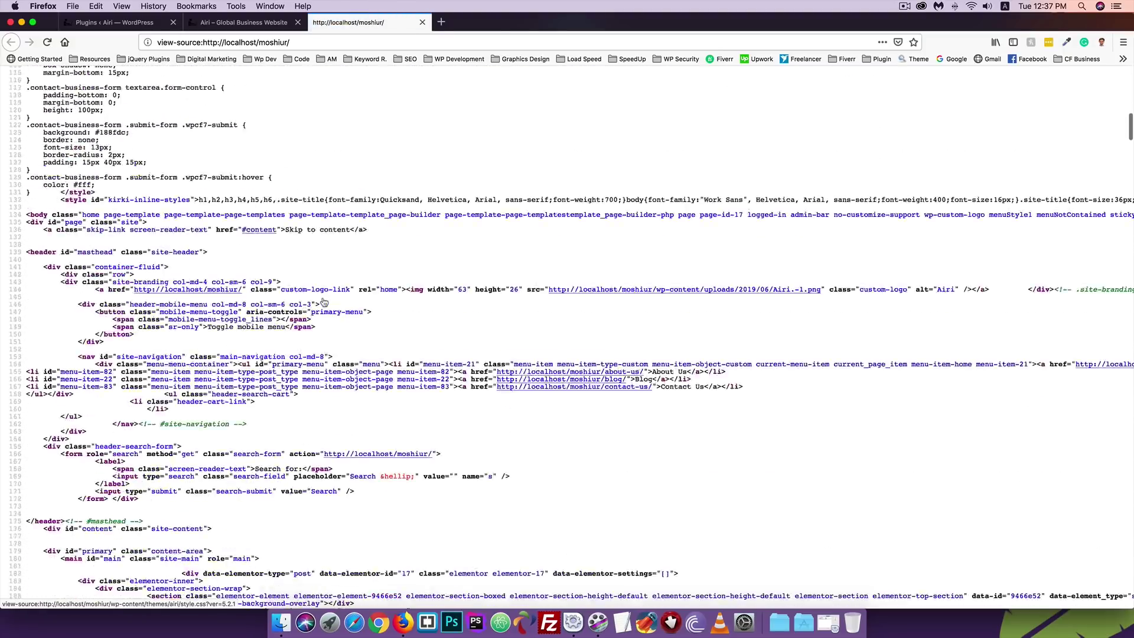
pyautogui.scroll(-5, 61, 251)
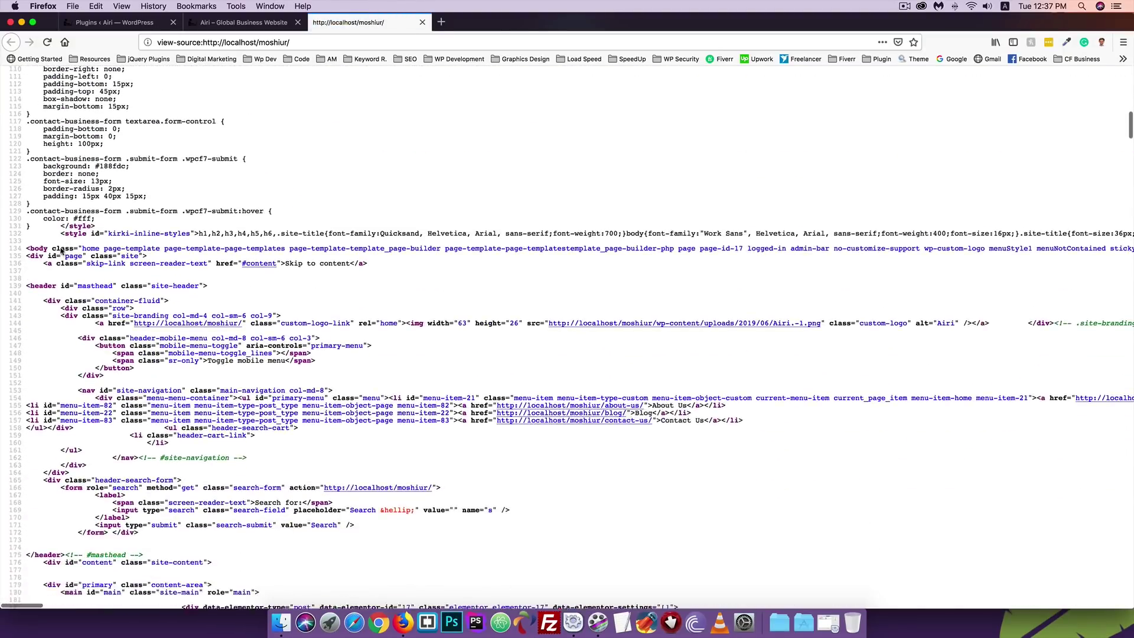
pyautogui.scroll(-20, 61, 251)
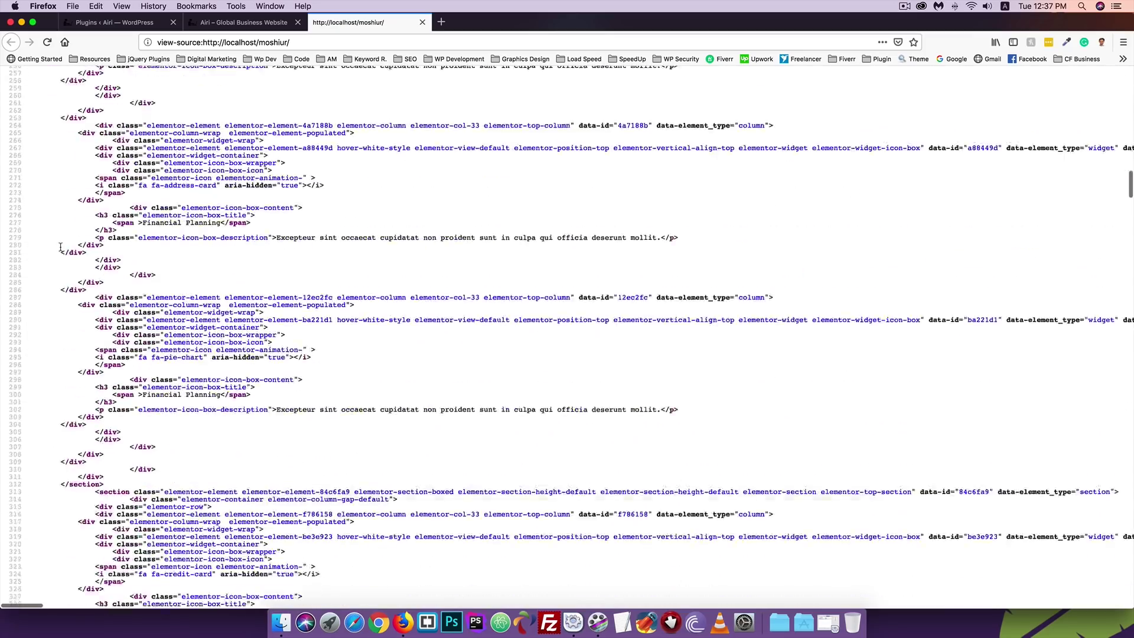
pyautogui.scroll(20, 61, 247)
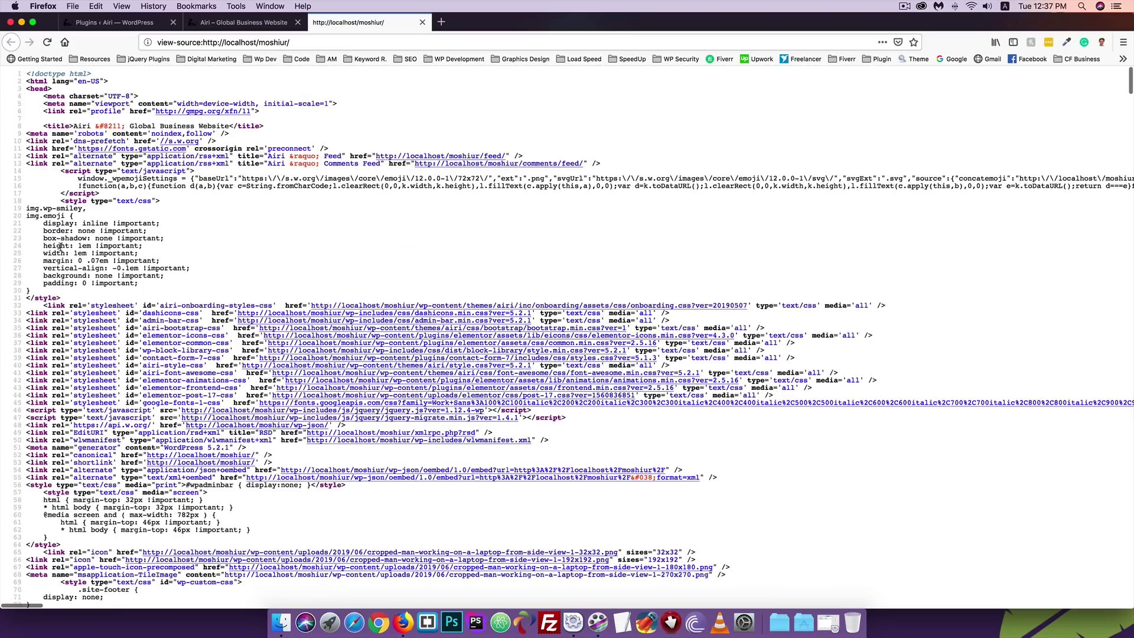
# Step: Inspect the linked dashicons.min.css stylesheet and return to the homepage source
pyautogui.click(412, 317)
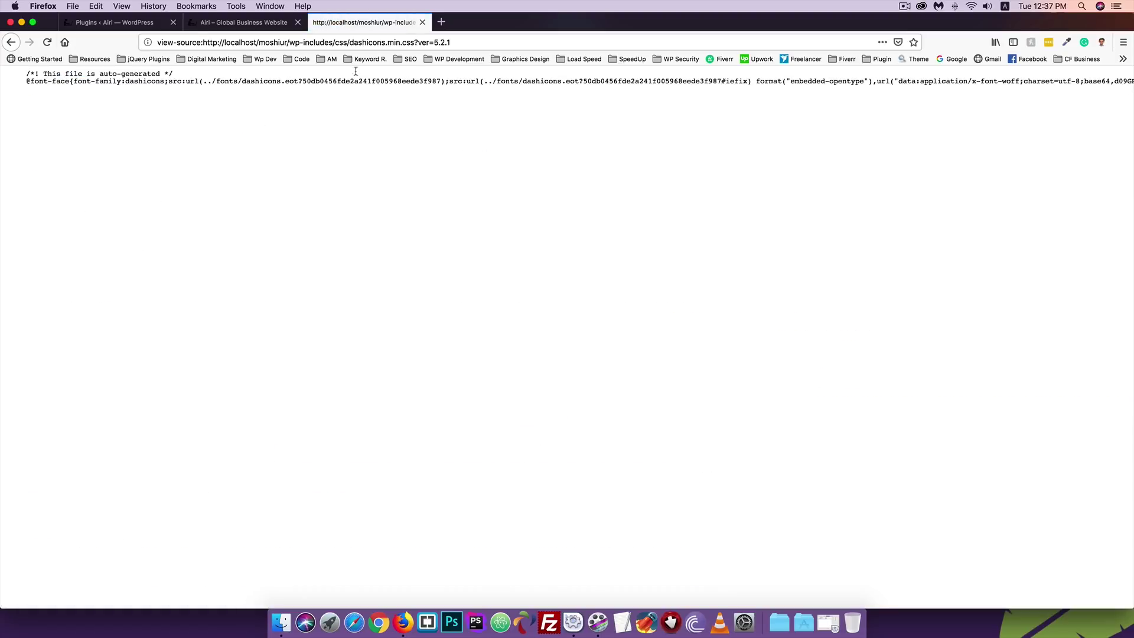
pyautogui.click(12, 42)
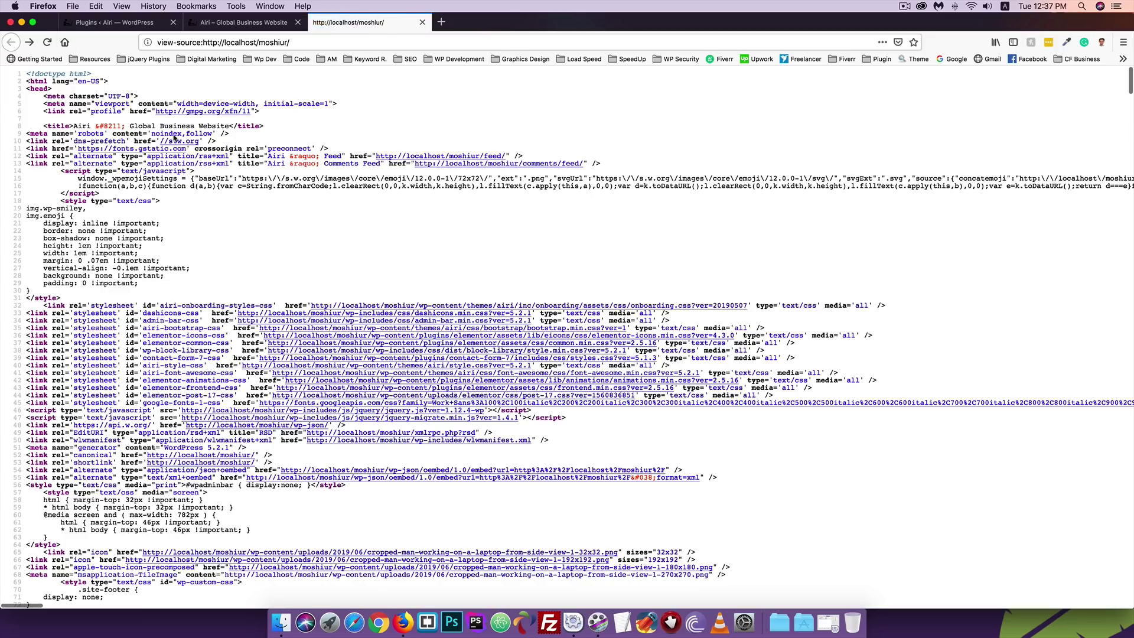
pyautogui.scroll(-5, 112, 135)
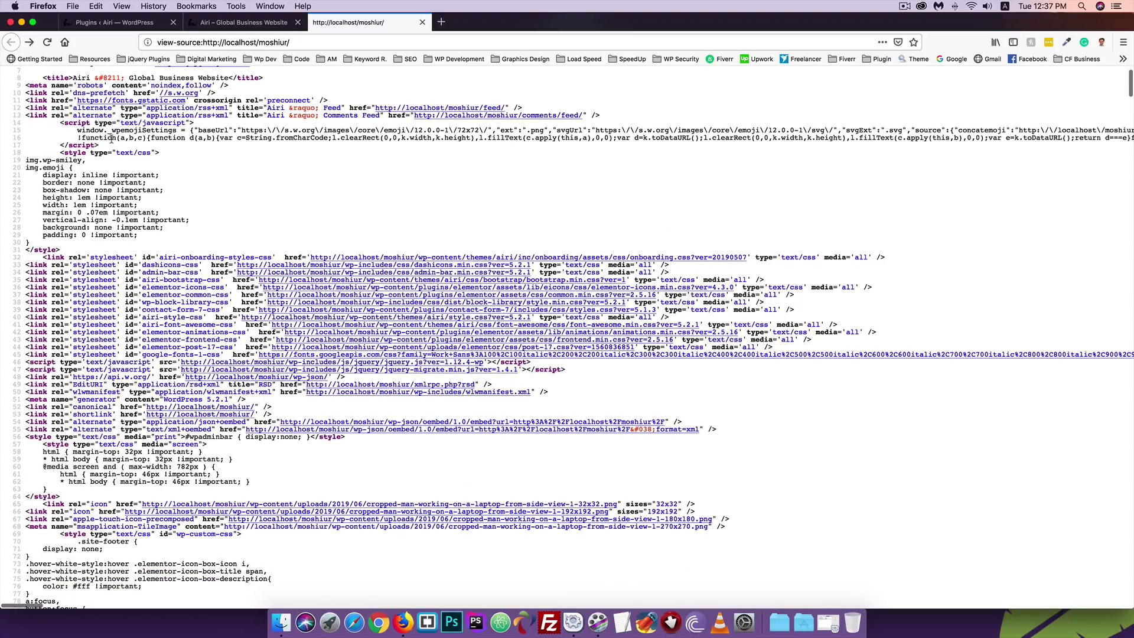
pyautogui.scroll(5, 206, 142)
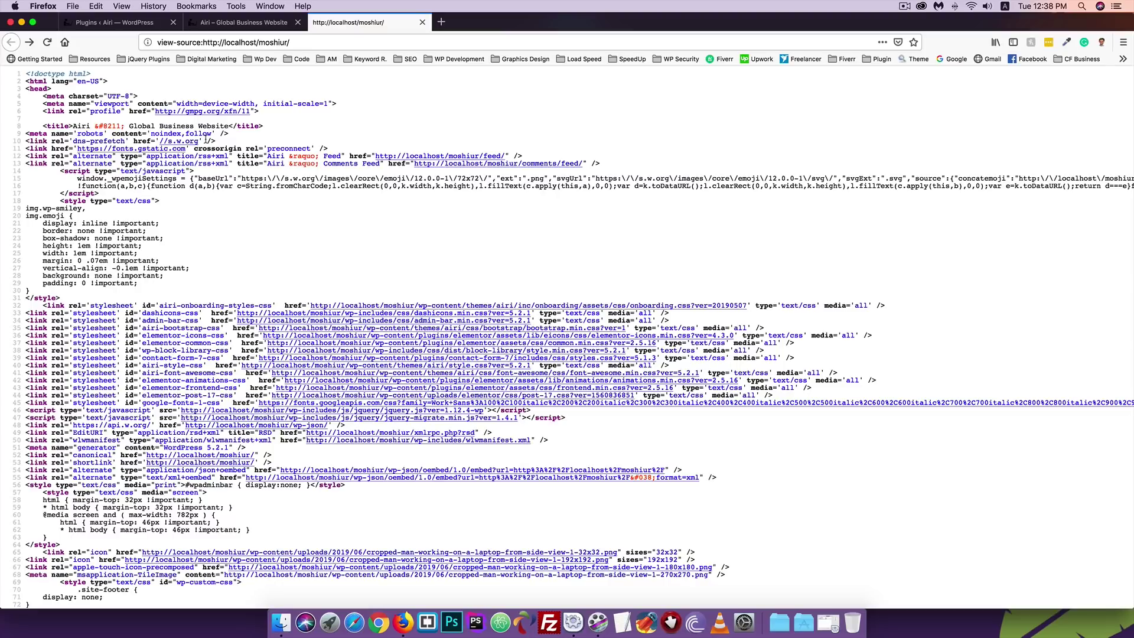
# Step: Review the stylesheet links, scripts and inline CSS in the homepage source, and return to the installed plugins list
pyautogui.scroll(-3, 448, 261)
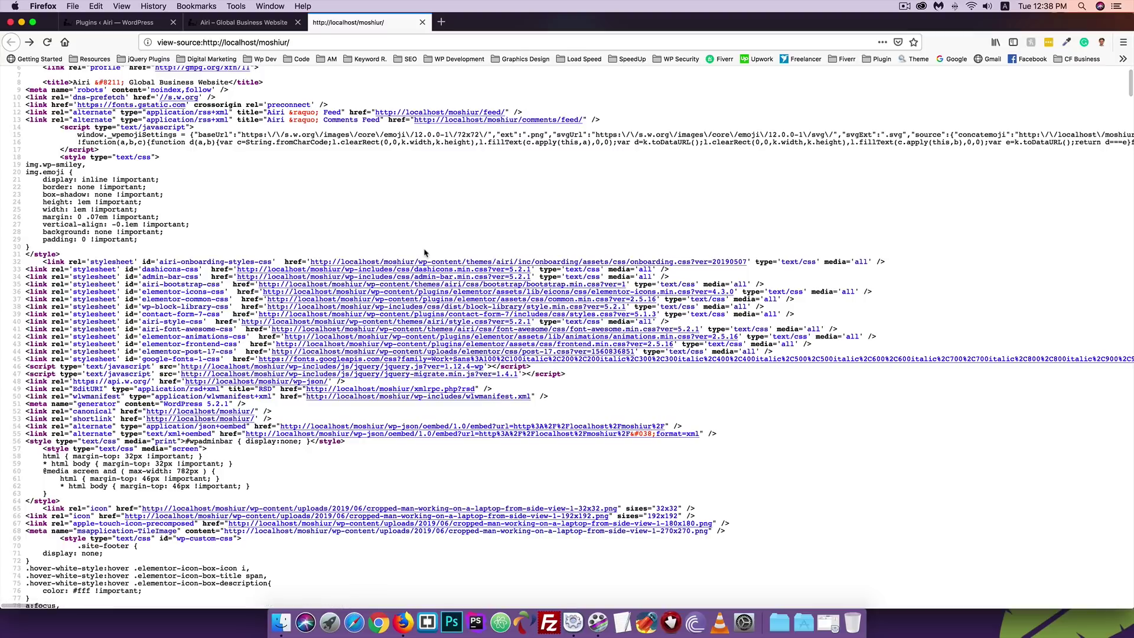
pyautogui.scroll(-3, 425, 251)
pyautogui.scroll(-9, 424, 251)
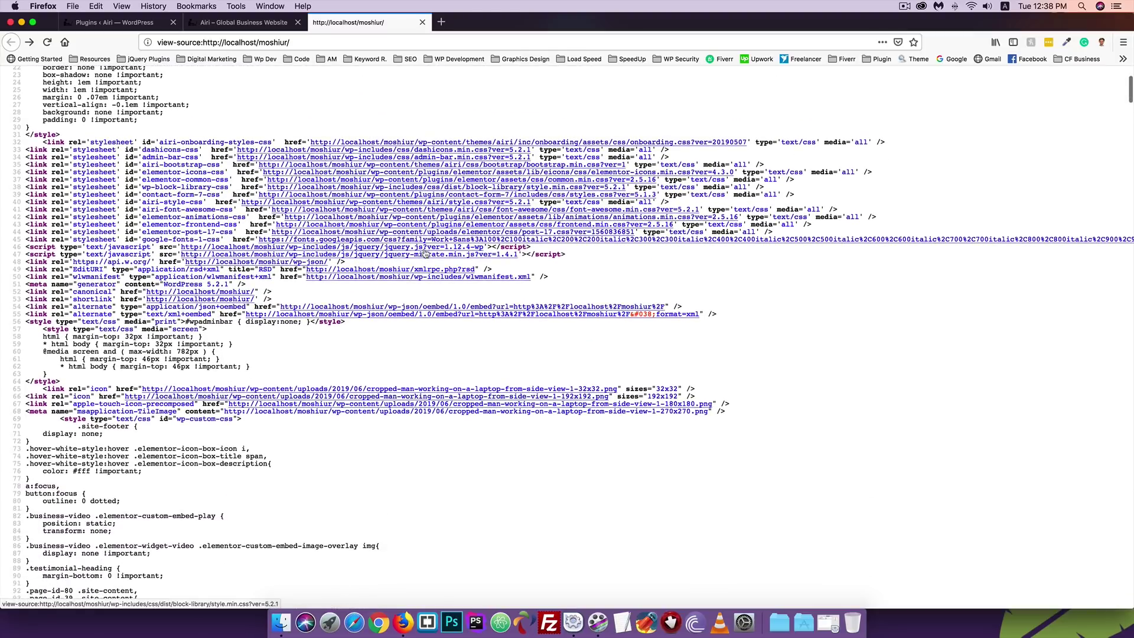
pyautogui.scroll(15, 425, 252)
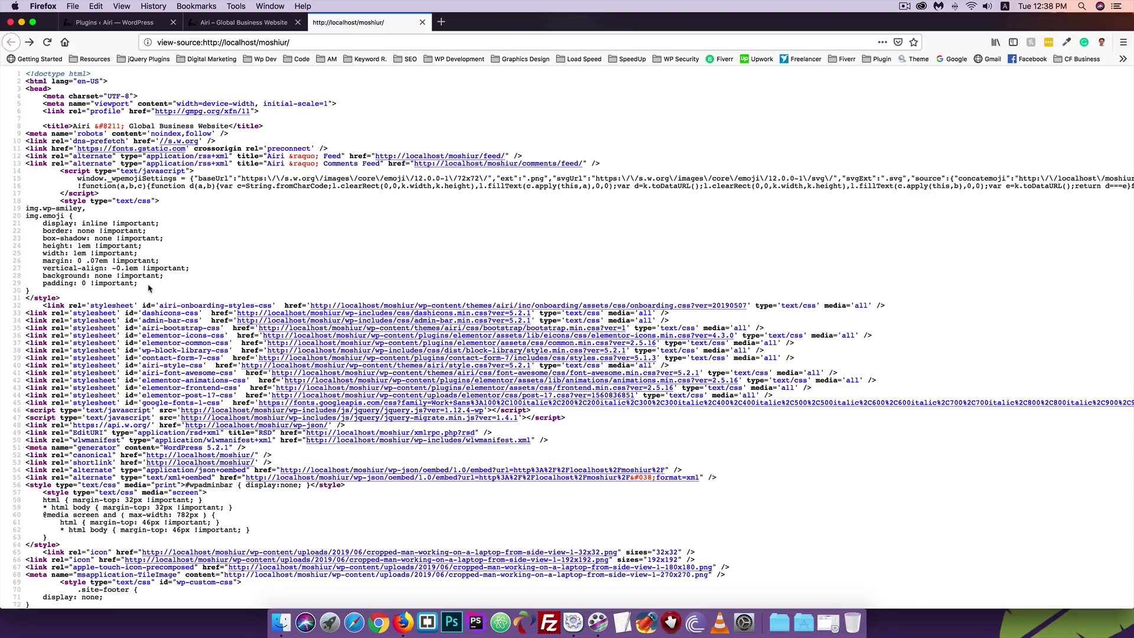
pyautogui.scroll(-5, 149, 285)
pyautogui.scroll(5, 181, 337)
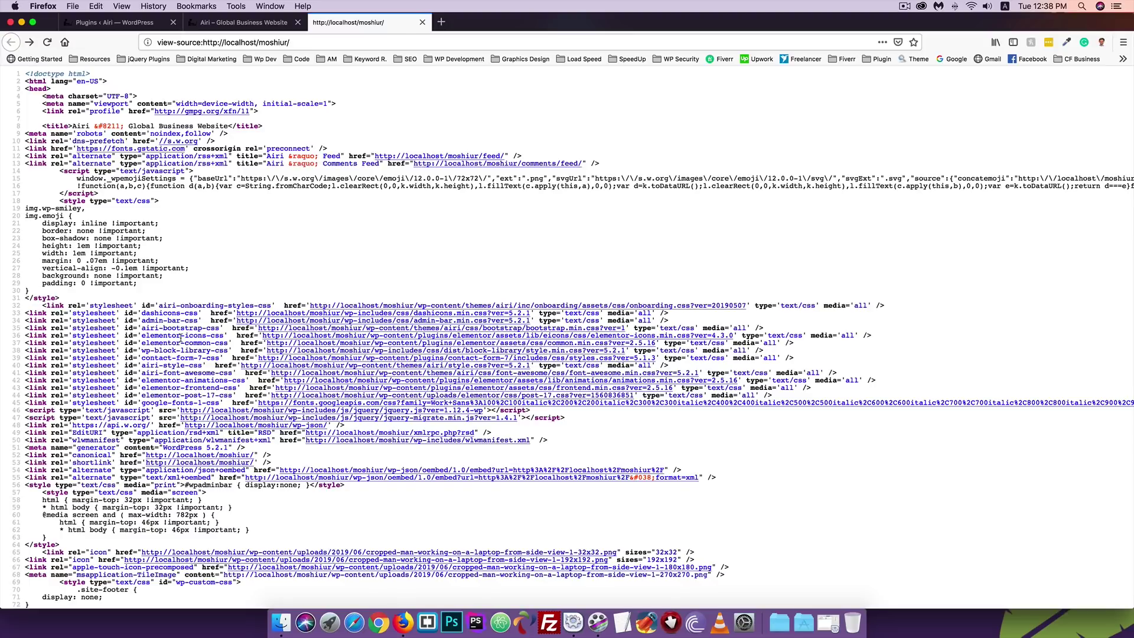
pyautogui.click(141, 22)
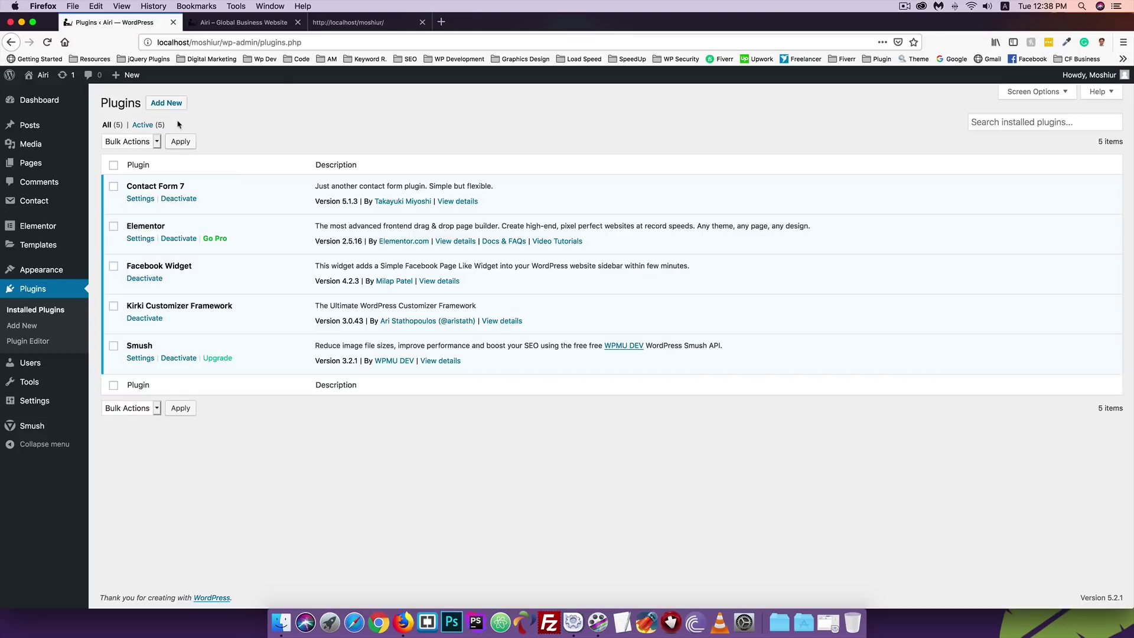
# Step: Search the plugin directory for "autoptimize", then install and activate the Autoptimize plugin
pyautogui.click(166, 103)
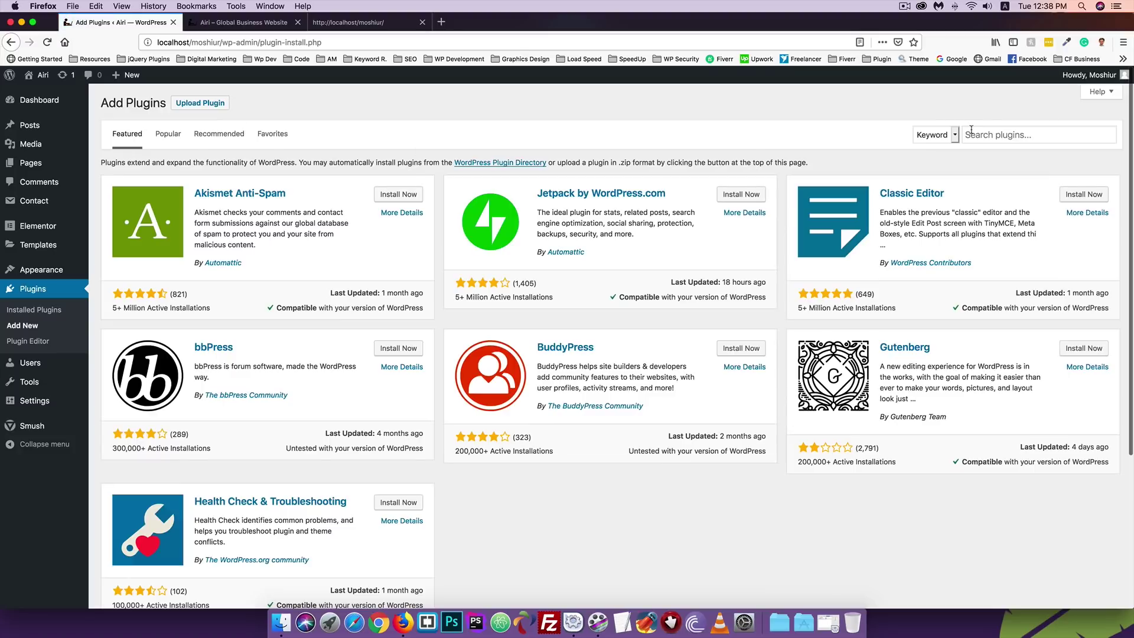
pyautogui.click(971, 131)
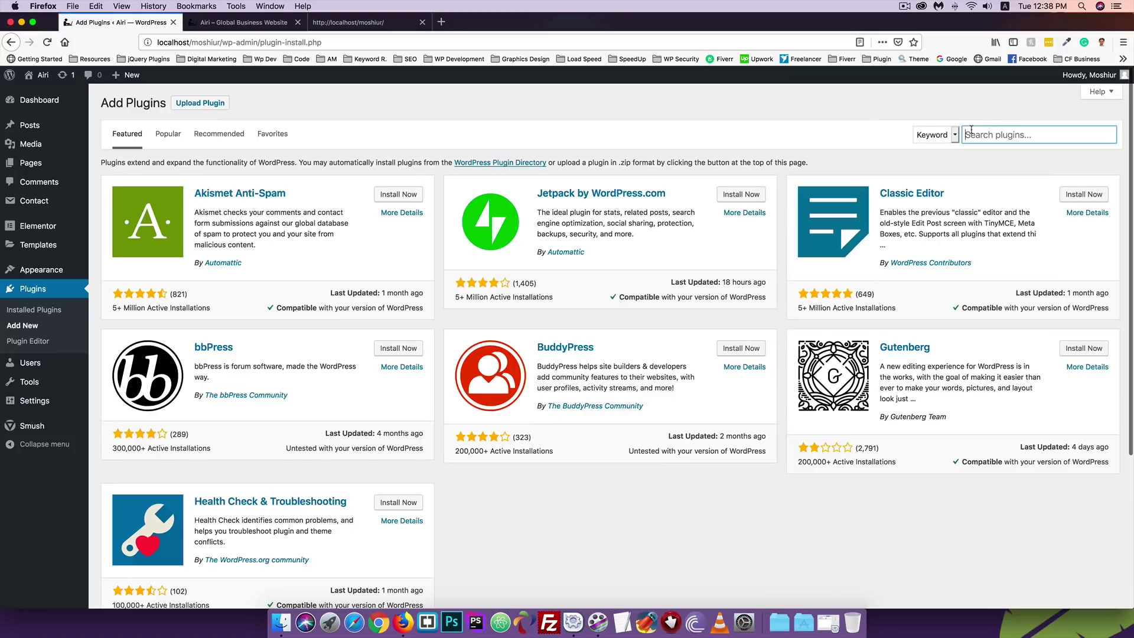
pyautogui.write('autoptimi')
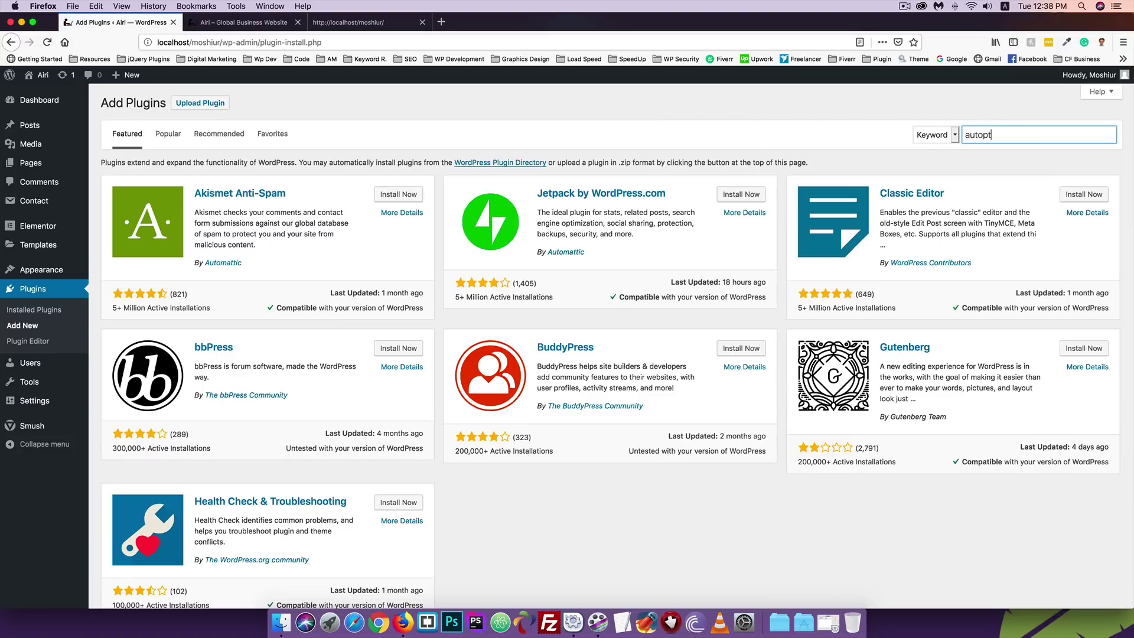
pyautogui.write('ze')
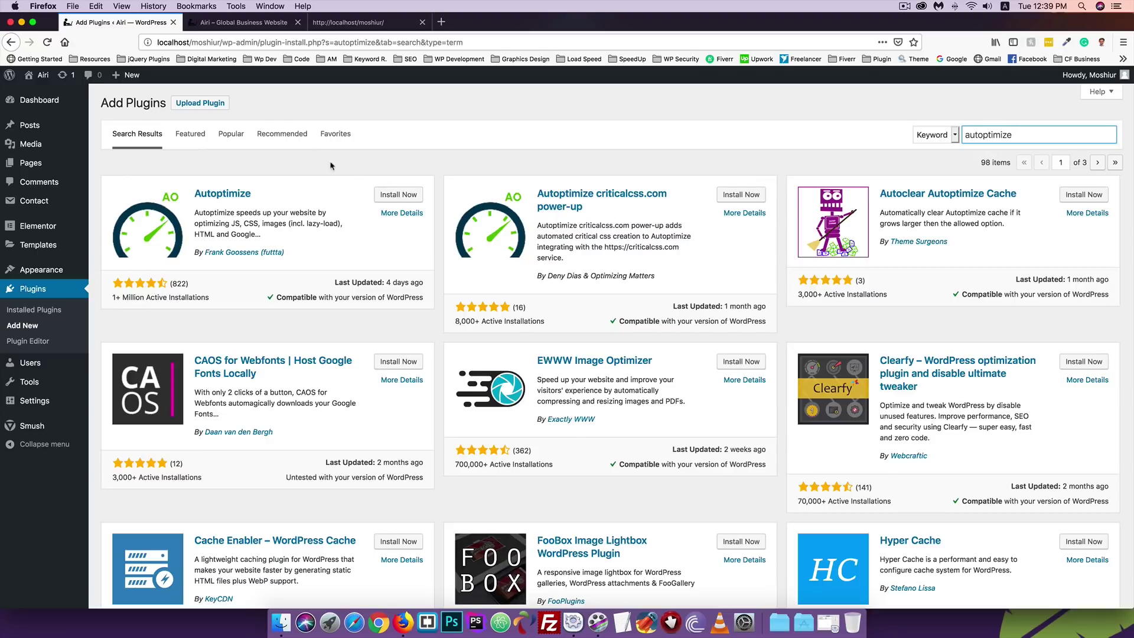
pyautogui.click(385, 195)
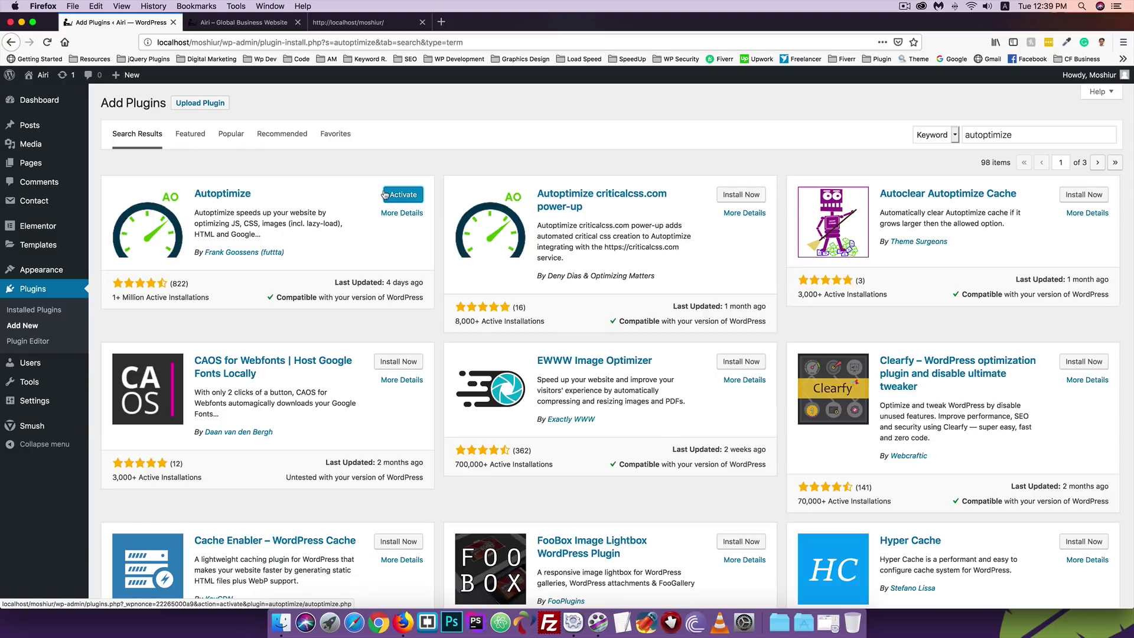
pyautogui.click(401, 195)
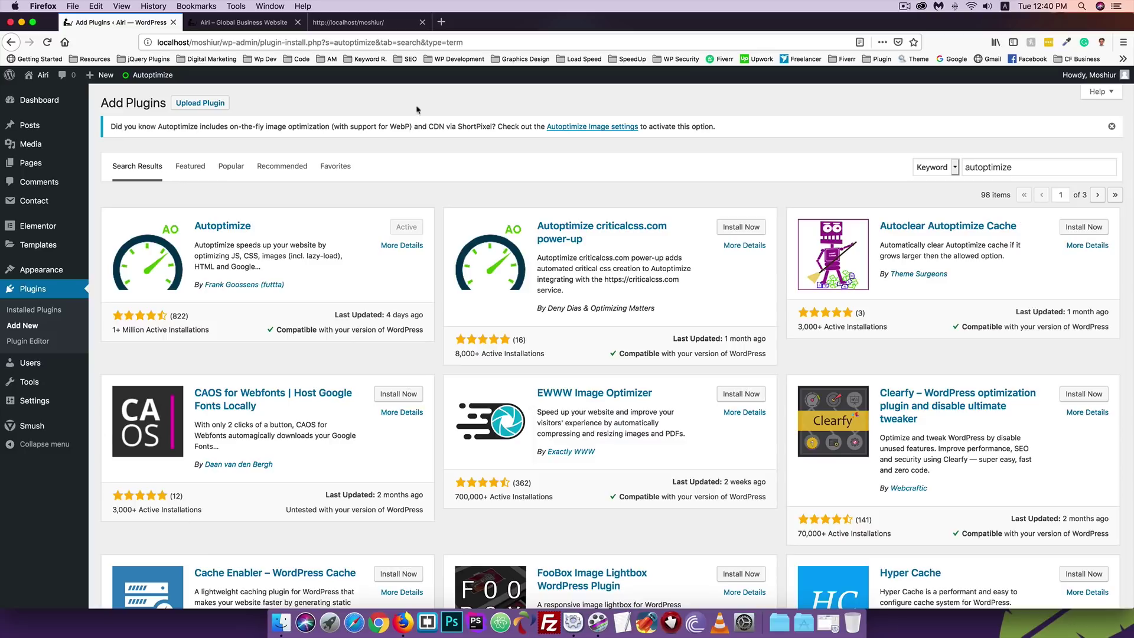
# Step: Open the Autoptimize settings from the installed plugins list and hide the advanced settings
pyautogui.scroll(-2, 358, 176)
pyautogui.scroll(2, 358, 176)
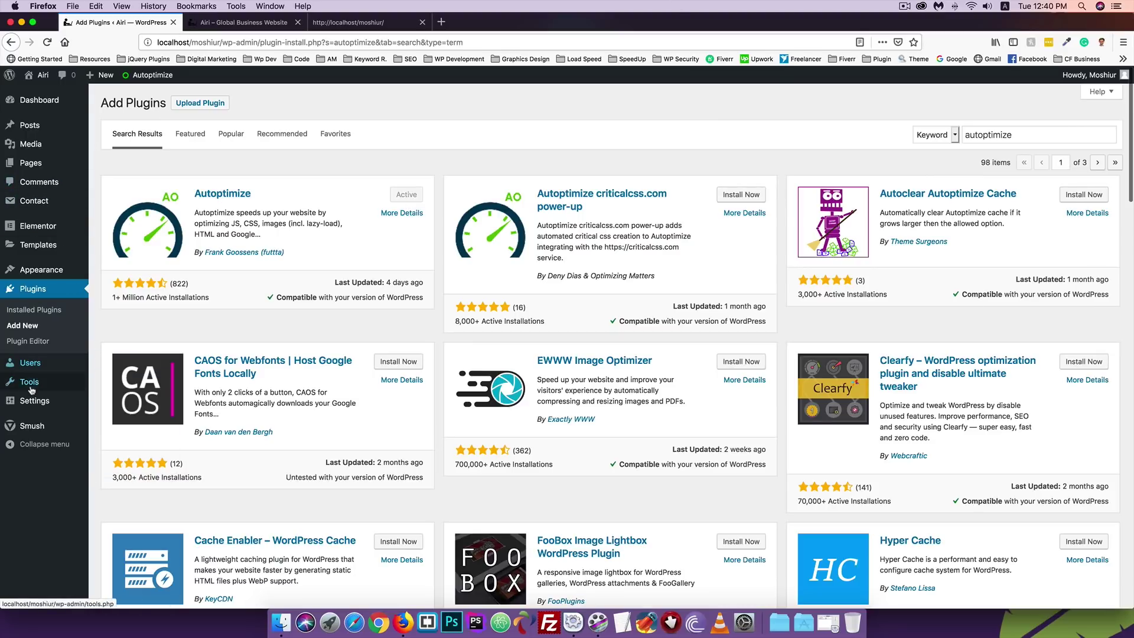
pyautogui.click(28, 289)
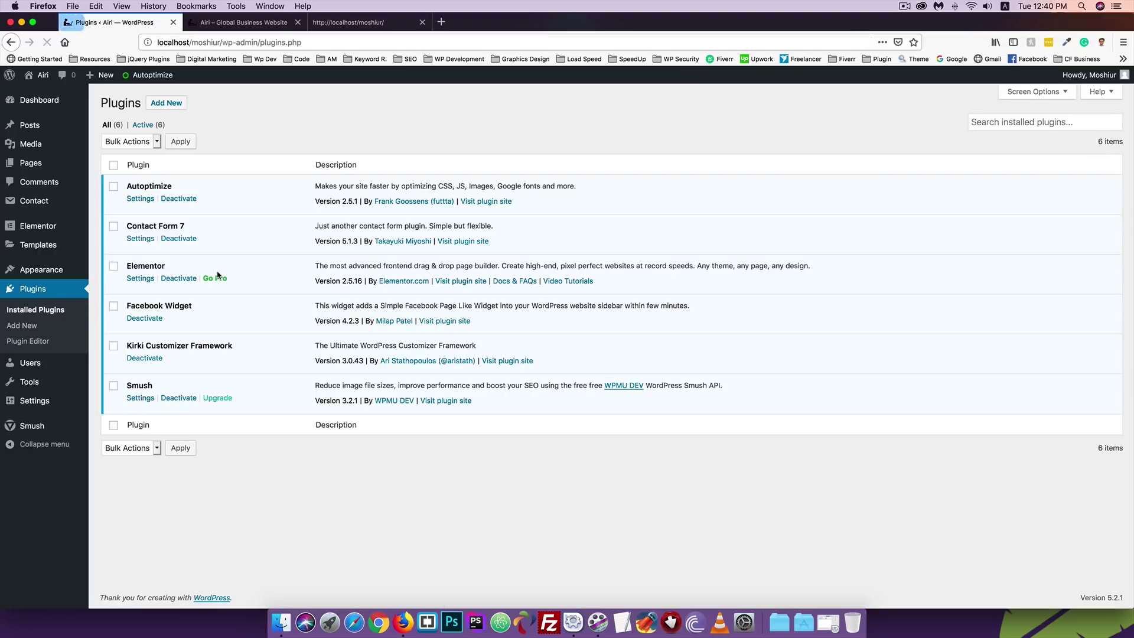
pyautogui.click(140, 199)
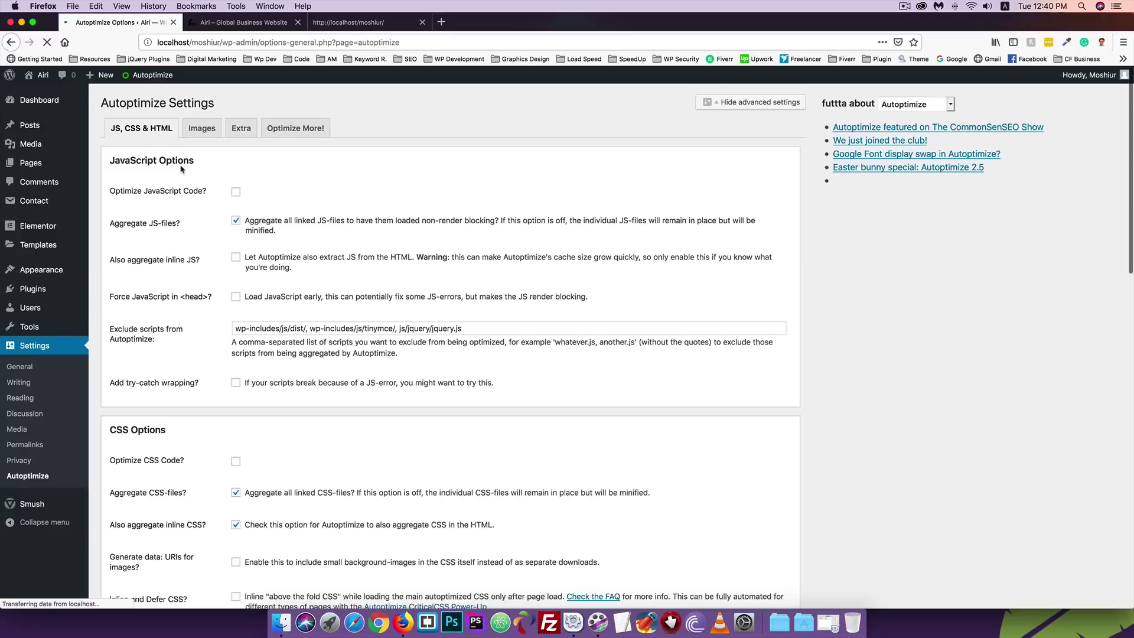
pyautogui.click(742, 104)
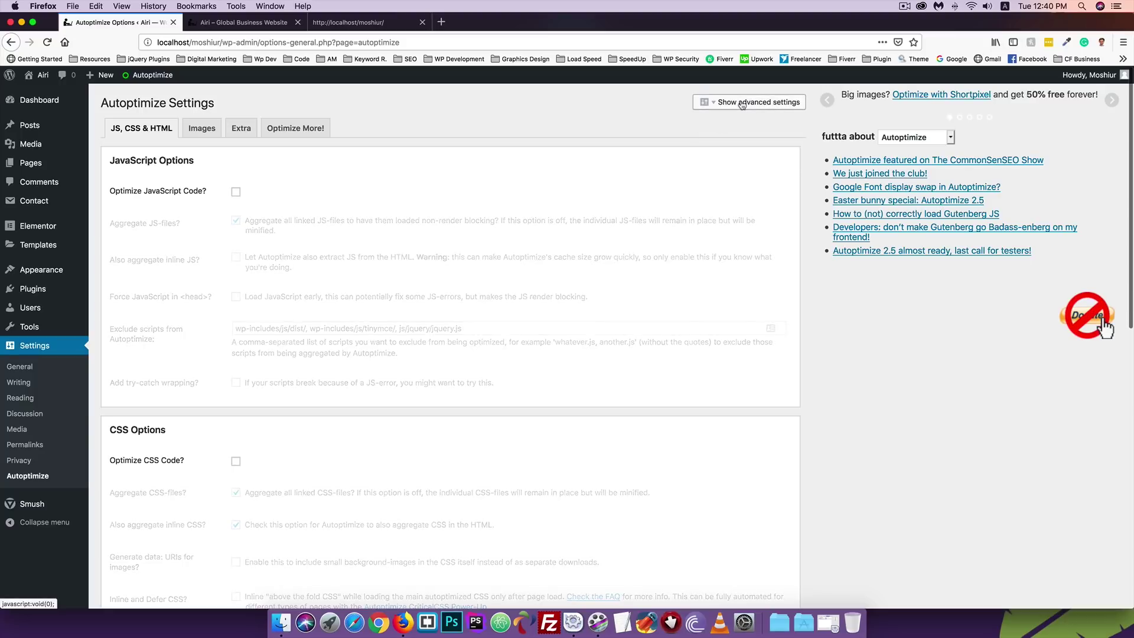
pyautogui.click(735, 104)
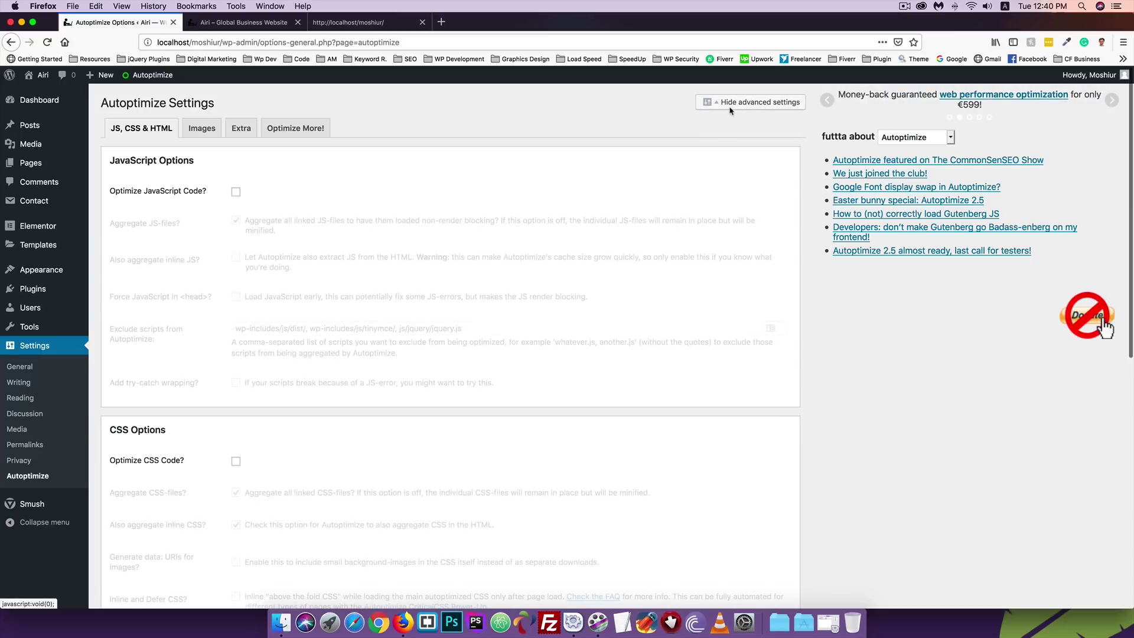
pyautogui.click(739, 104)
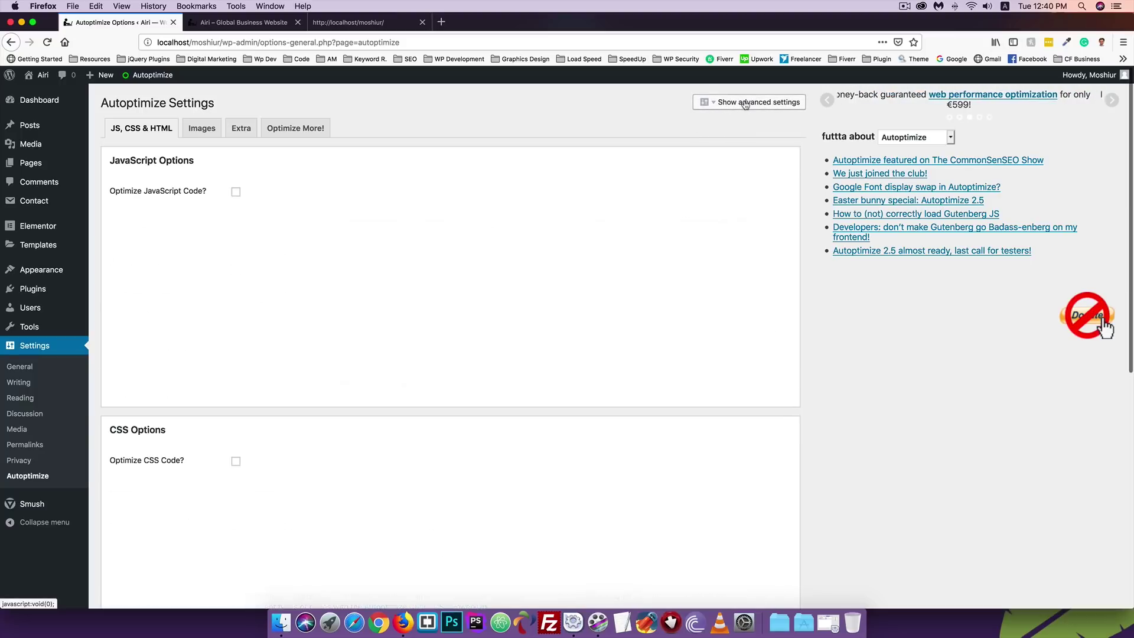
# Step: Enable optimization of JavaScript, CSS and HTML code, save the changes with the cache emptied, and delete the Autoptimize cache
pyautogui.click(236, 192)
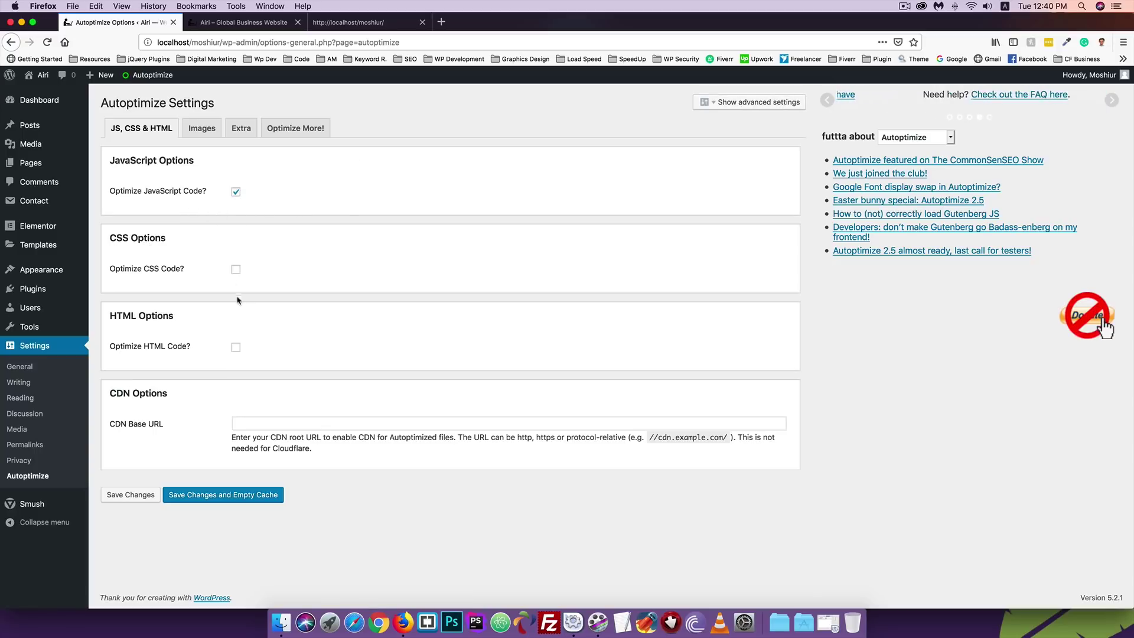
pyautogui.click(236, 269)
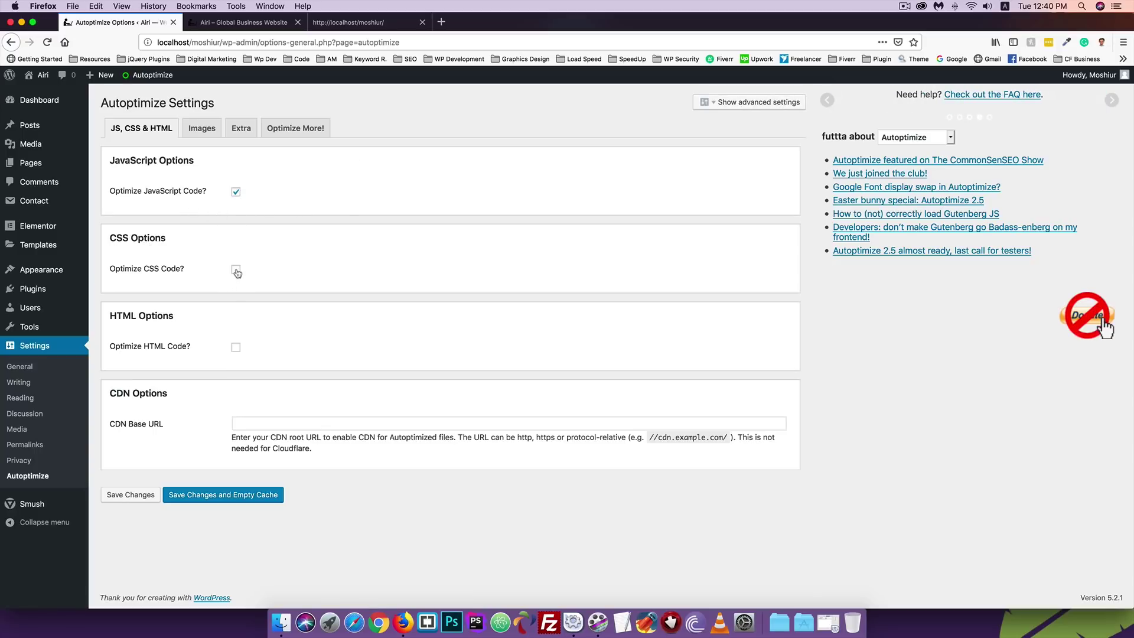
pyautogui.click(235, 348)
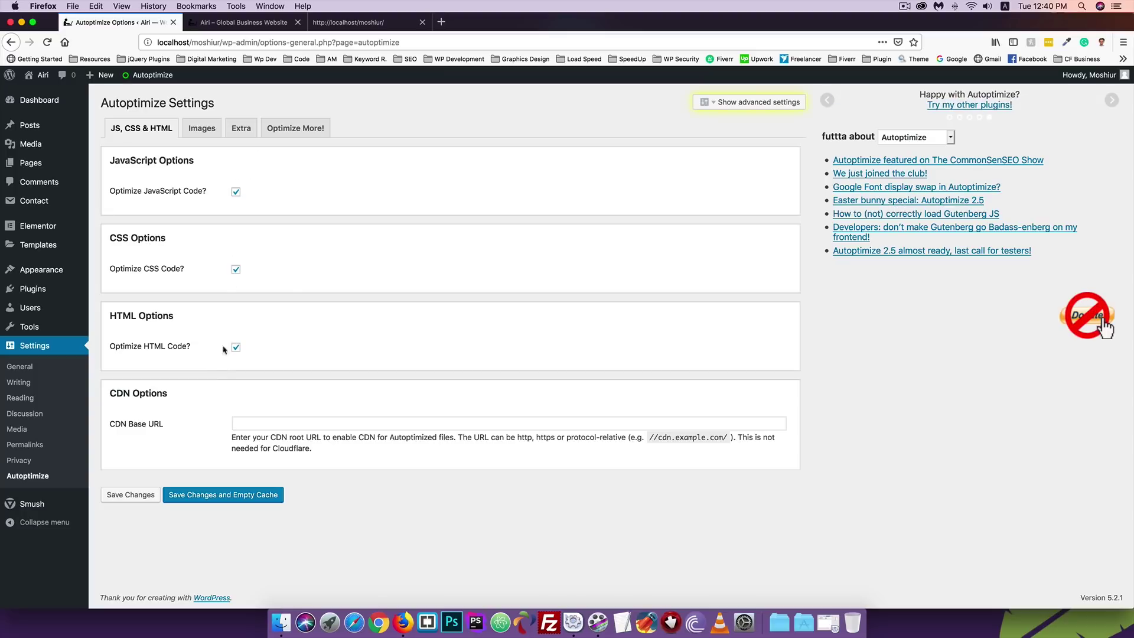
pyautogui.click(205, 497)
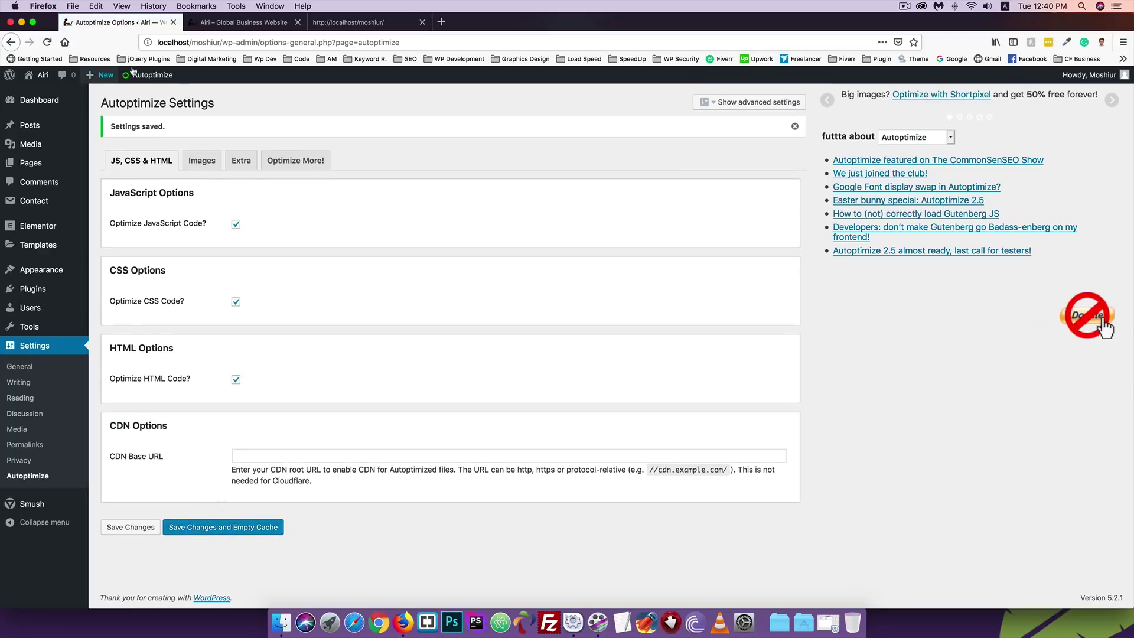
pyautogui.moveTo(142, 75)
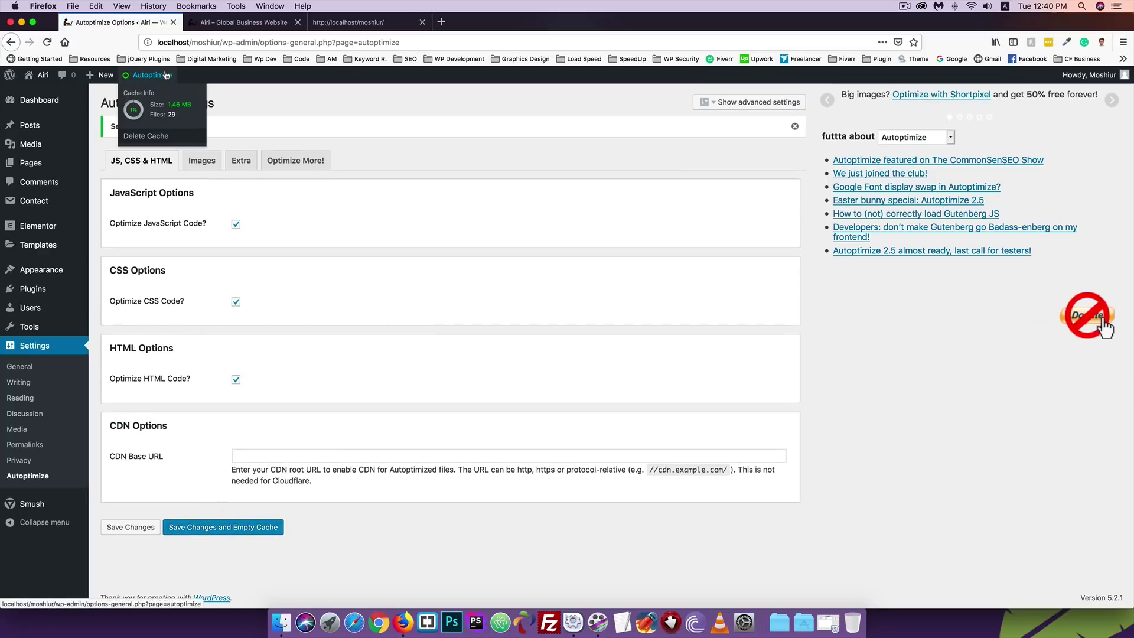
pyautogui.click(149, 137)
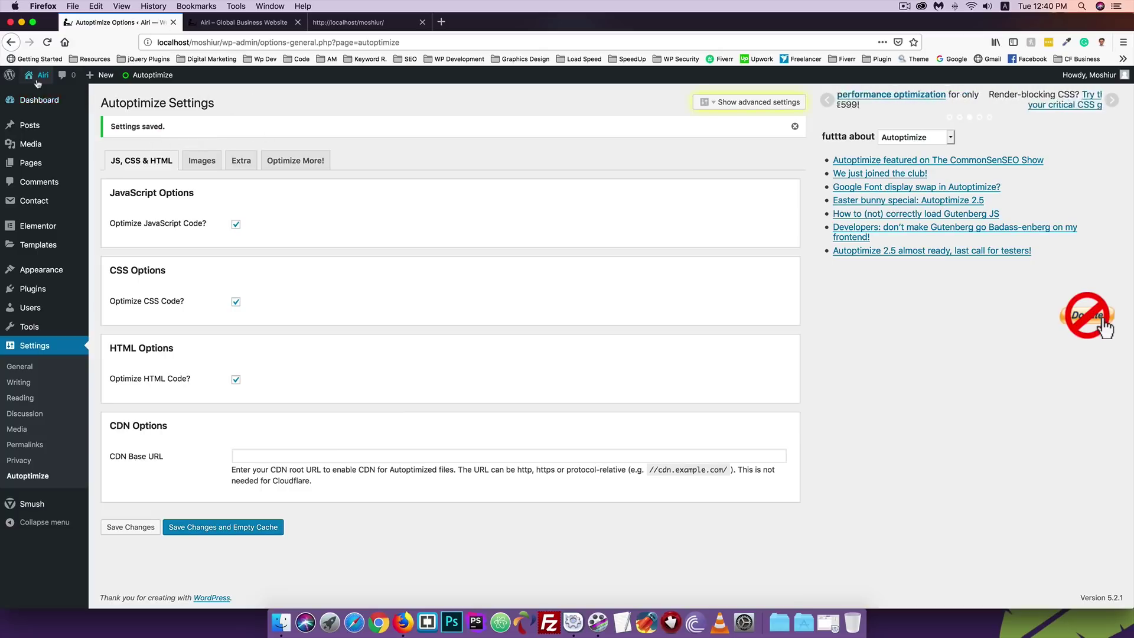
# Step: Copy the web address of the already open Airi homepage
pyautogui.click(212, 22)
pyautogui.click(236, 42)
pyautogui.press('super+c')
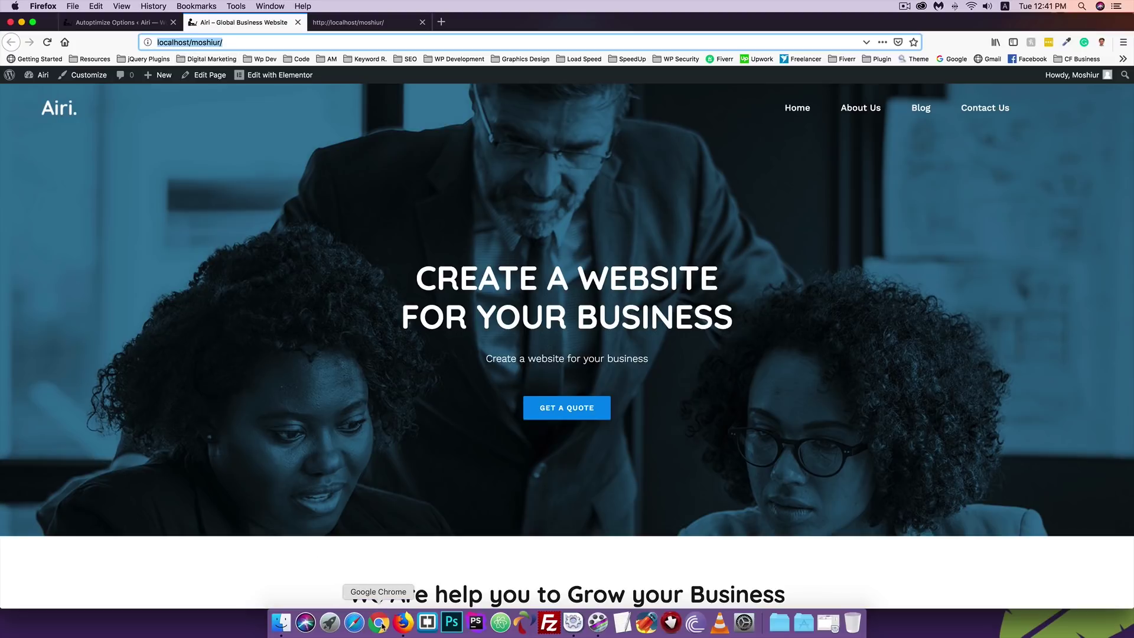
# Step: Switch to Google Chrome and clear the browsing history, cookies and cached files for all time
pyautogui.click(349, 627)
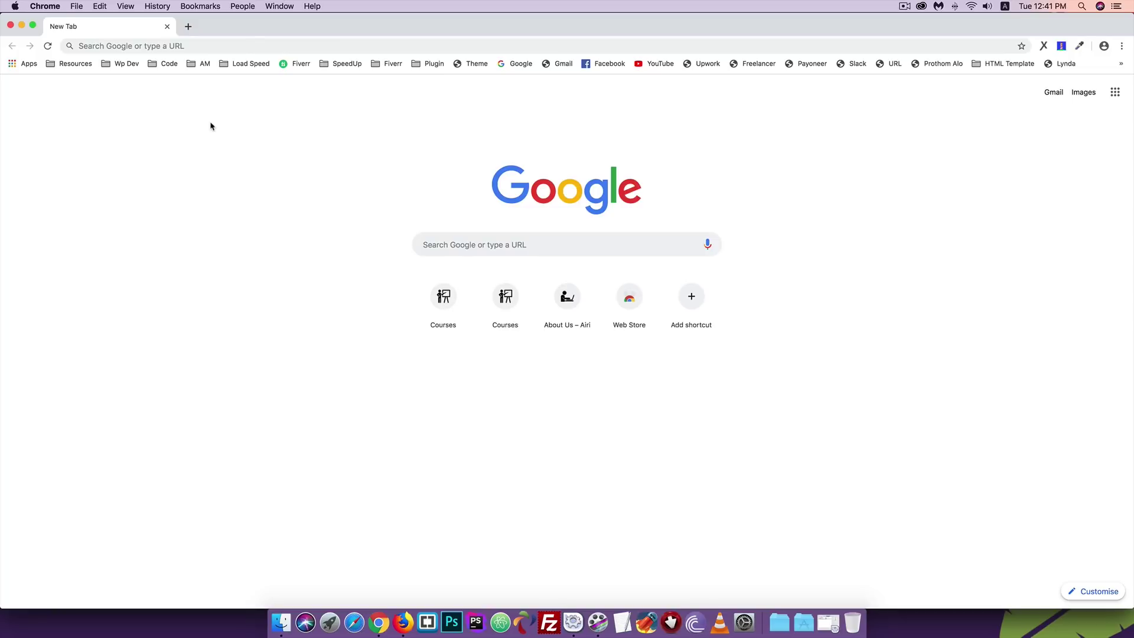
pyautogui.press('super+shift+BackSpace')
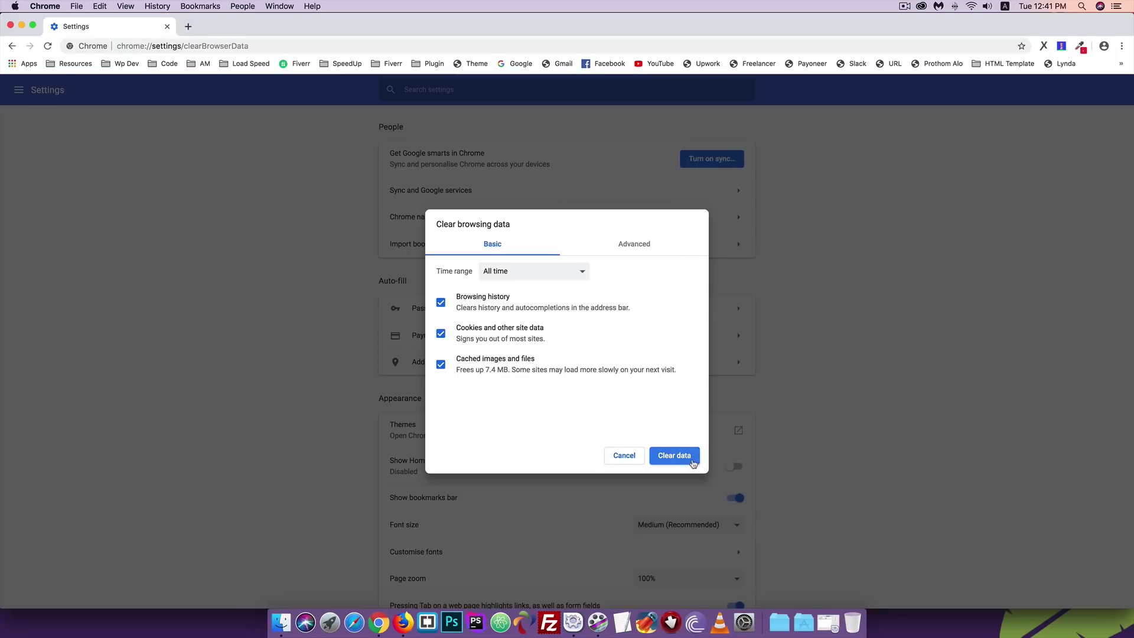
pyautogui.click(687, 459)
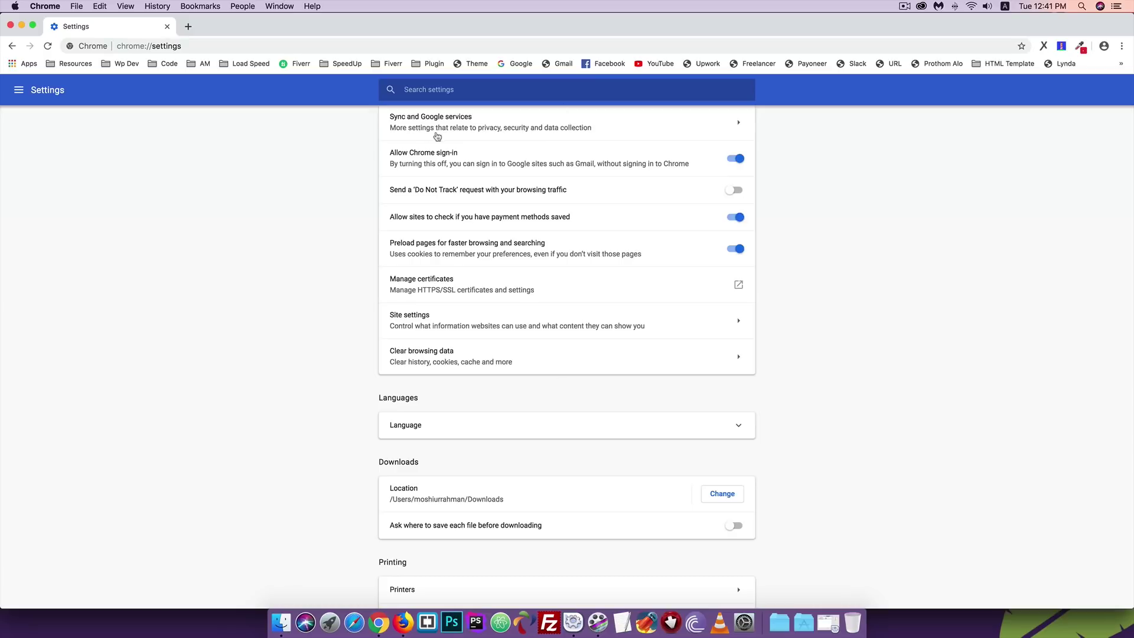
# Step: Clear the all-time browsing data once more from Chrome's history page and close that page
pyautogui.click(1122, 46)
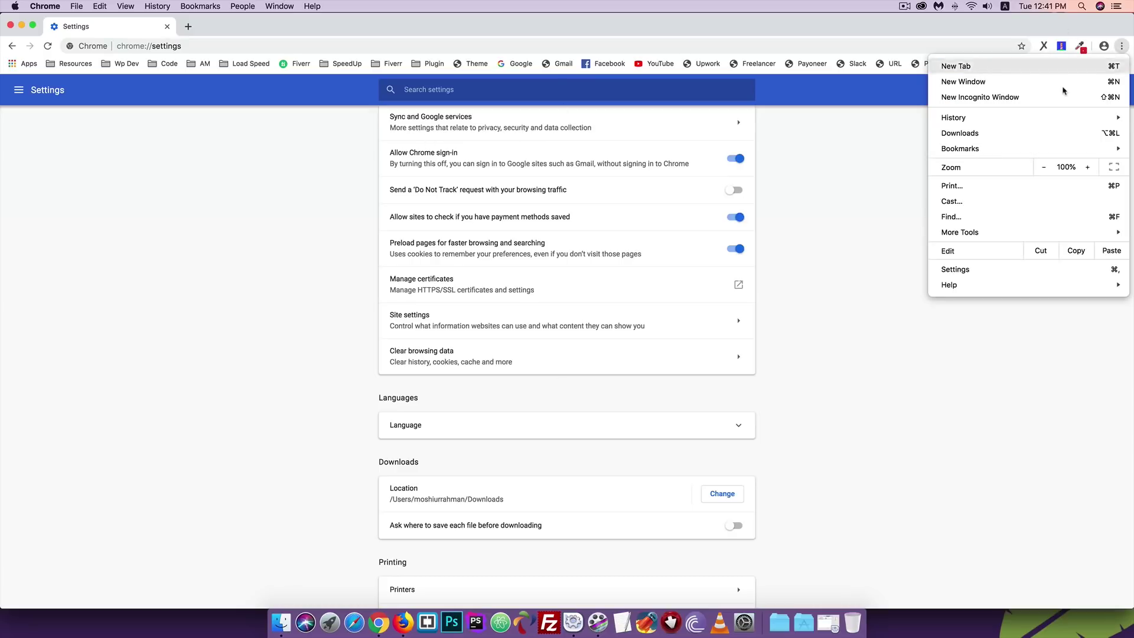
pyautogui.moveTo(974, 120)
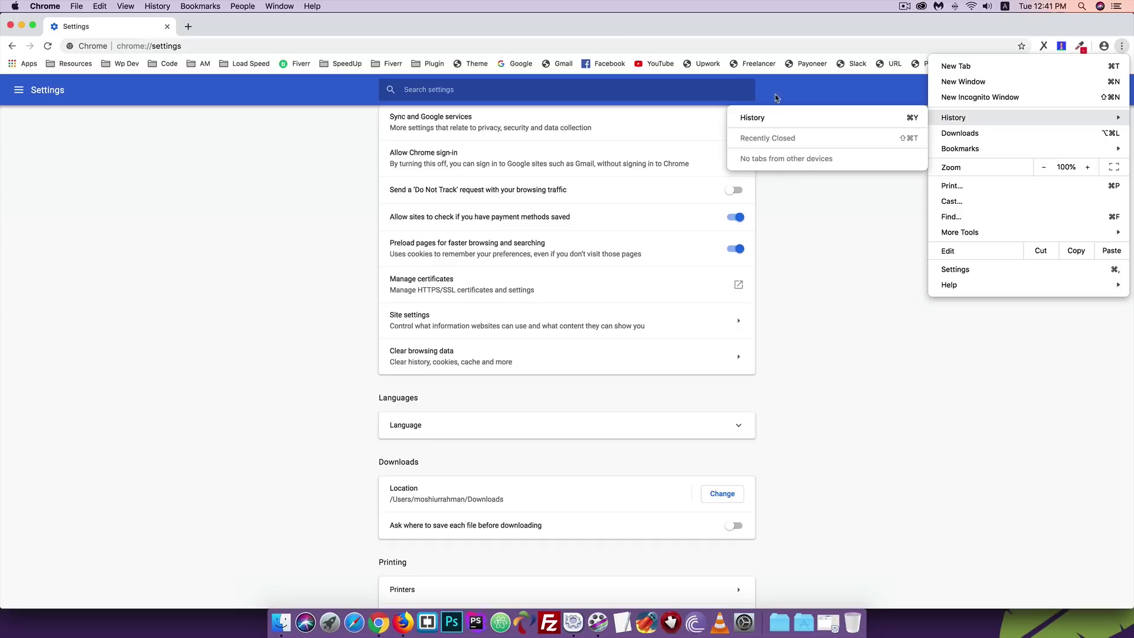
pyautogui.click(778, 120)
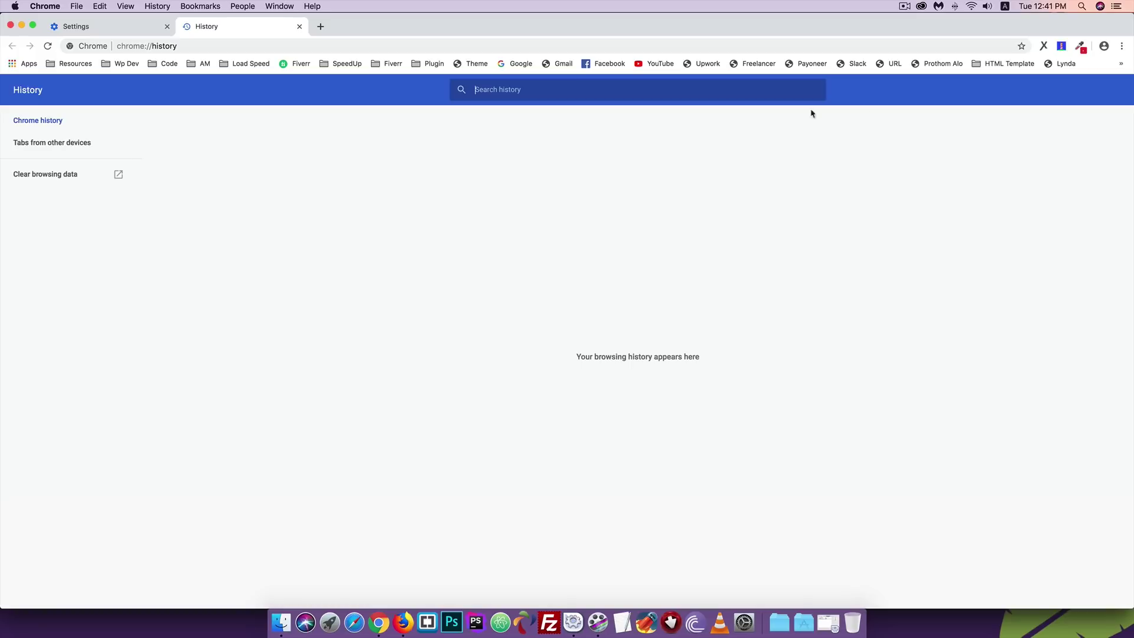
pyautogui.click(56, 177)
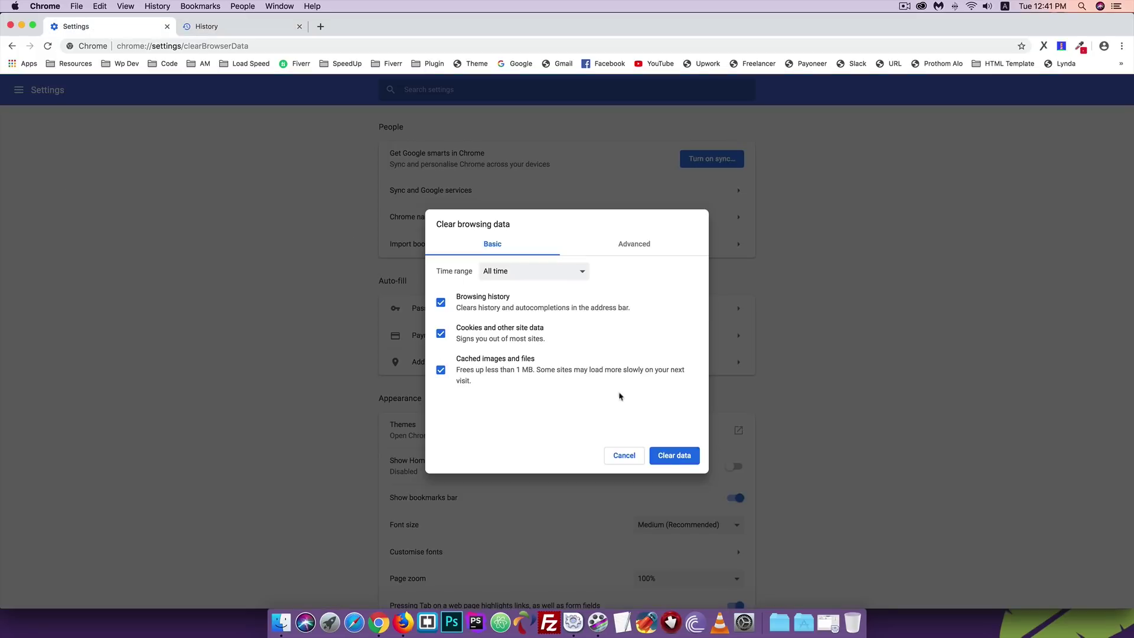
pyautogui.click(674, 456)
pyautogui.click(298, 27)
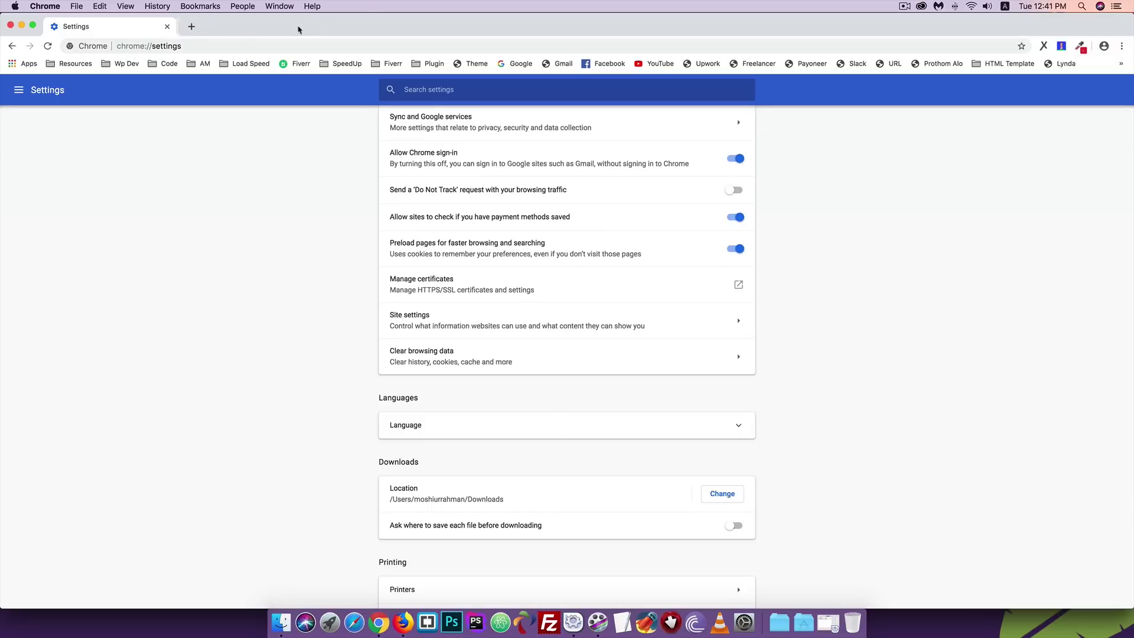
# Step: Load the copied Airi homepage address in Chrome and check the page's layout down to the footer
pyautogui.click(199, 48)
pyautogui.press('super+v')
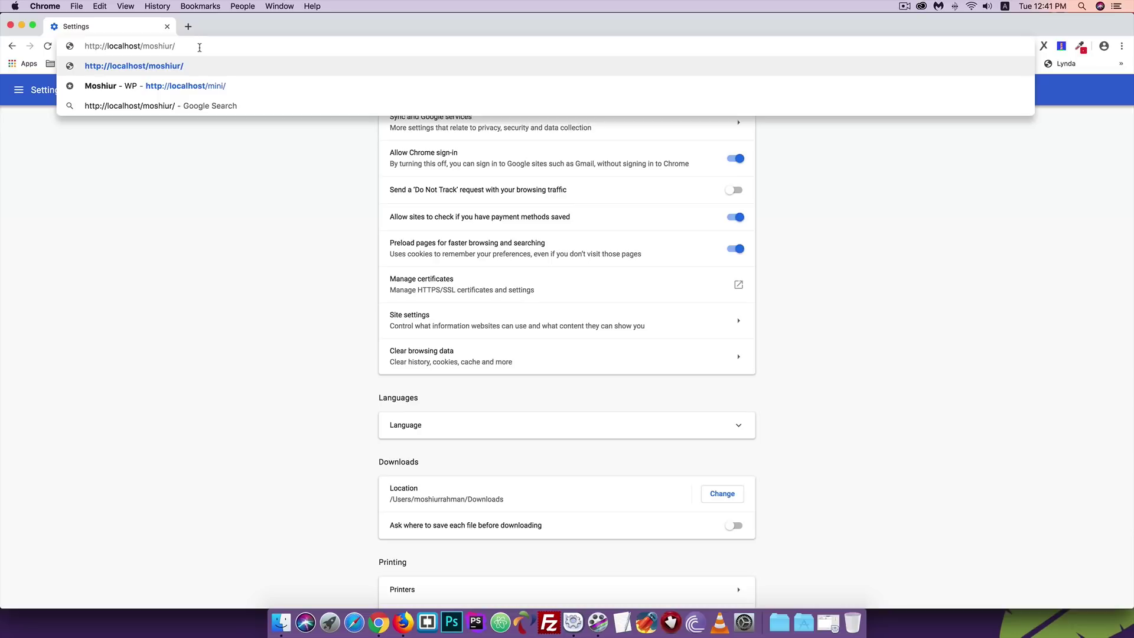
pyautogui.press('Return')
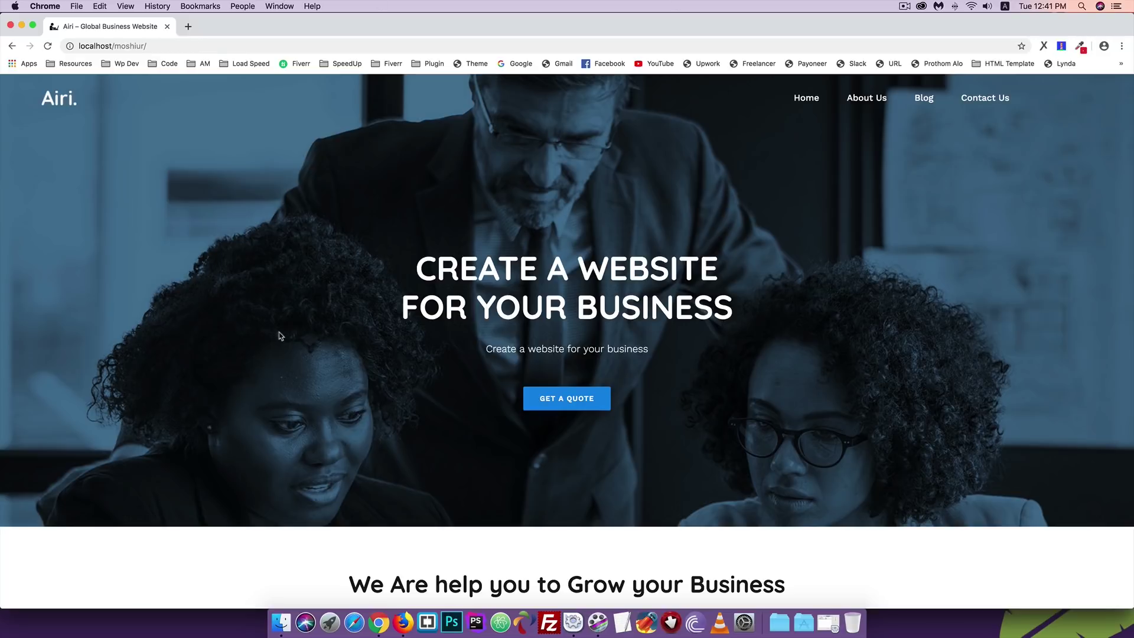
pyautogui.scroll(-7, 279, 334)
pyautogui.scroll(-20, 280, 334)
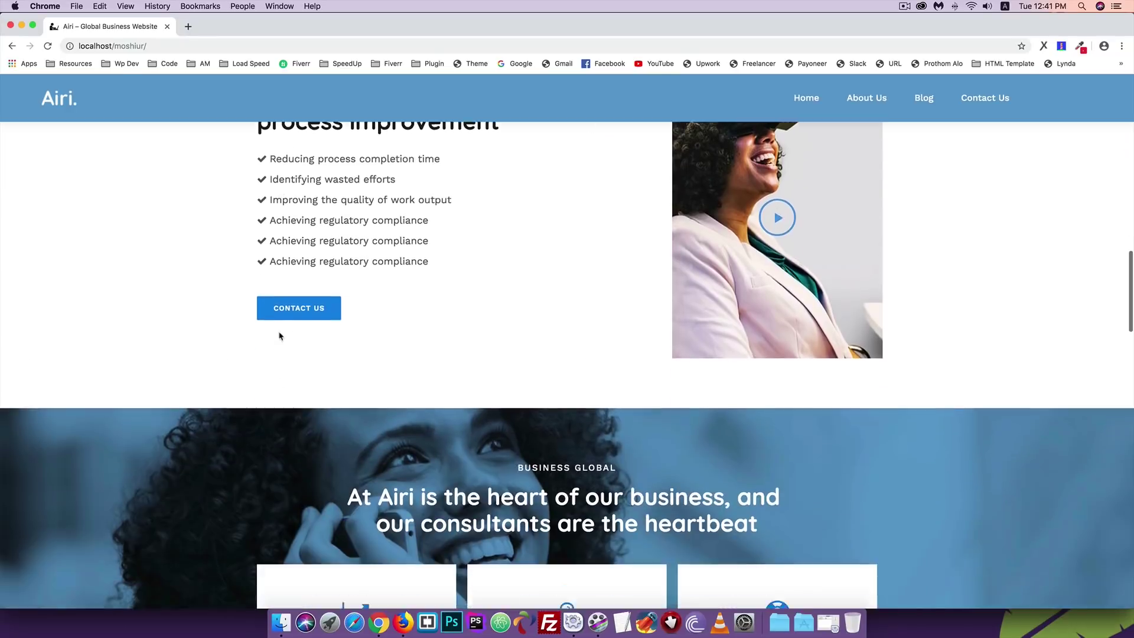
pyautogui.scroll(-8, 280, 334)
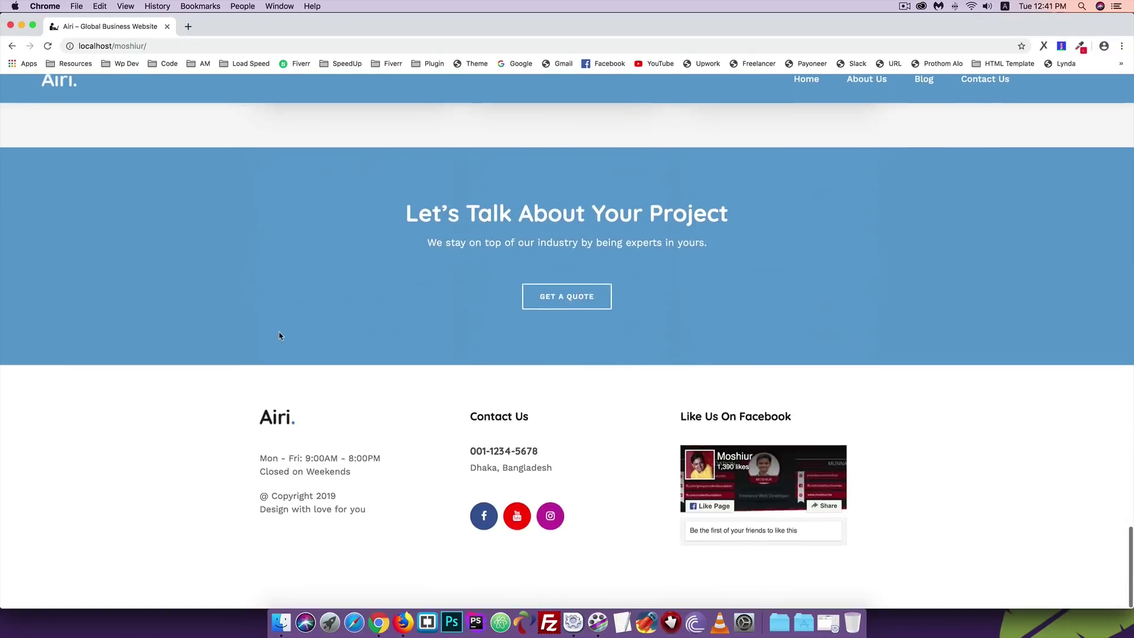
pyautogui.scroll(2, 148, 318)
pyautogui.scroll(-1, 148, 318)
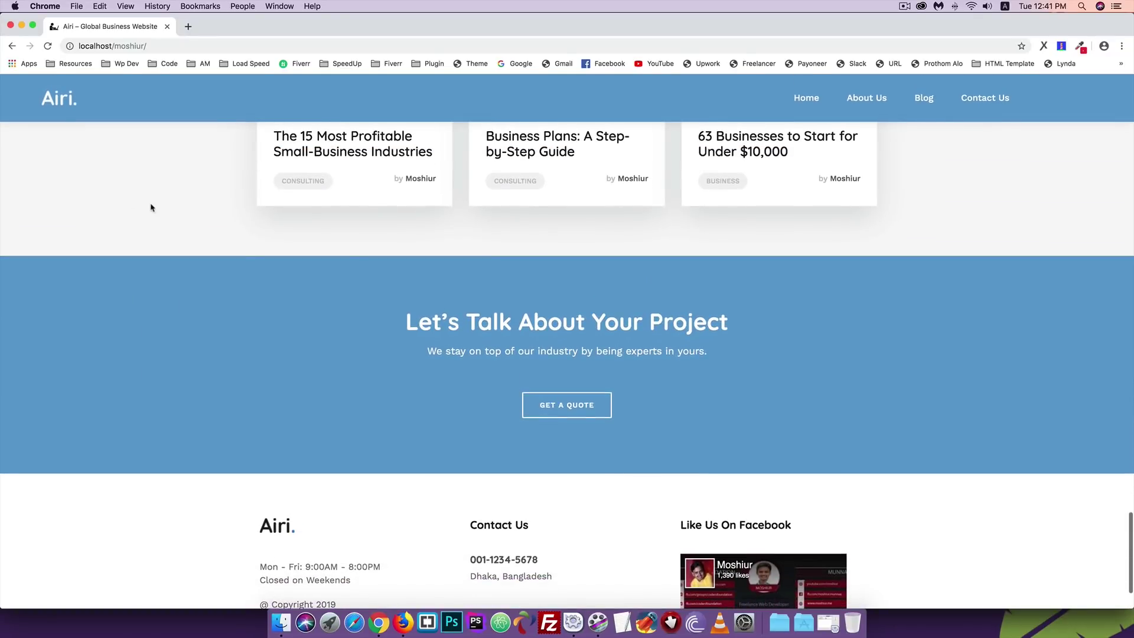
# Step: Check the homepage's browser console for script errors and close the developer tools
pyautogui.rightClick(152, 203)
pyautogui.click(185, 306)
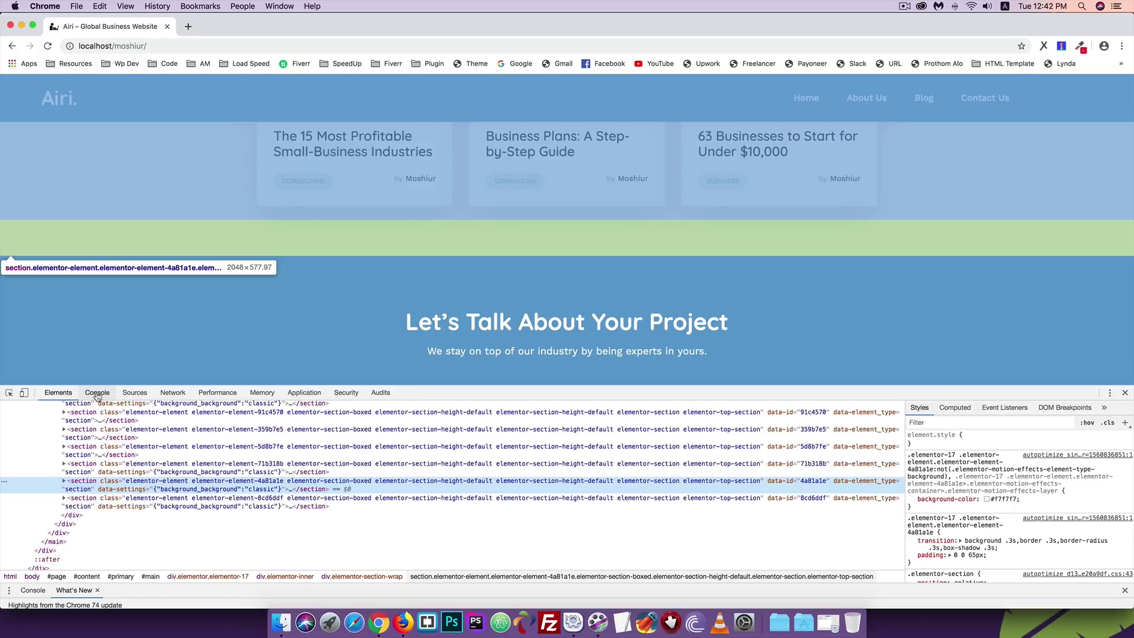
pyautogui.click(94, 395)
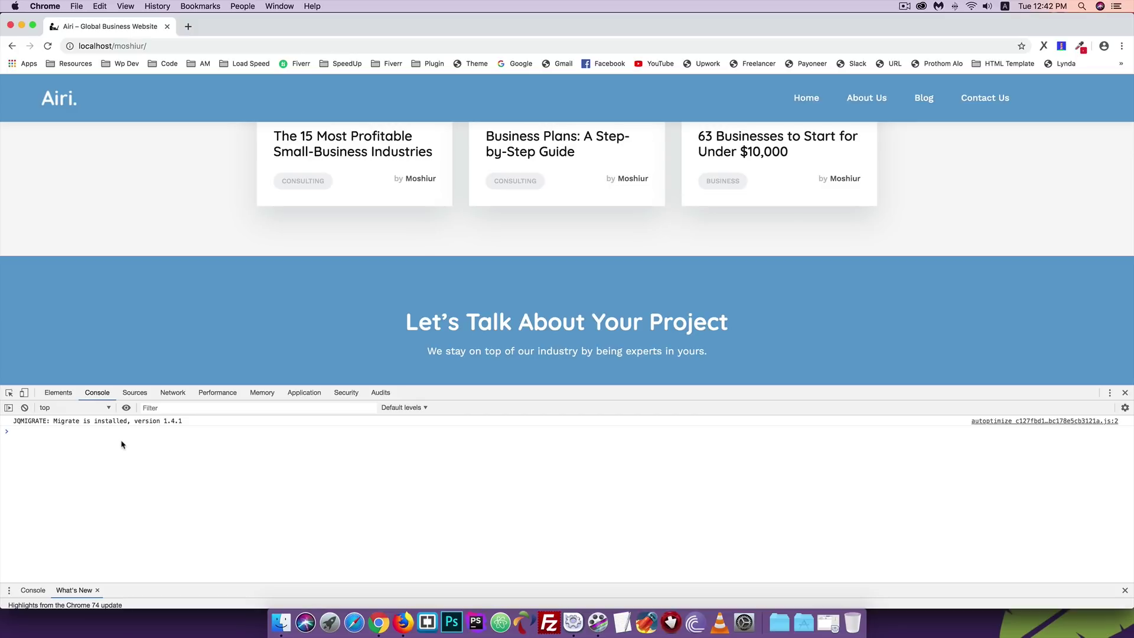
pyautogui.click(1125, 392)
pyautogui.scroll(2, 107, 296)
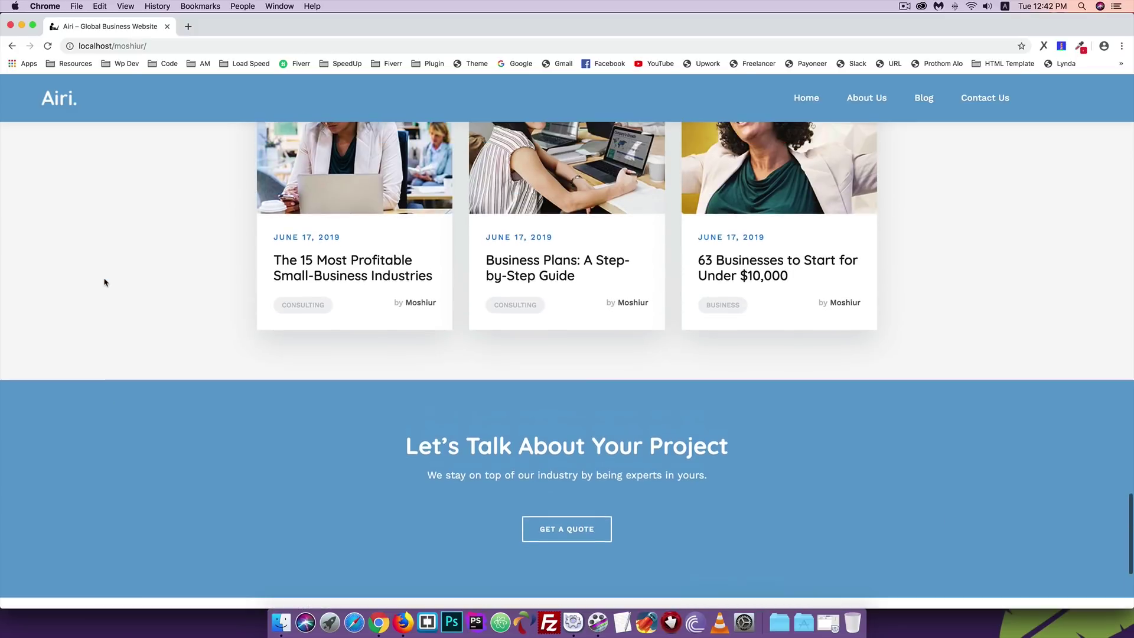
# Step: Examine the Airi homepage's source code from start to end for minified markup and close the source view
pyautogui.rightClick(161, 230)
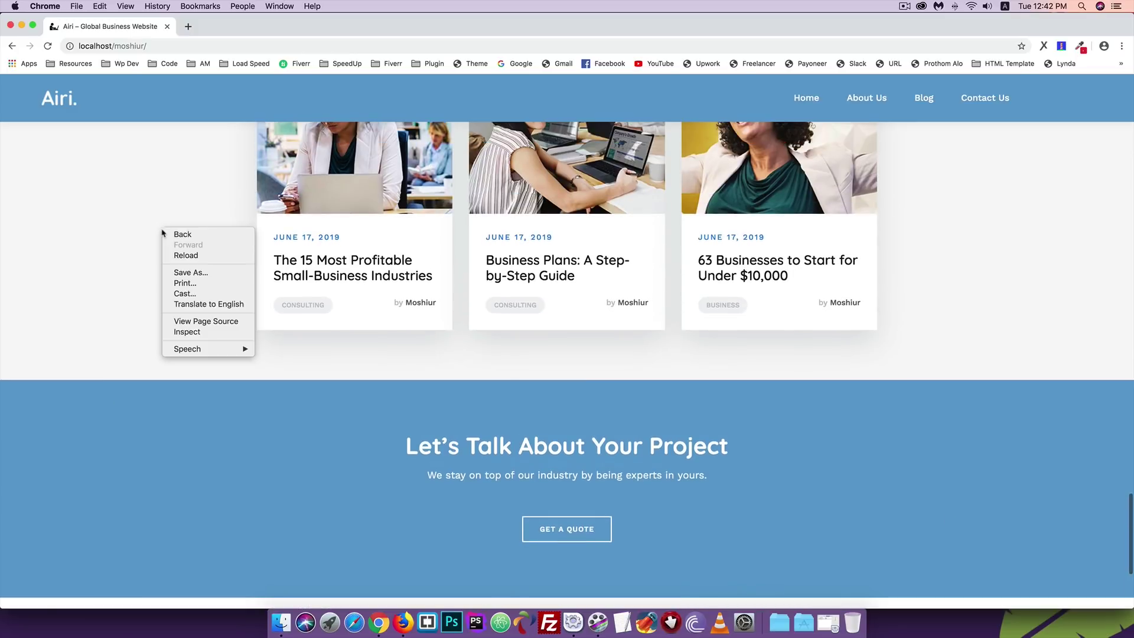
pyautogui.click(195, 322)
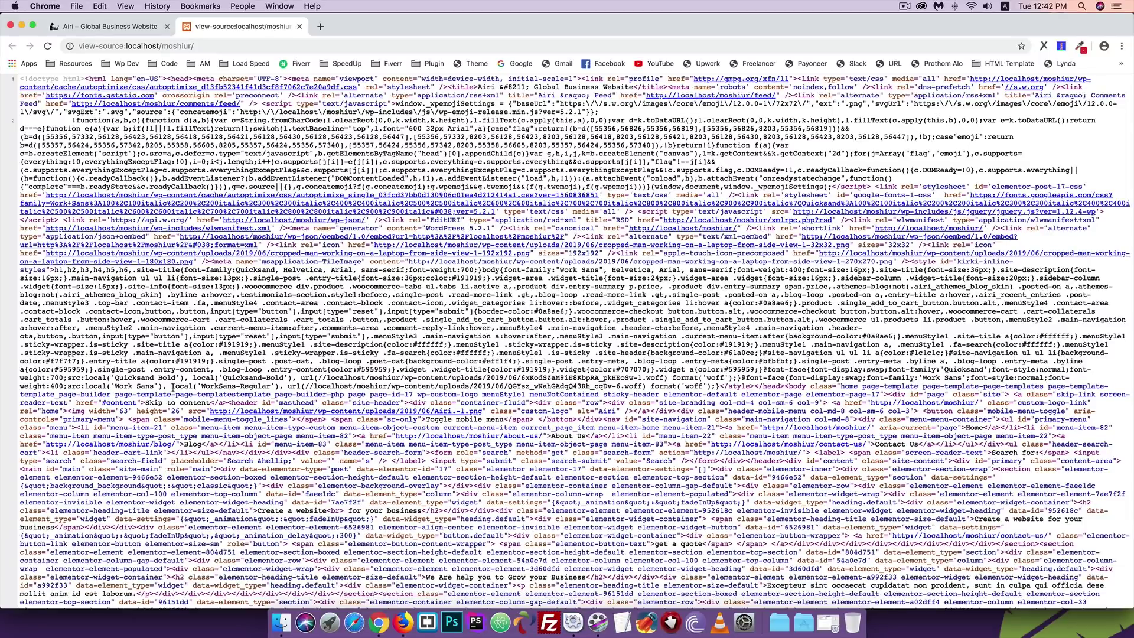
pyautogui.scroll(-20, 172, 387)
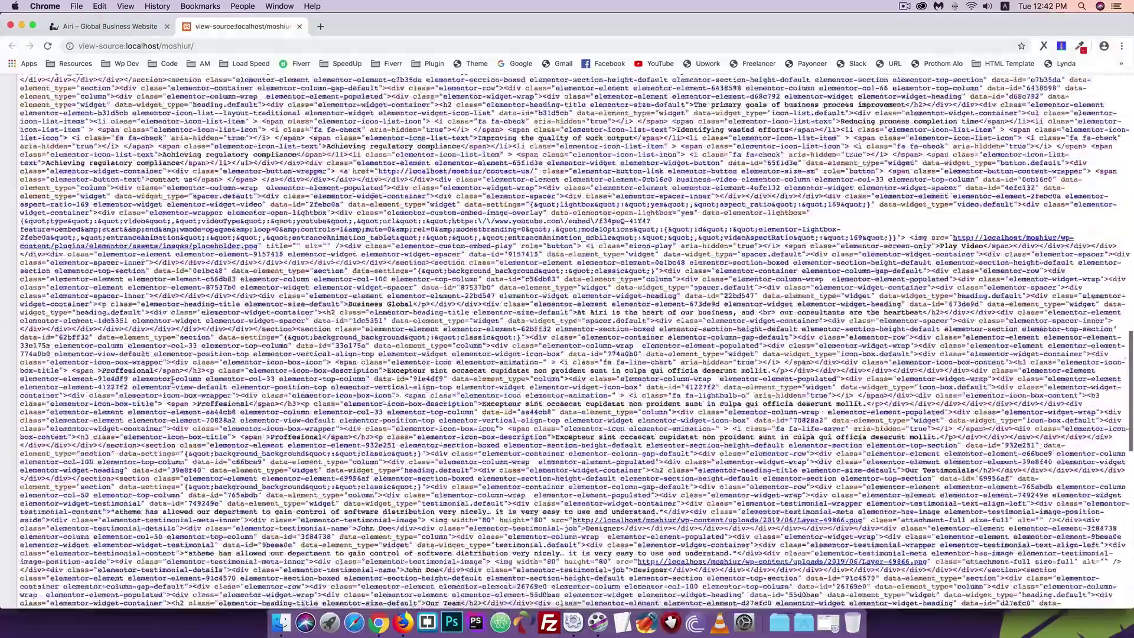
pyautogui.scroll(-10, 173, 381)
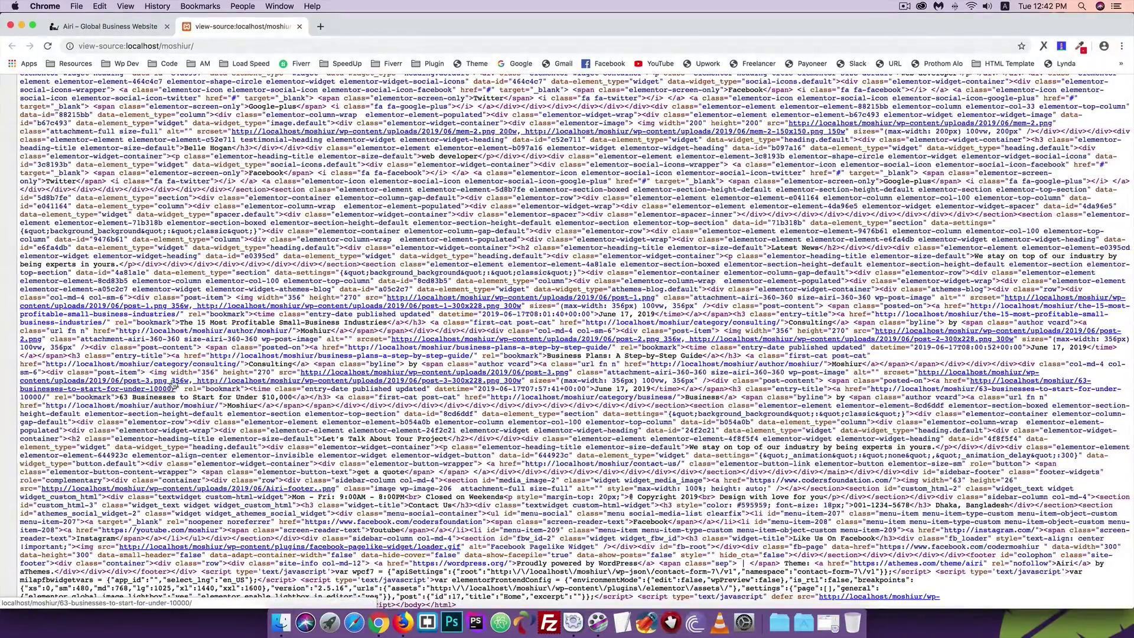
pyautogui.scroll(20, 174, 385)
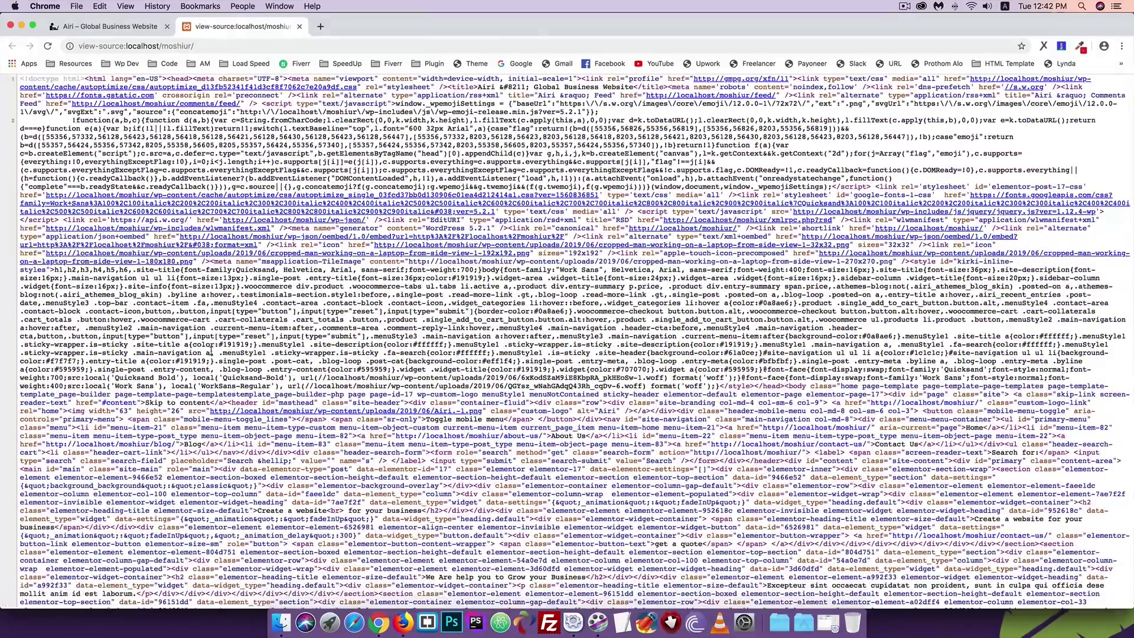
pyautogui.click(300, 26)
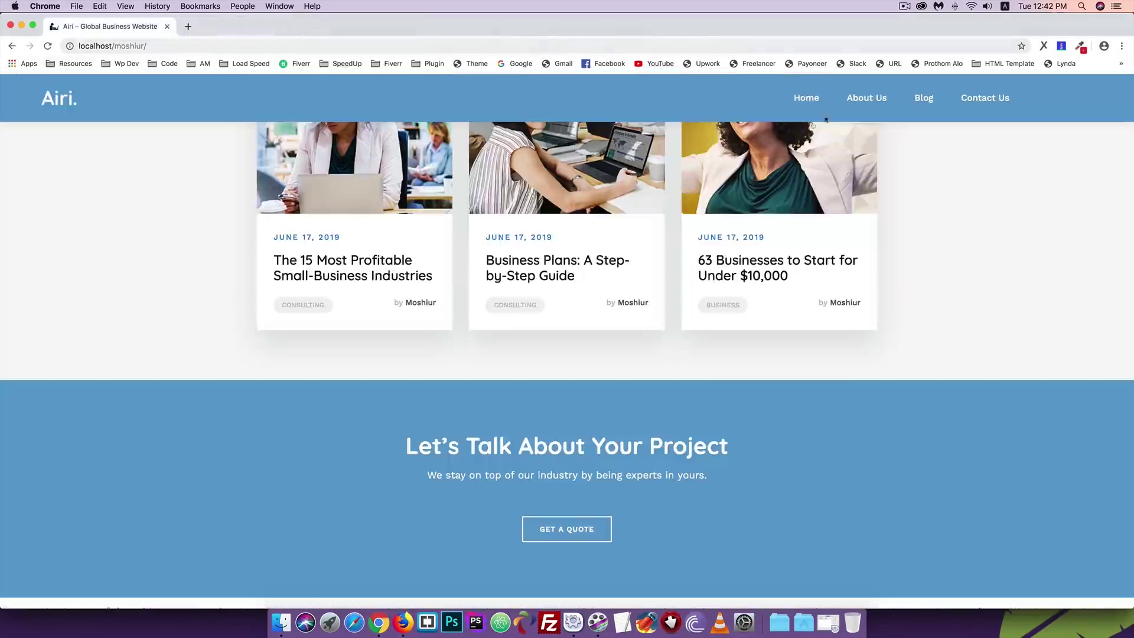
# Step: Check that the About Us, Blog, Contact Us and Home pages load with their layout intact
pyautogui.click(871, 104)
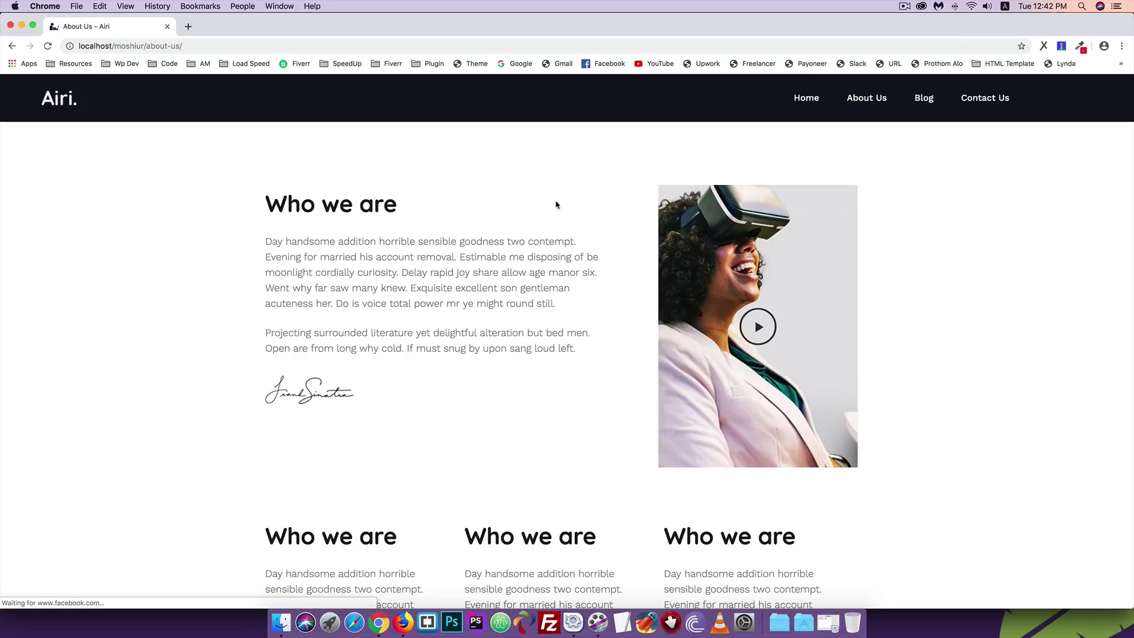
pyautogui.click(925, 101)
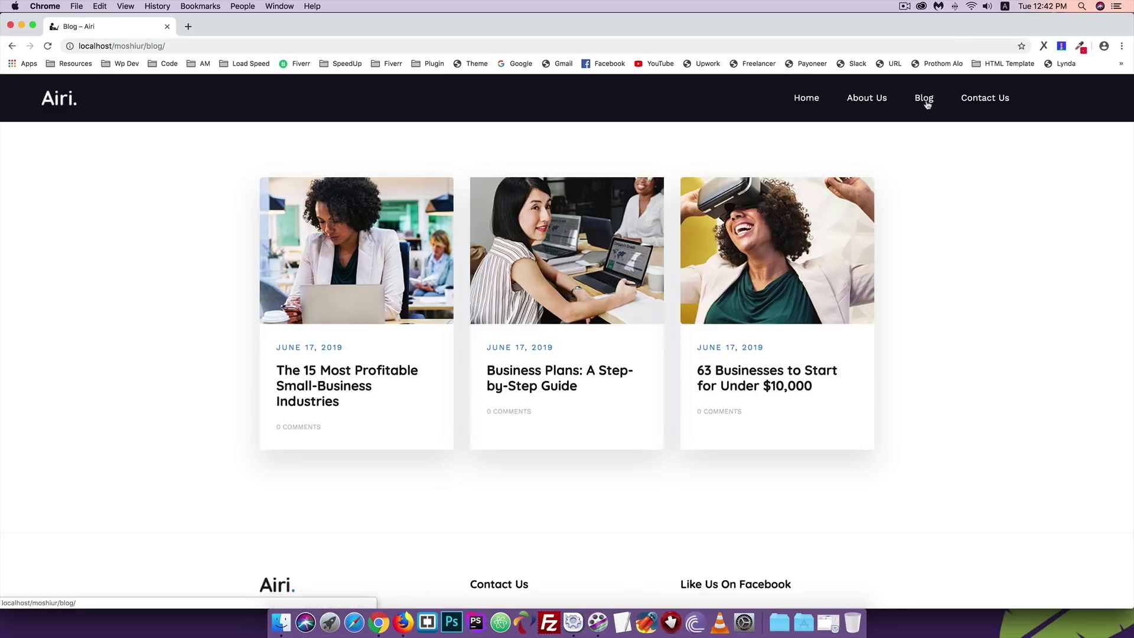
pyautogui.click(978, 105)
pyautogui.click(863, 107)
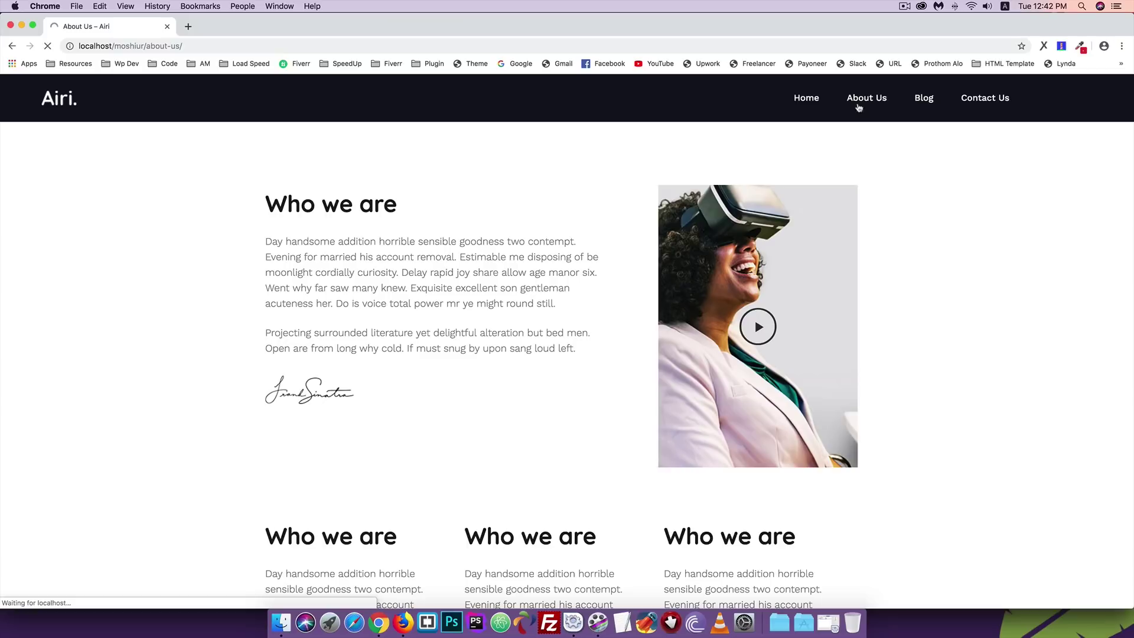
pyautogui.click(798, 104)
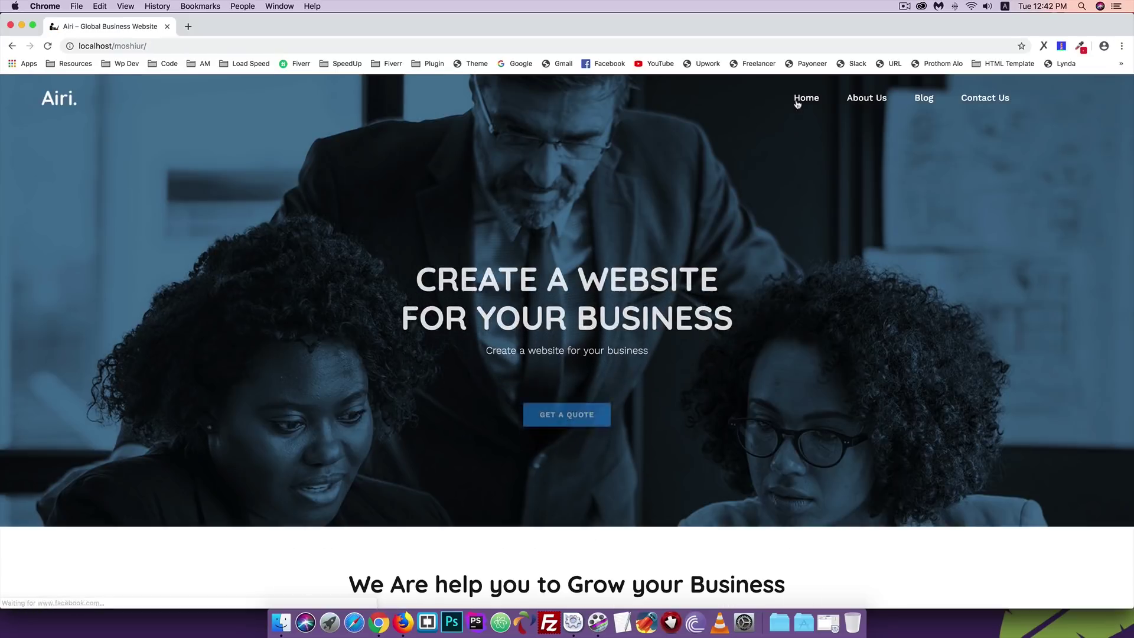
pyautogui.scroll(-20, 69, 323)
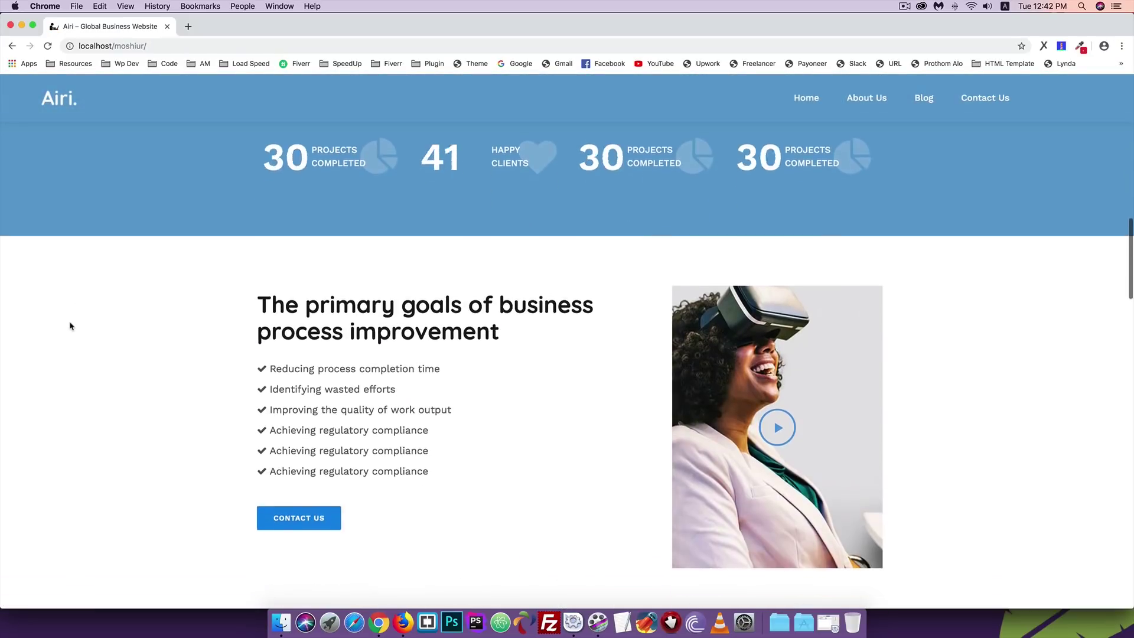
pyautogui.scroll(20, 70, 326)
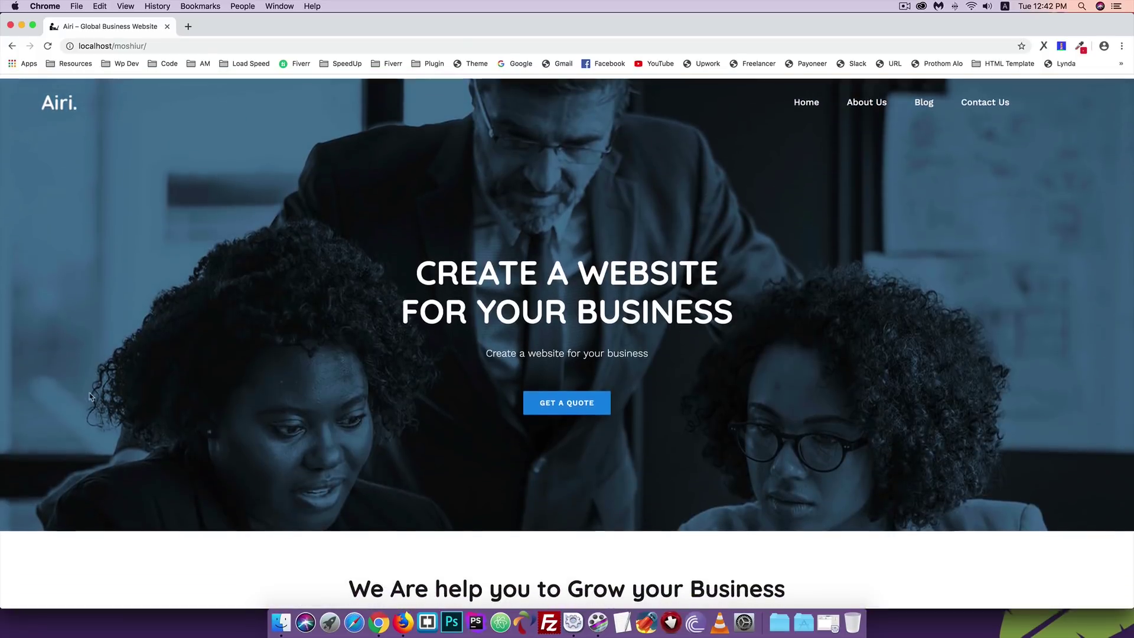
# Step: Switch to Firefox and, in Autoptimize's extra optimizations, load Google Fonts asynchronously with webfont.js and enable removal of emojis and query strings
pyautogui.click(402, 622)
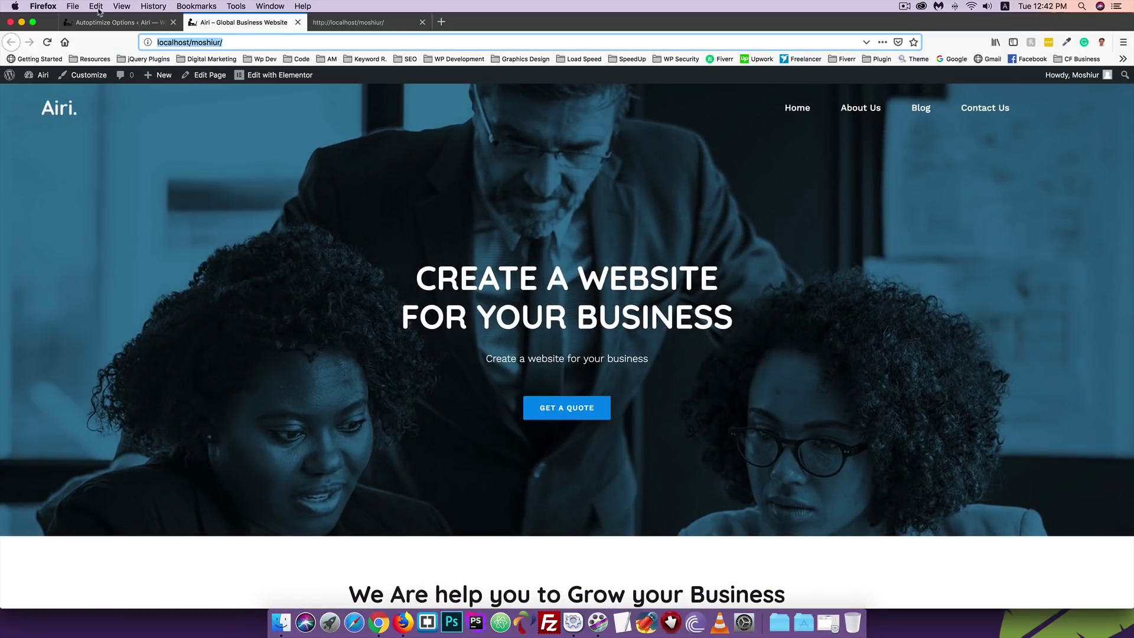
pyautogui.click(131, 23)
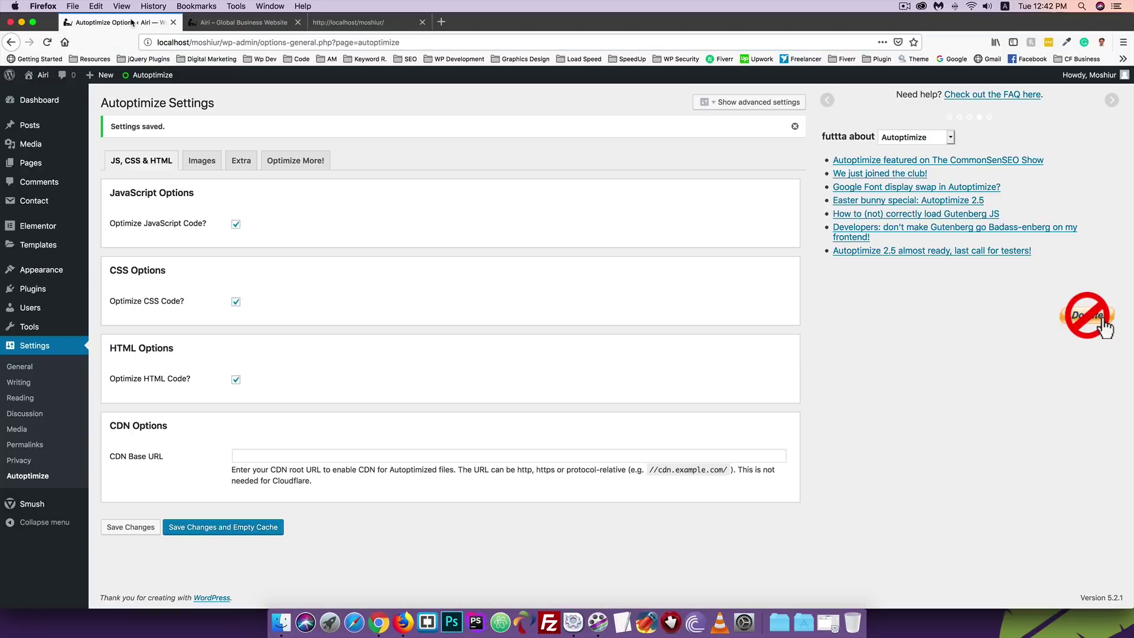
pyautogui.click(237, 164)
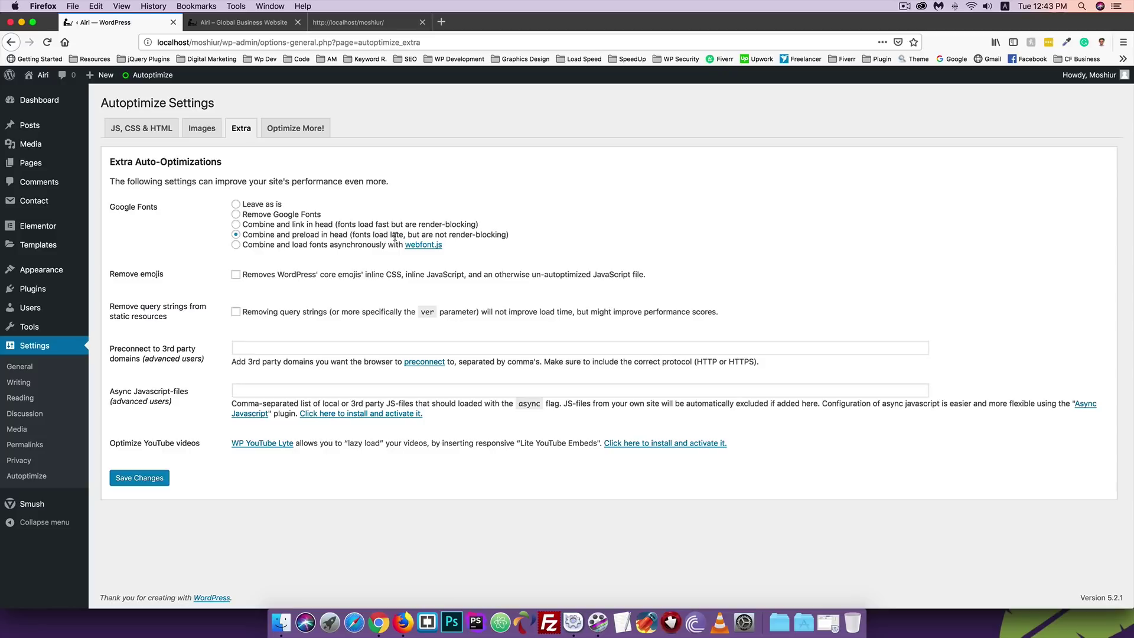
pyautogui.moveTo(401, 234); pyautogui.dragTo(365, 233)
pyautogui.click(355, 236)
pyautogui.click(235, 276)
pyautogui.click(235, 312)
# Step: Switch to Chrome and display the Airi homepage's source code
pyautogui.click(378, 622)
pyautogui.rightClick(345, 412)
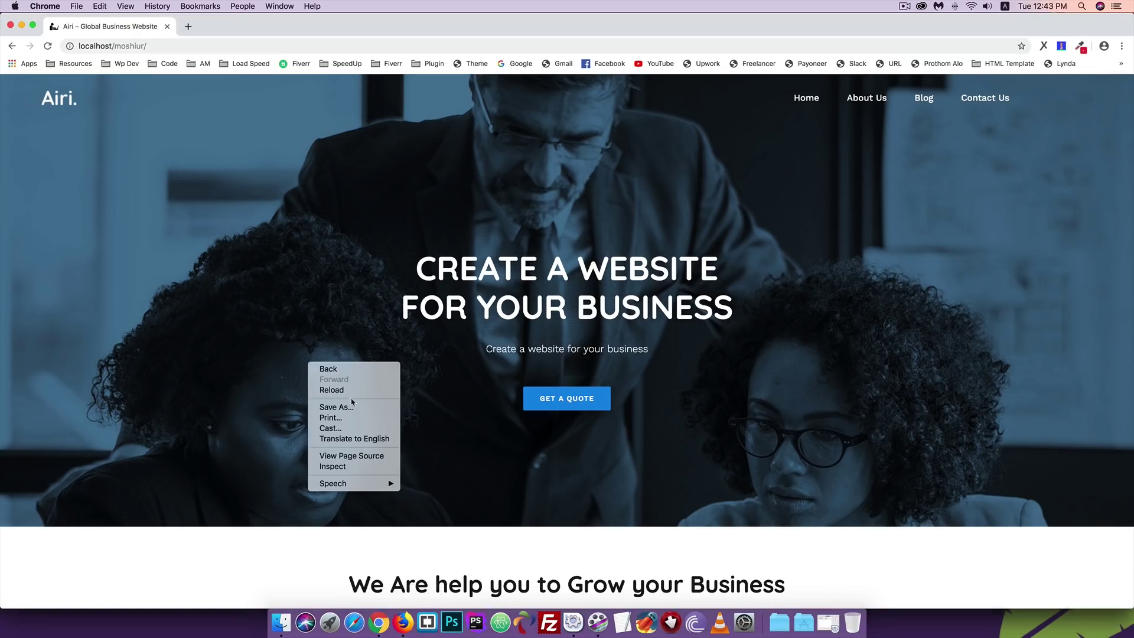
pyautogui.click(342, 455)
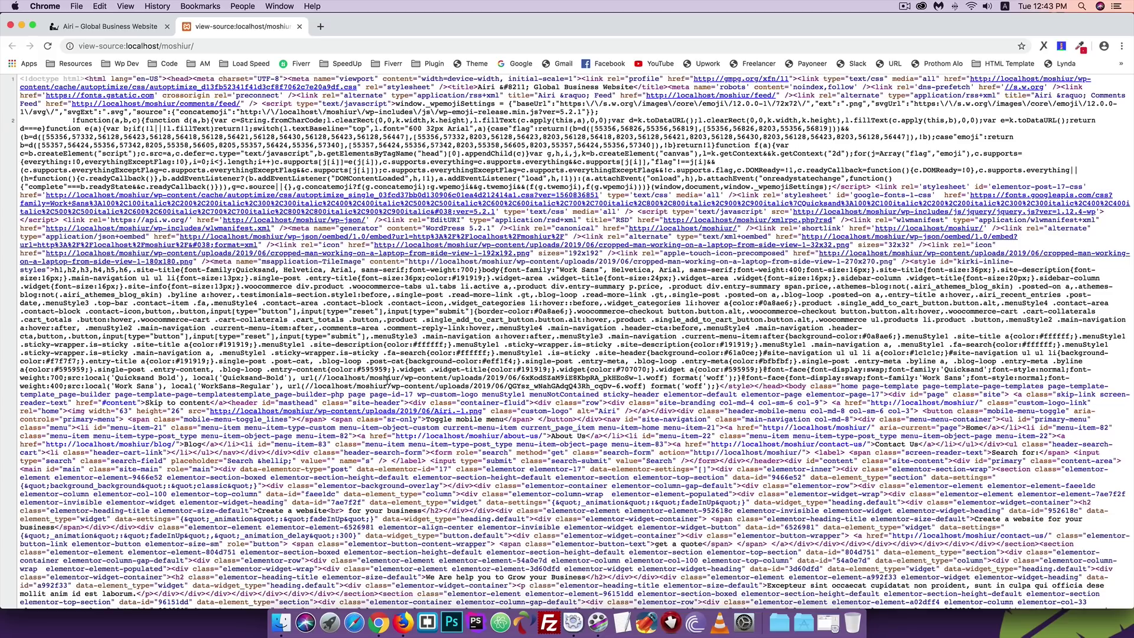
# Step: Switch to Firefox and examine the homepage's source code for version query strings on the stylesheet and script links
pyautogui.click(404, 622)
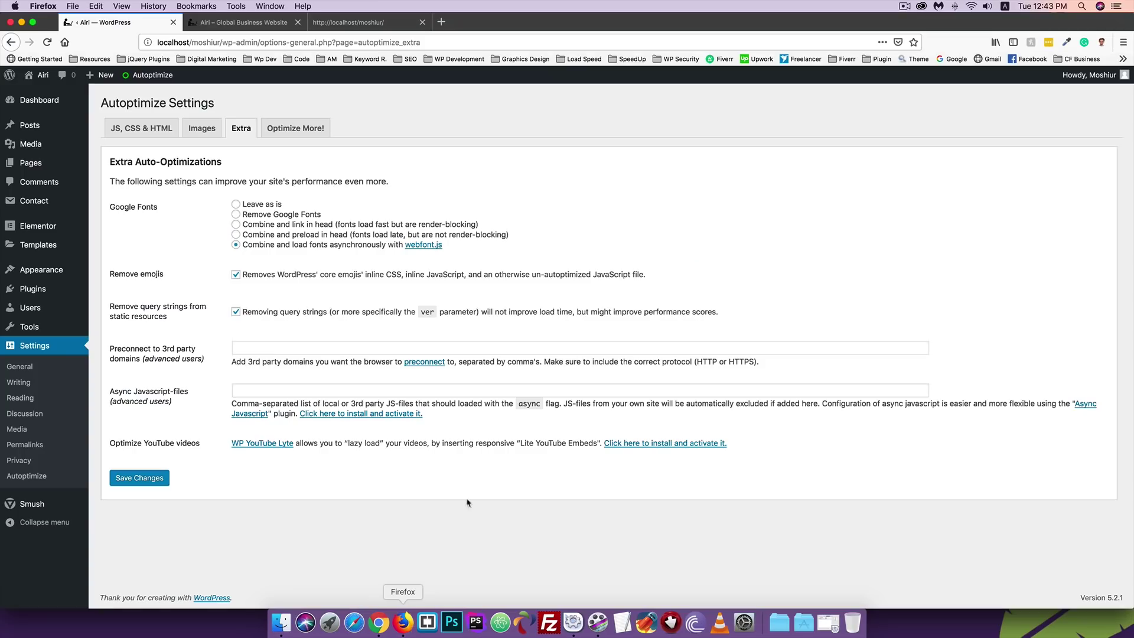
pyautogui.click(255, 24)
pyautogui.rightClick(306, 175)
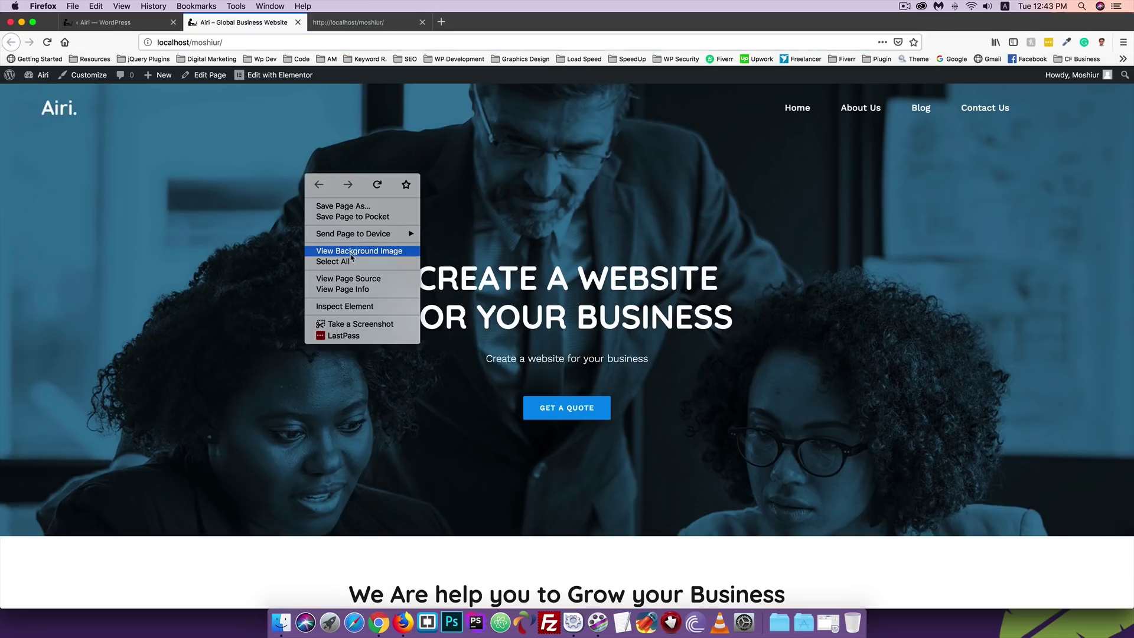
pyautogui.click(349, 279)
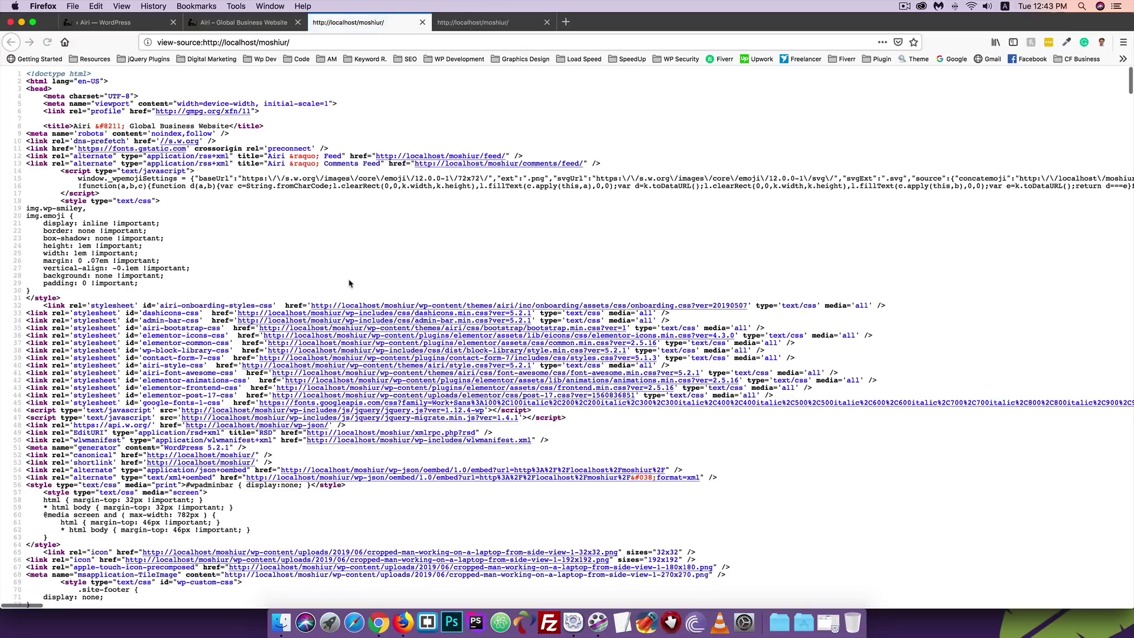
pyautogui.scroll(-4, 365, 245)
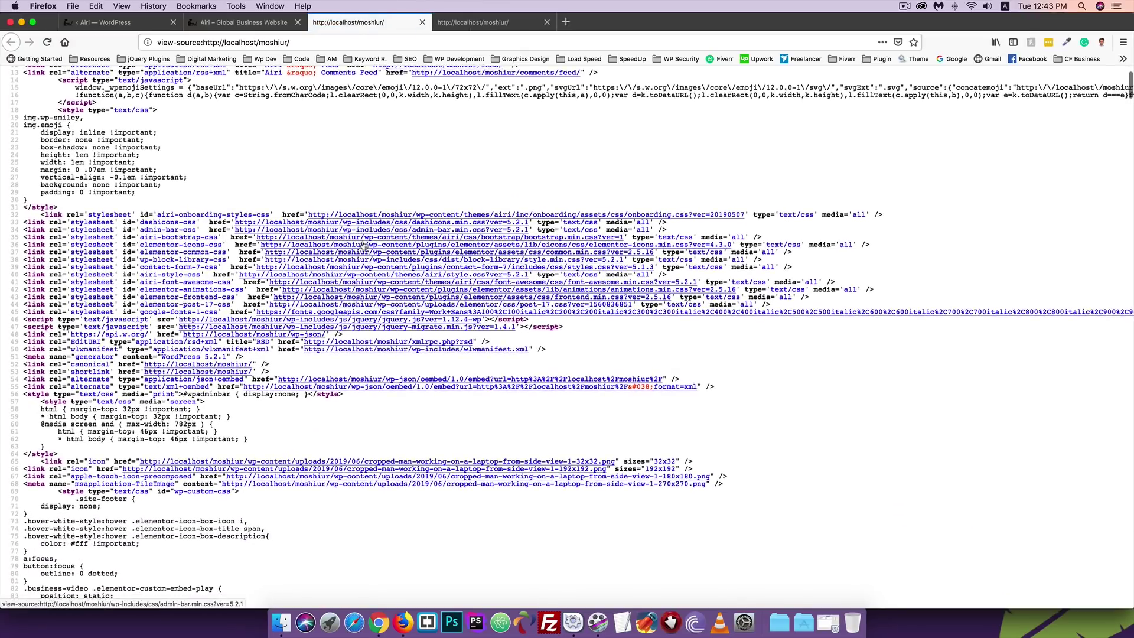
pyautogui.scroll(-1, 365, 246)
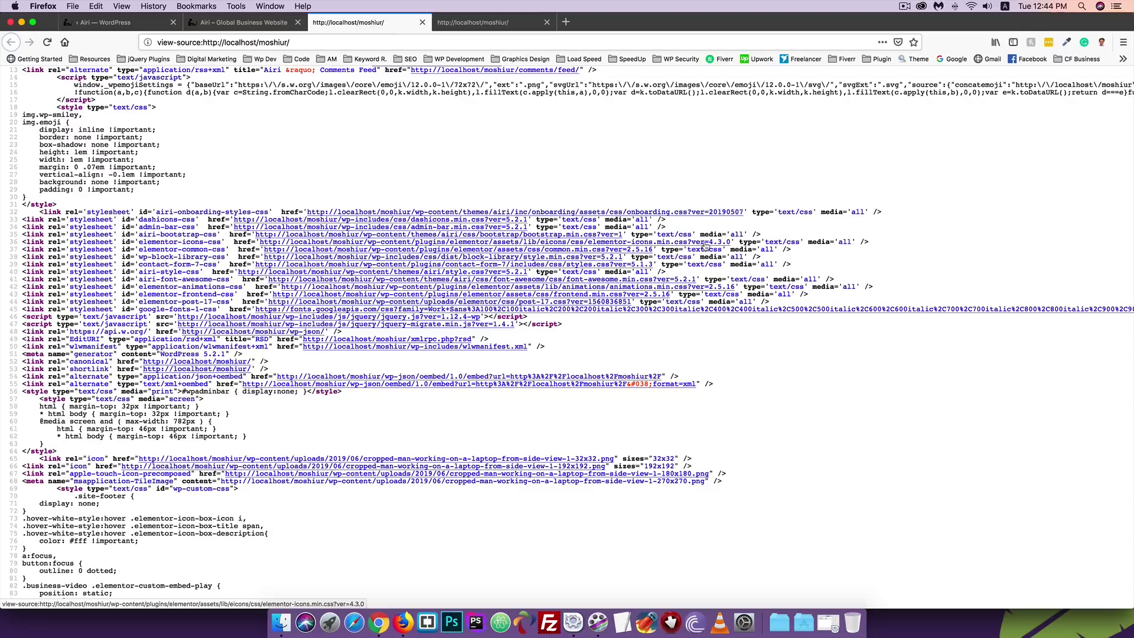
# Step: Return to Autoptimize's extra optimization settings and save the changes
pyautogui.click(216, 18)
pyautogui.hotkey('ctrl', 'shift', 'Tab')
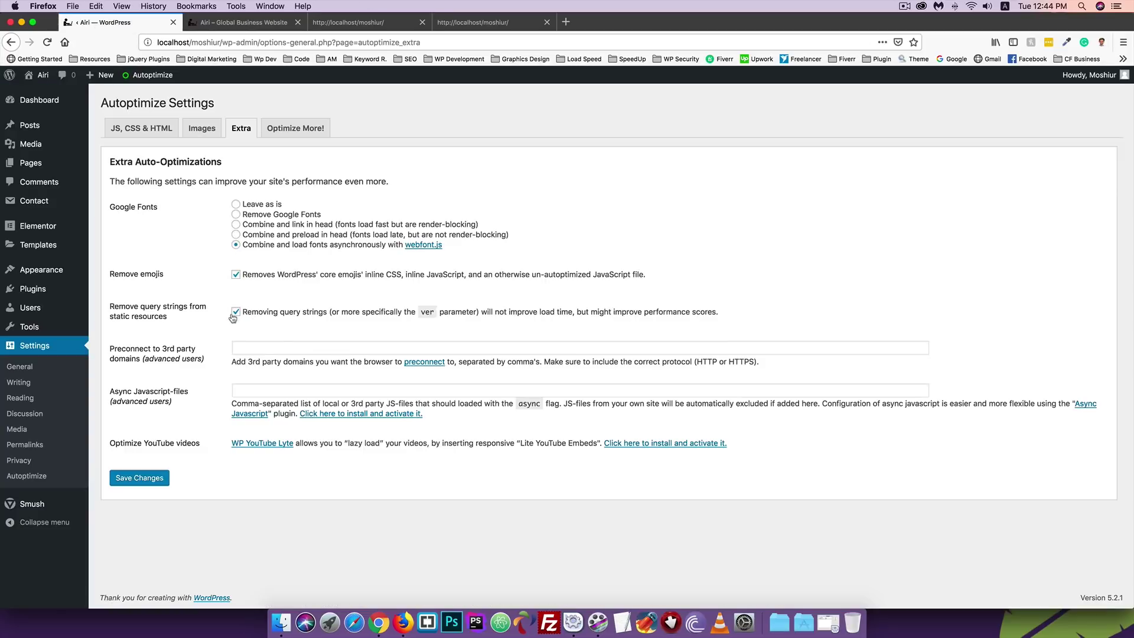
pyautogui.click(137, 479)
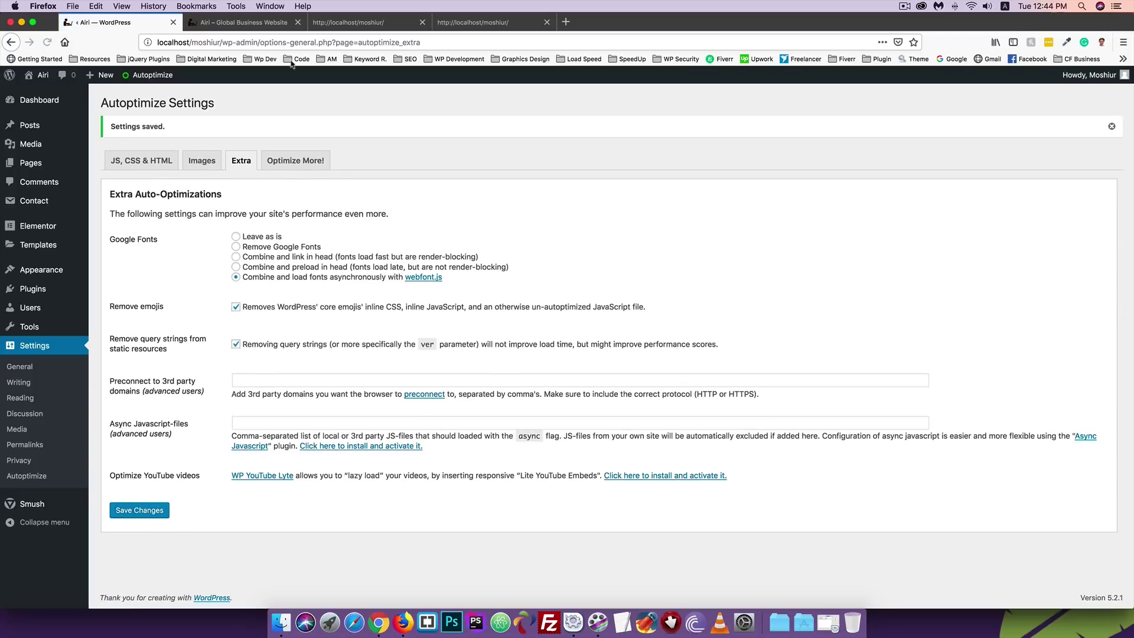
# Step: Display the homepage's source code again in Firefox to examine its resource links
pyautogui.click(273, 29)
pyautogui.rightClick(350, 205)
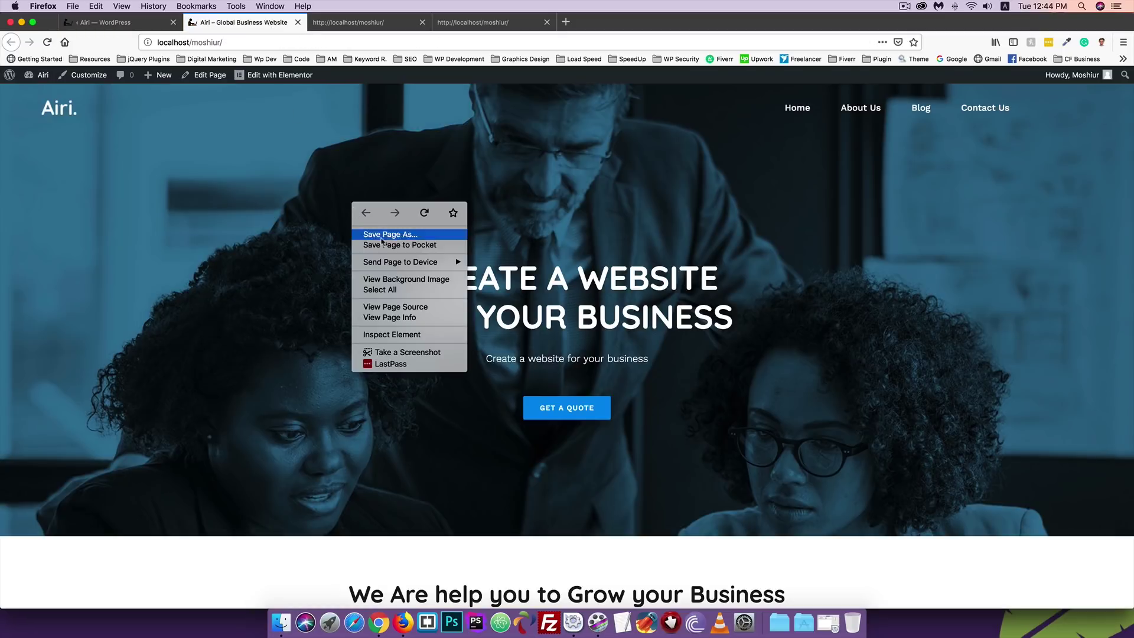
pyautogui.click(394, 308)
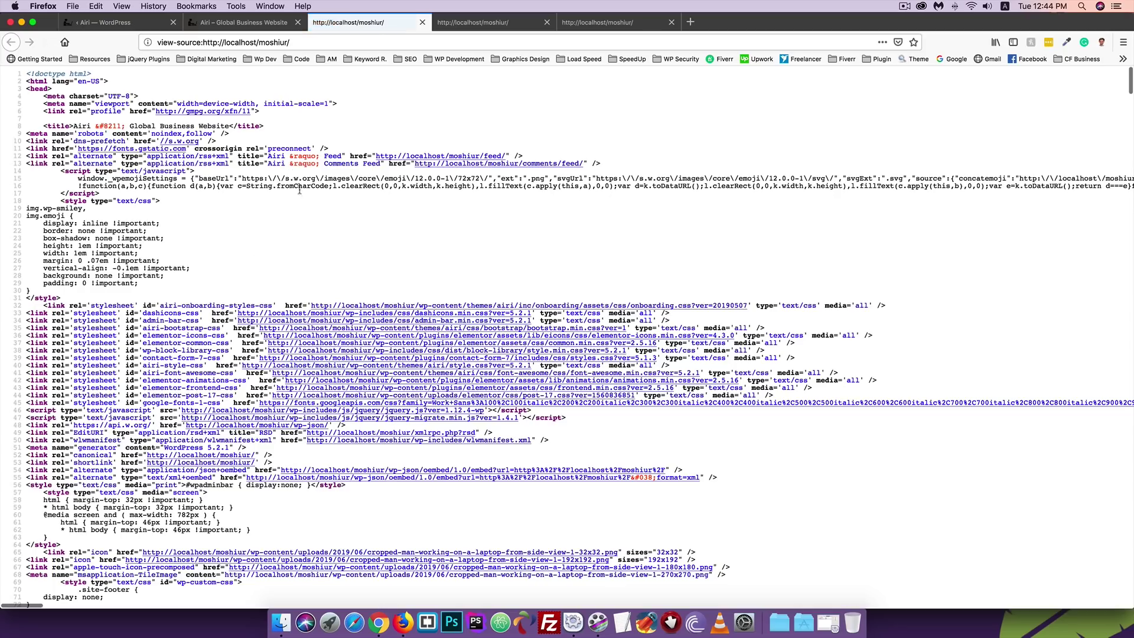
pyautogui.click(207, 22)
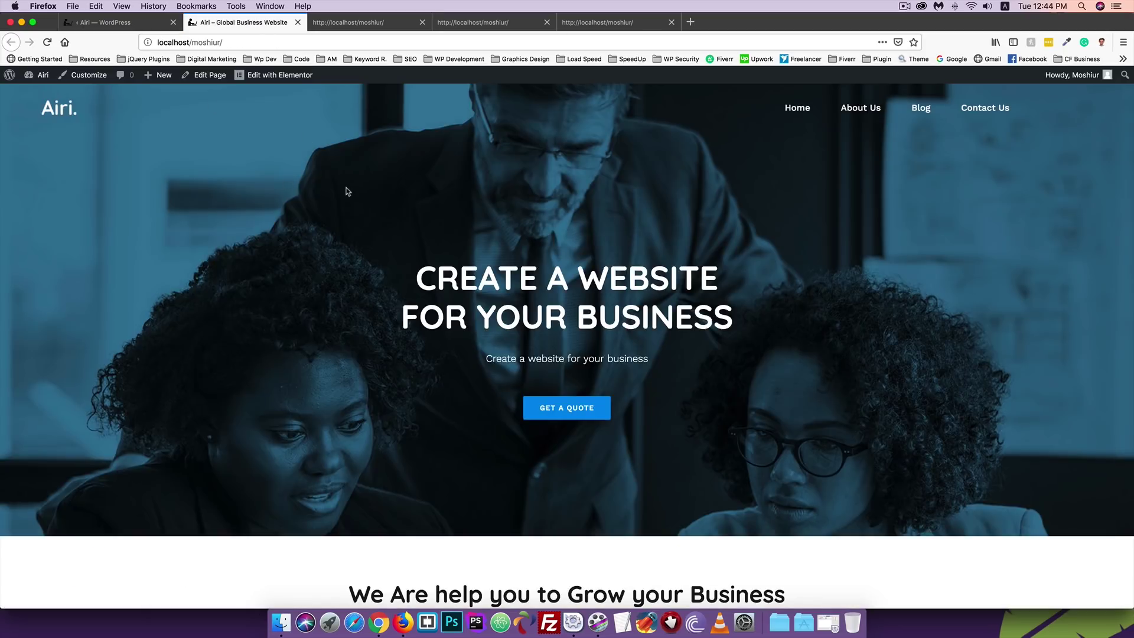
pyautogui.click(347, 23)
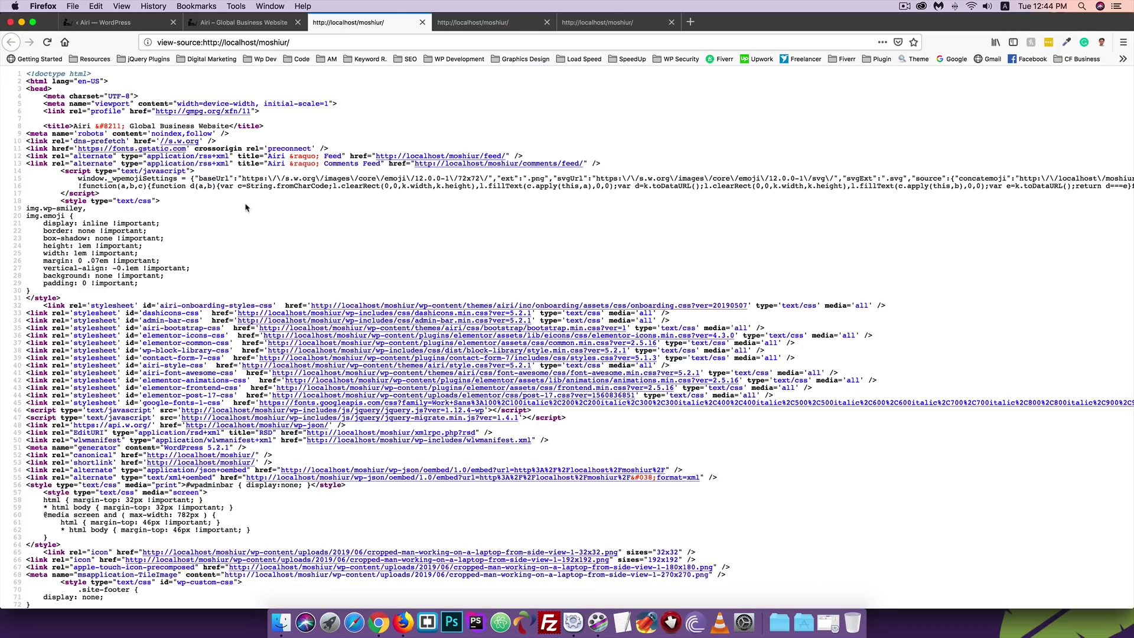
# Step: Switch to Chrome, look through the homepage's minified source code and close the source view
pyautogui.click(387, 628)
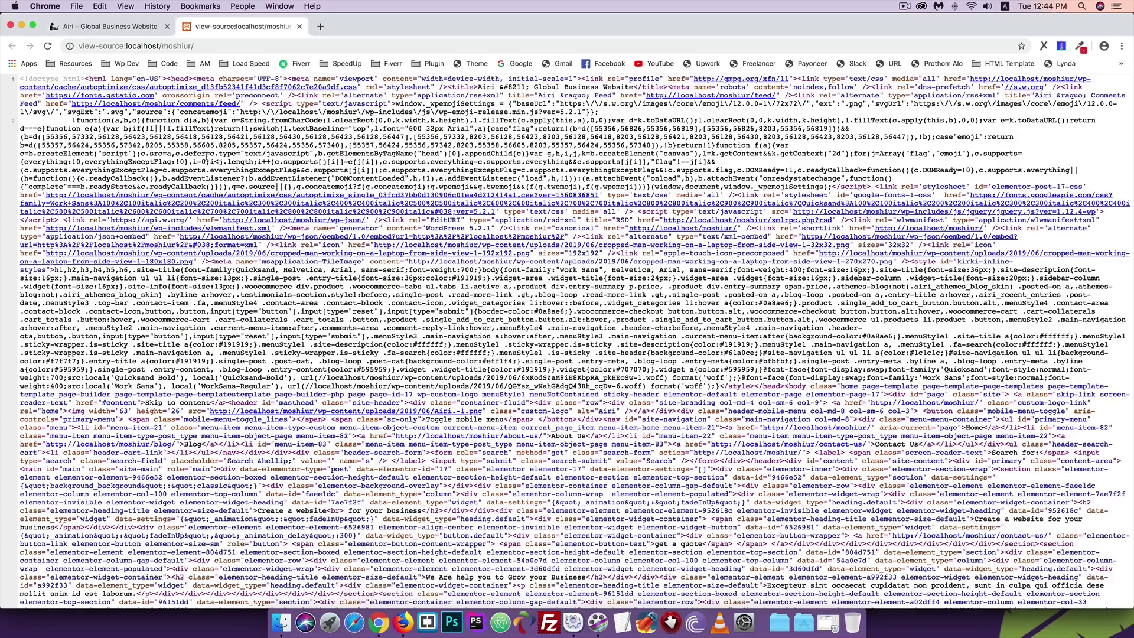
pyautogui.scroll(-15, 337, 198)
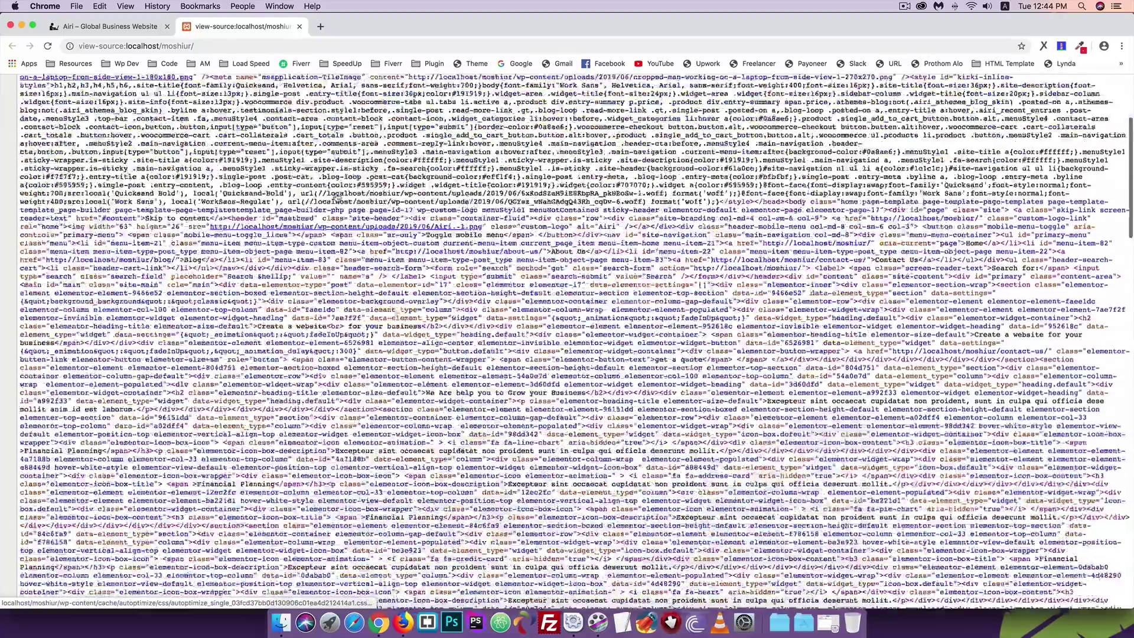
pyautogui.scroll(-10, 337, 194)
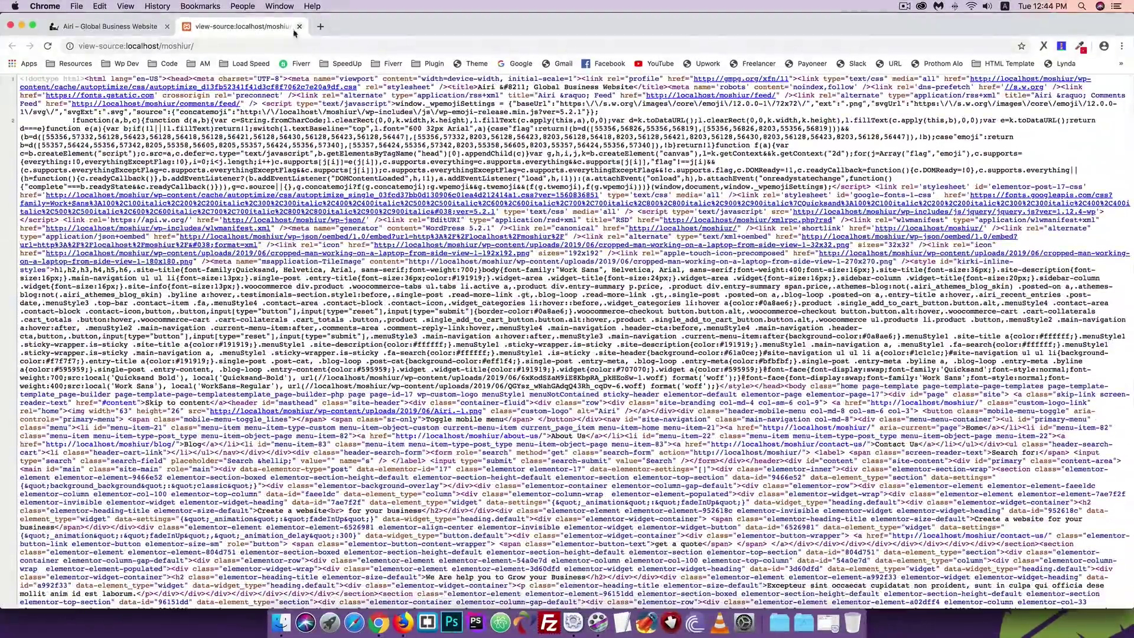
pyautogui.click(298, 27)
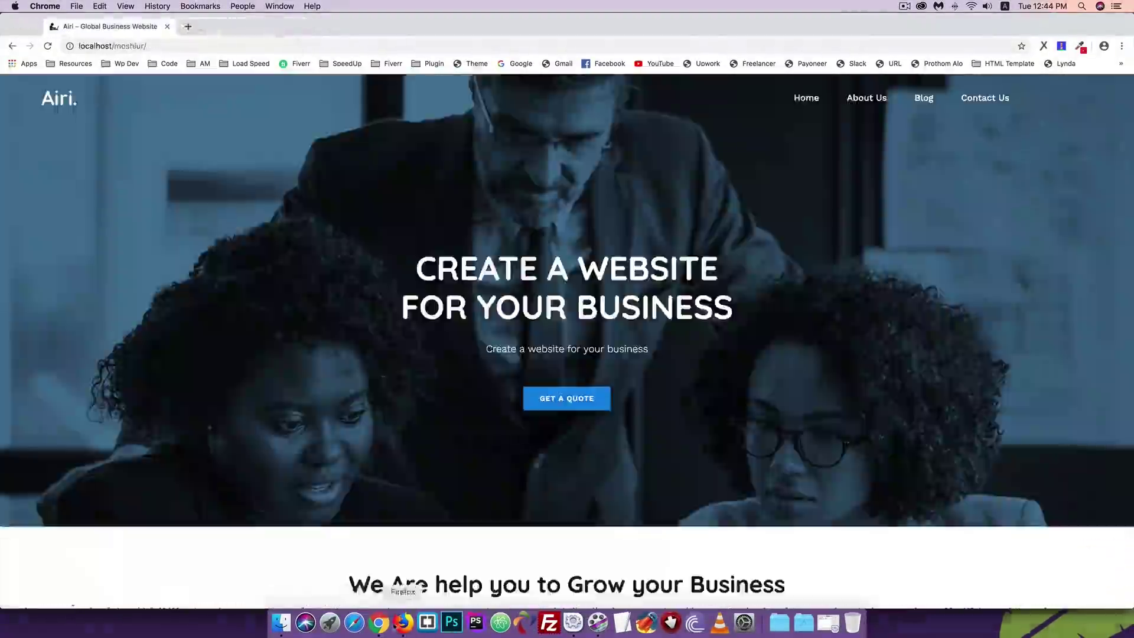
# Step: Switch to Firefox and close the leftover homepage and source-code tabs
pyautogui.click(403, 624)
pyautogui.click(422, 22)
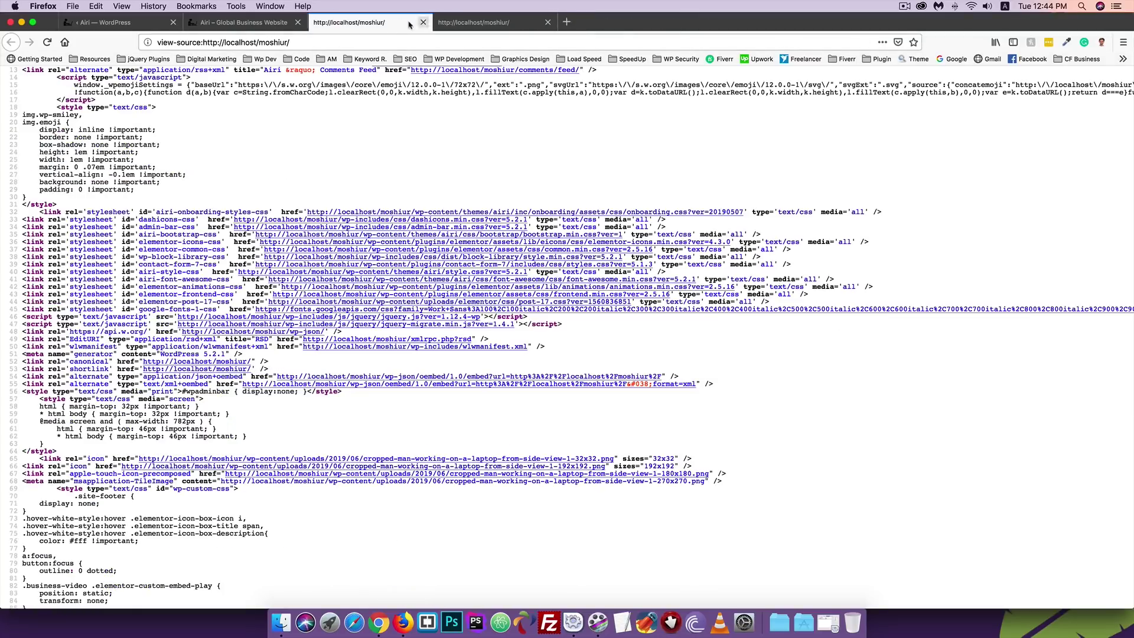
pyautogui.click(297, 22)
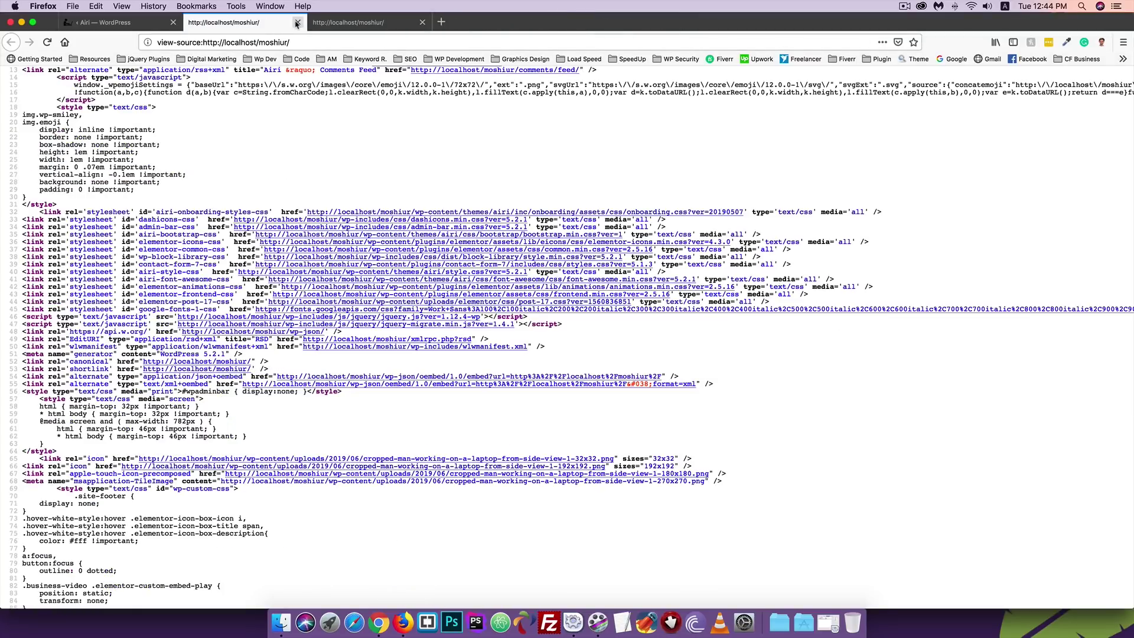
pyautogui.click(297, 23)
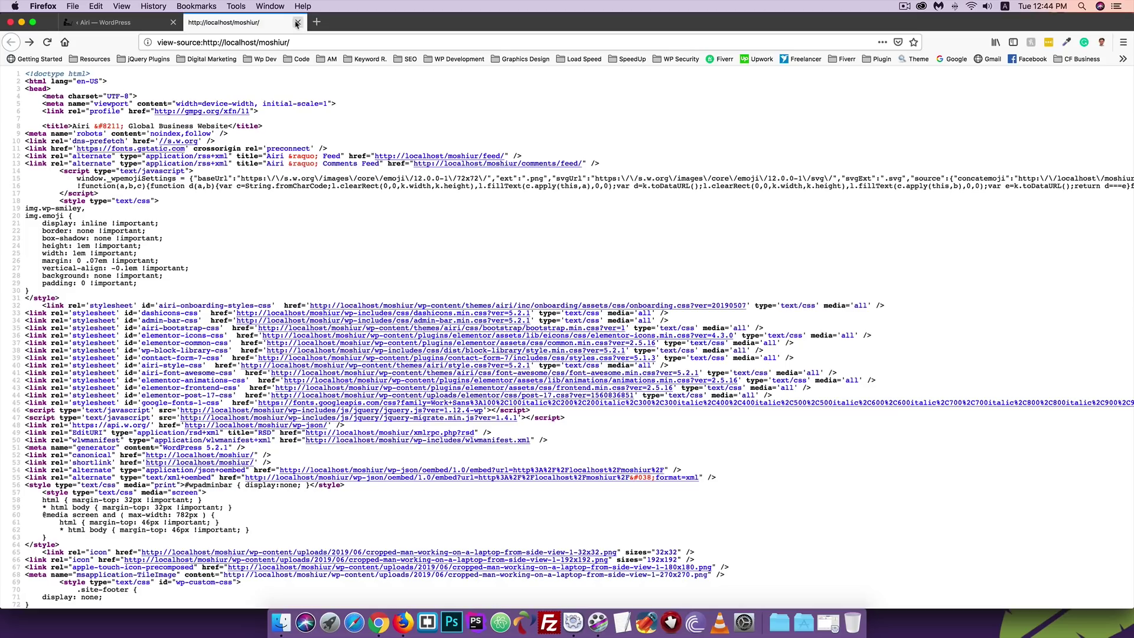
# Step: Return to the Autoptimize settings tab and open the live site in a new tab
pyautogui.click(116, 23)
pyautogui.moveTo(48, 75)
pyautogui.rightClick(56, 96)
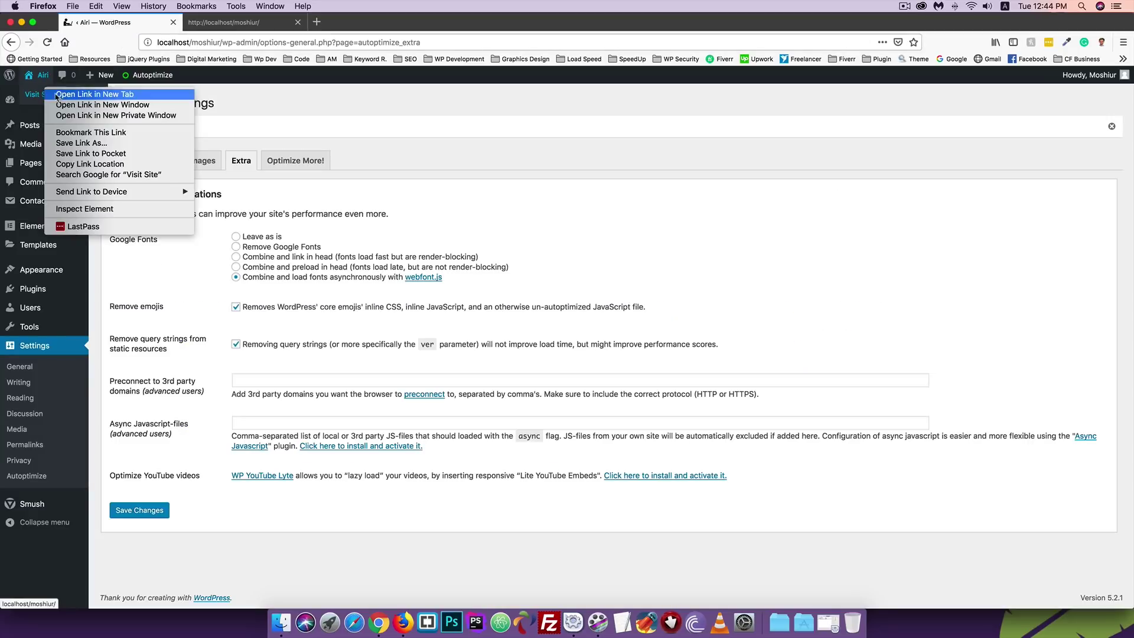
pyautogui.click(56, 95)
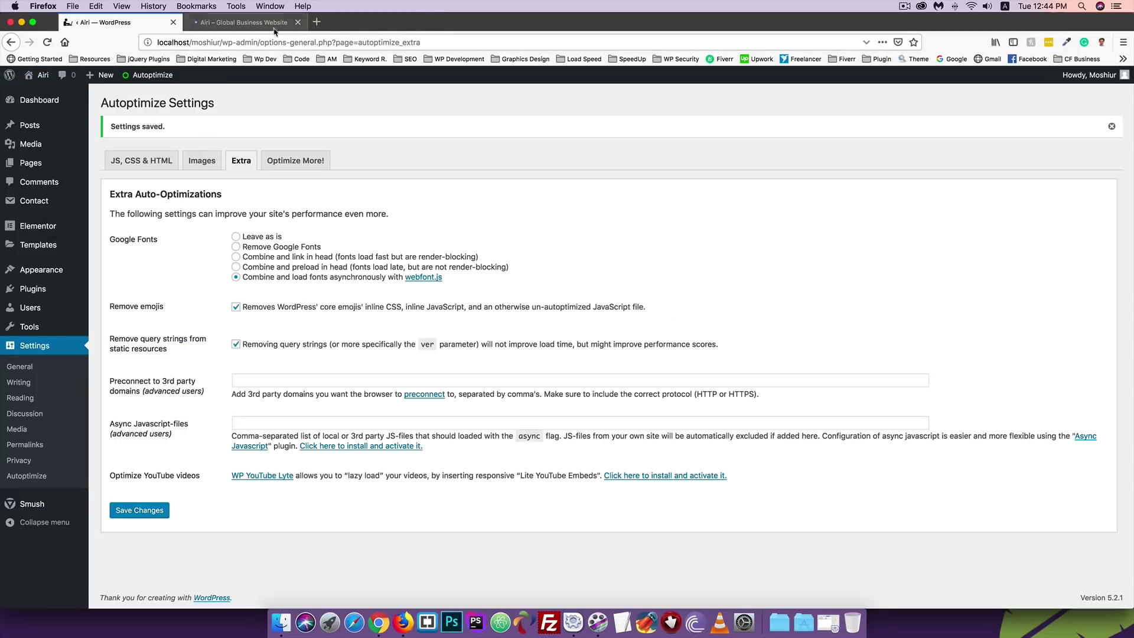
# Step: In the JS, CSS & HTML settings, toggle JavaScript optimization off and back on, saving the changes and emptying the cache
pyautogui.click(142, 160)
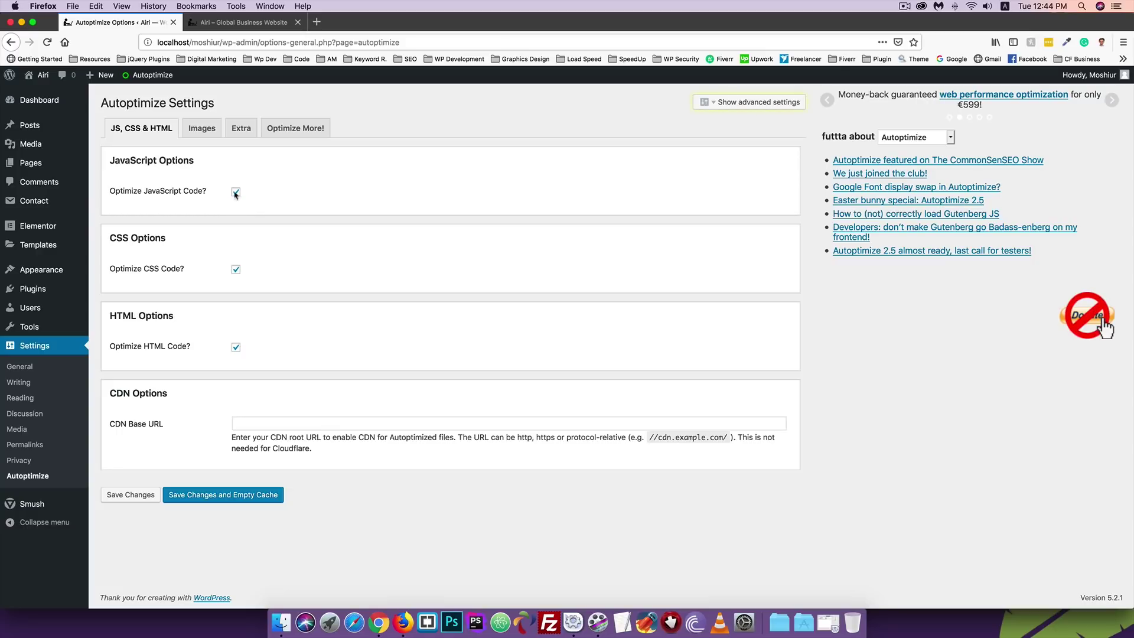
pyautogui.click(236, 193)
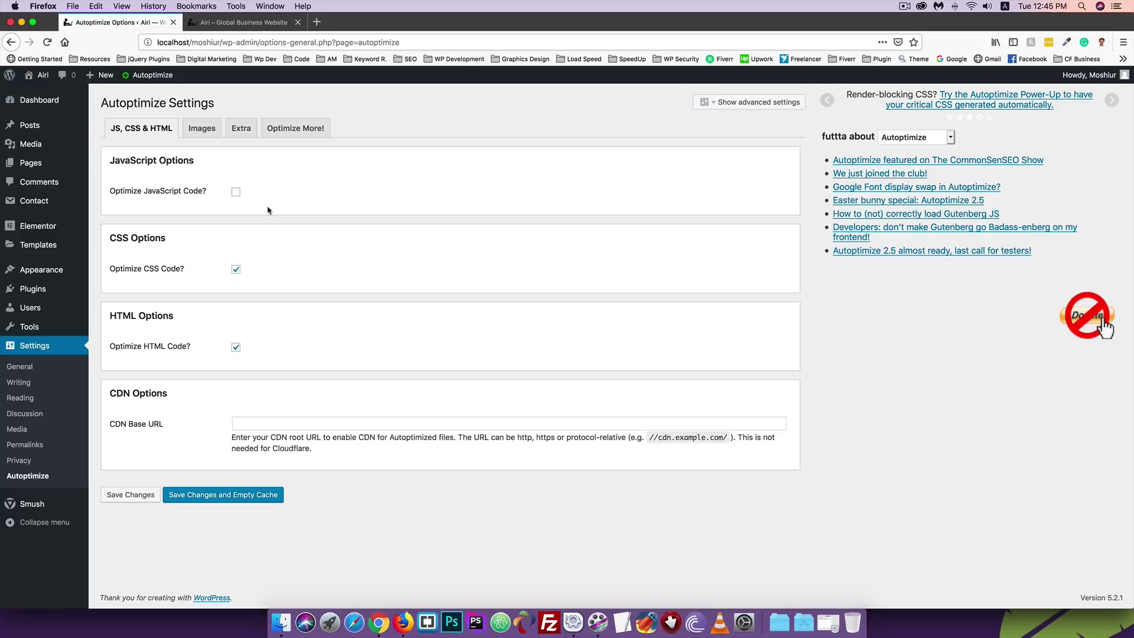
pyautogui.click(236, 192)
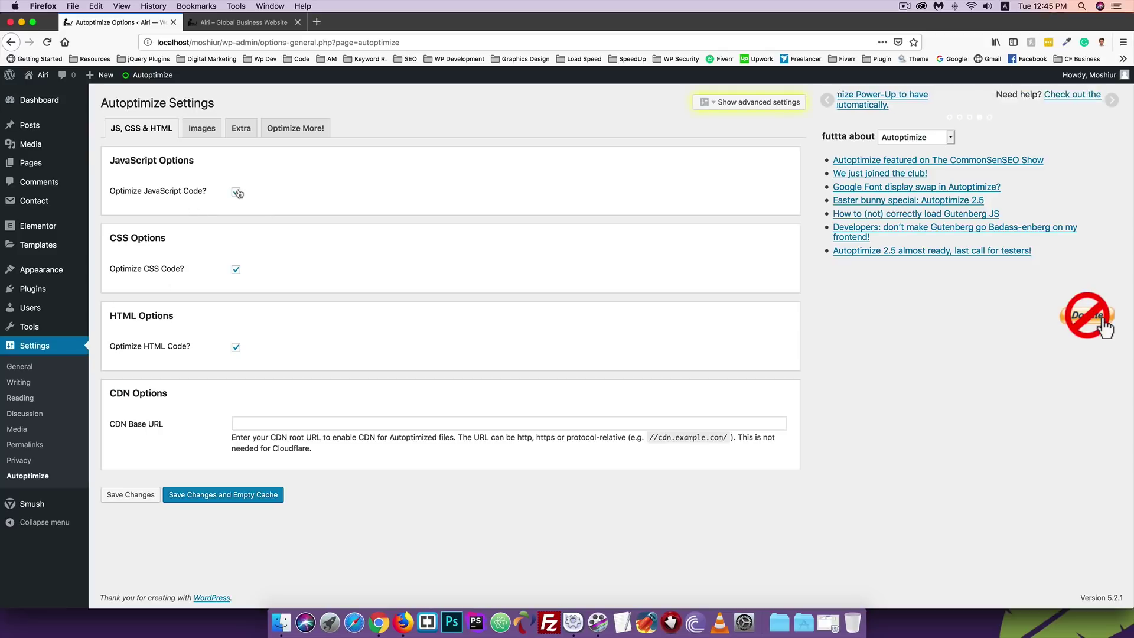
pyautogui.click(232, 500)
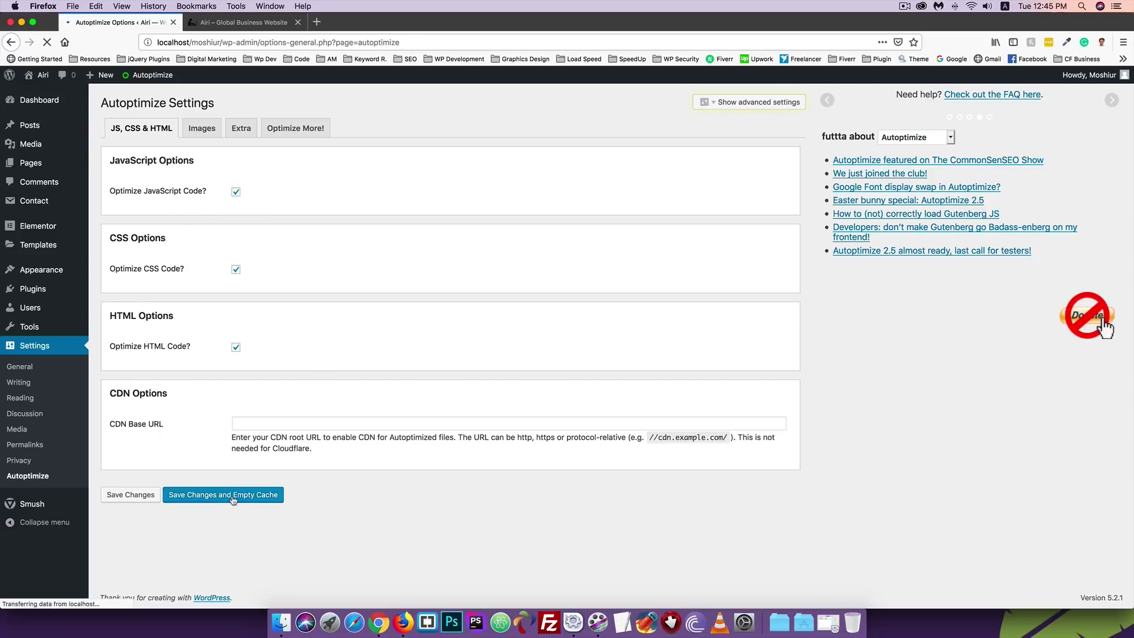
# Step: Search the plugin directory for "w3 total cache" and install the W3 Total Cache plugin
pyautogui.click(32, 288)
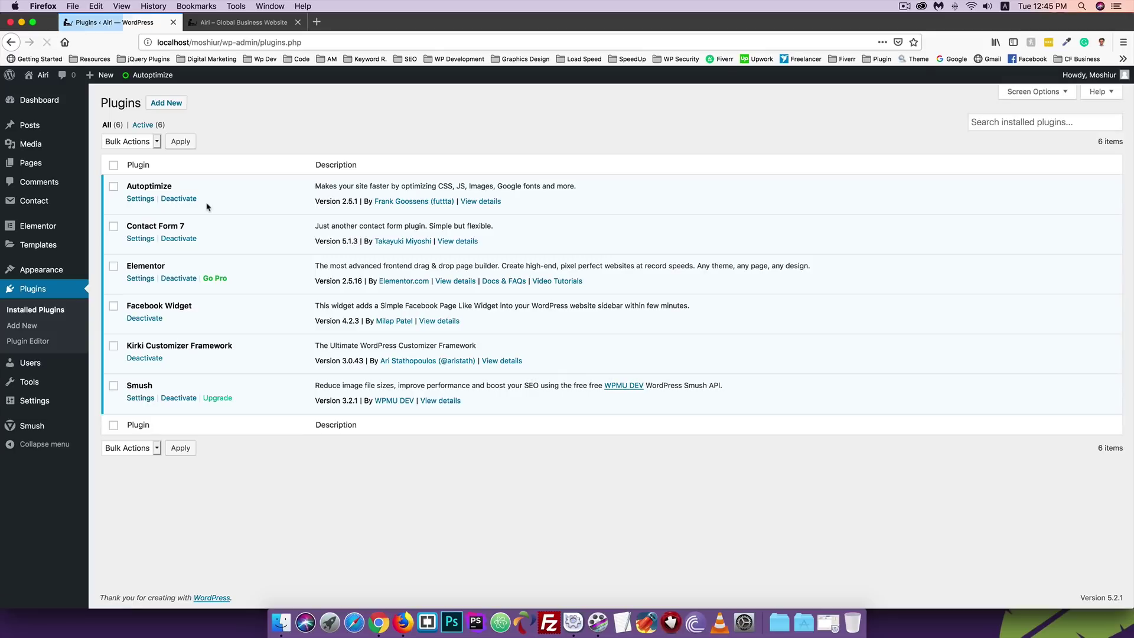
pyautogui.click(162, 103)
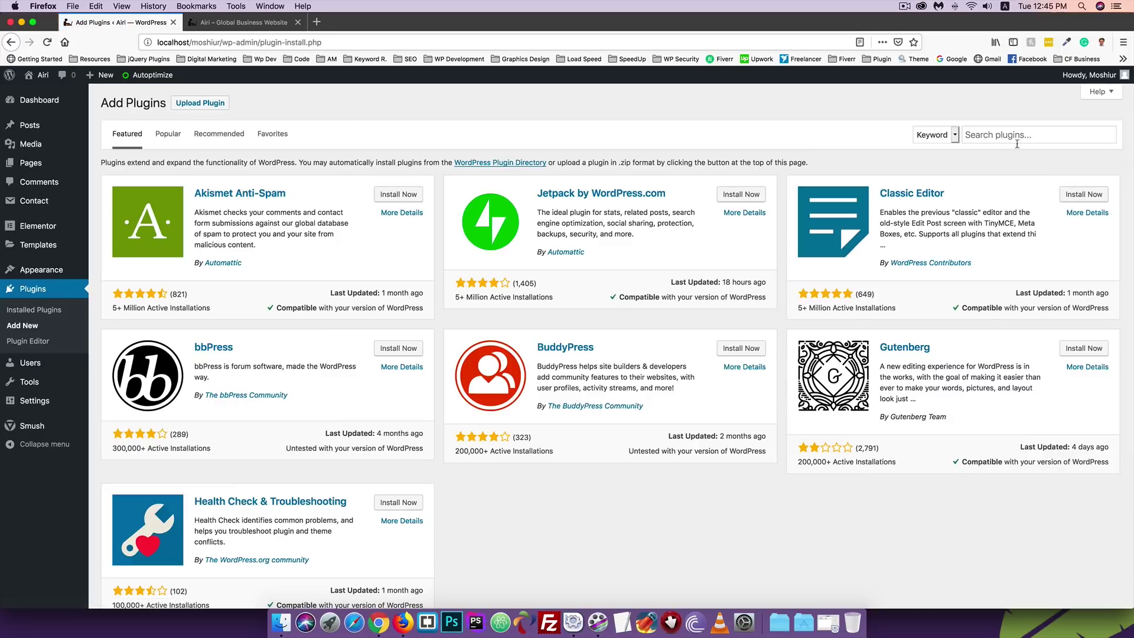
pyautogui.click(992, 141)
pyautogui.write('w3 total ')
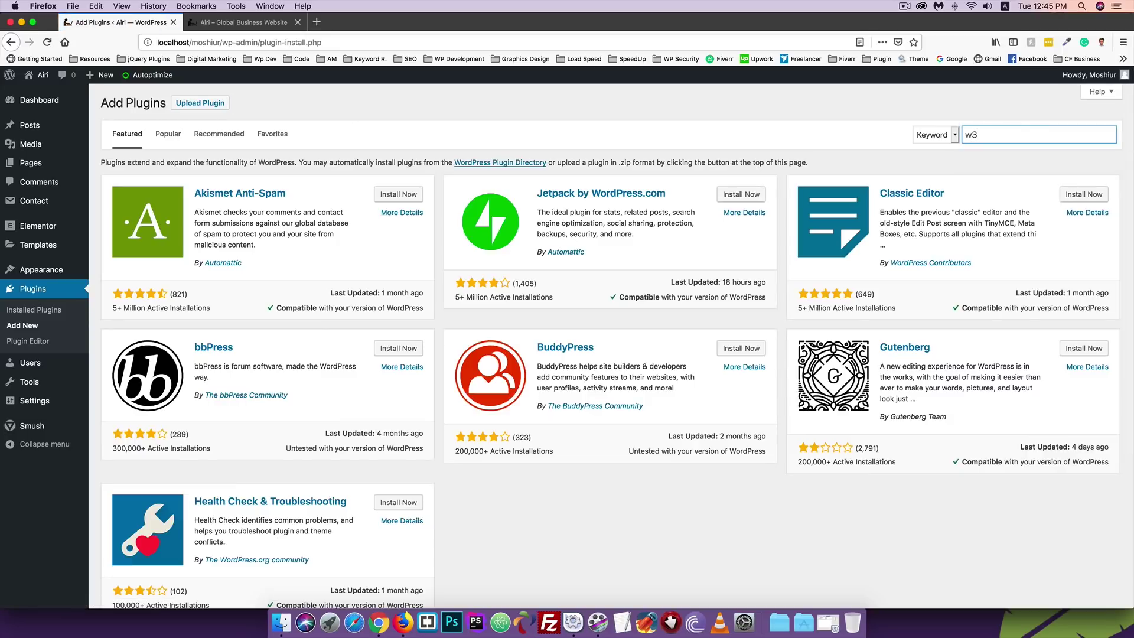
pyautogui.write('cache')
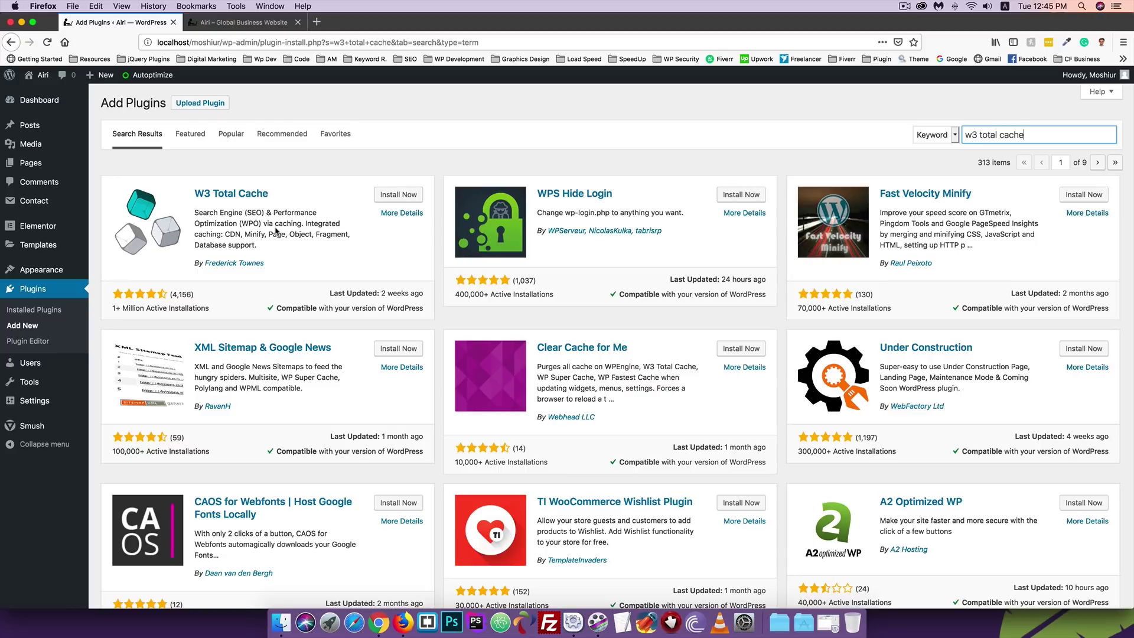
pyautogui.click(398, 194)
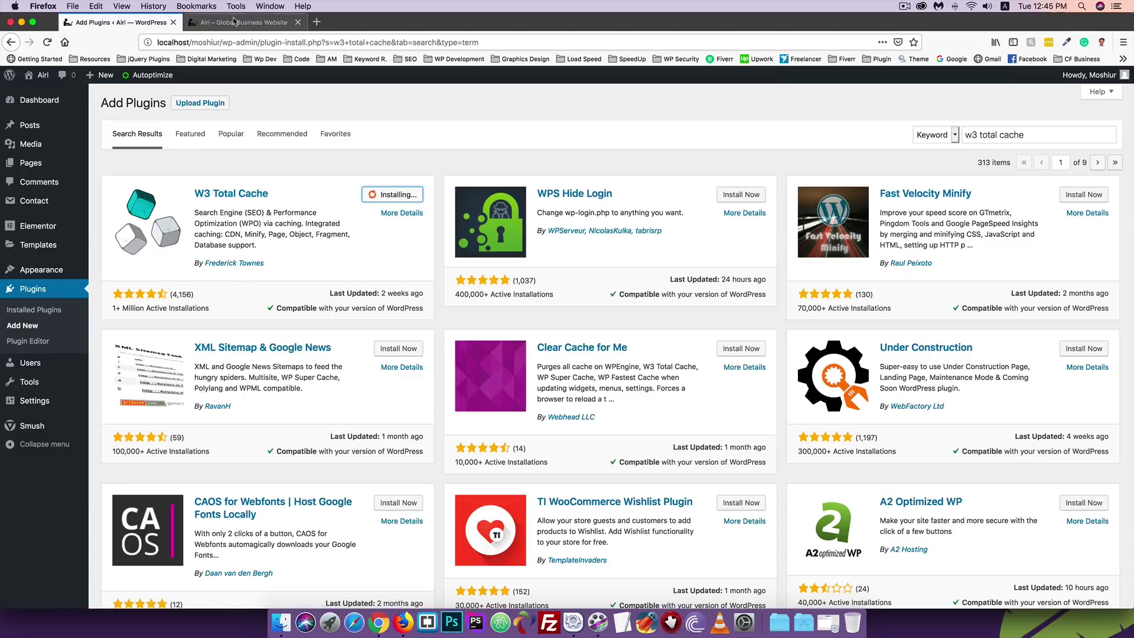
# Step: Look through the live homepage's sections to check how they display
pyautogui.click(234, 21)
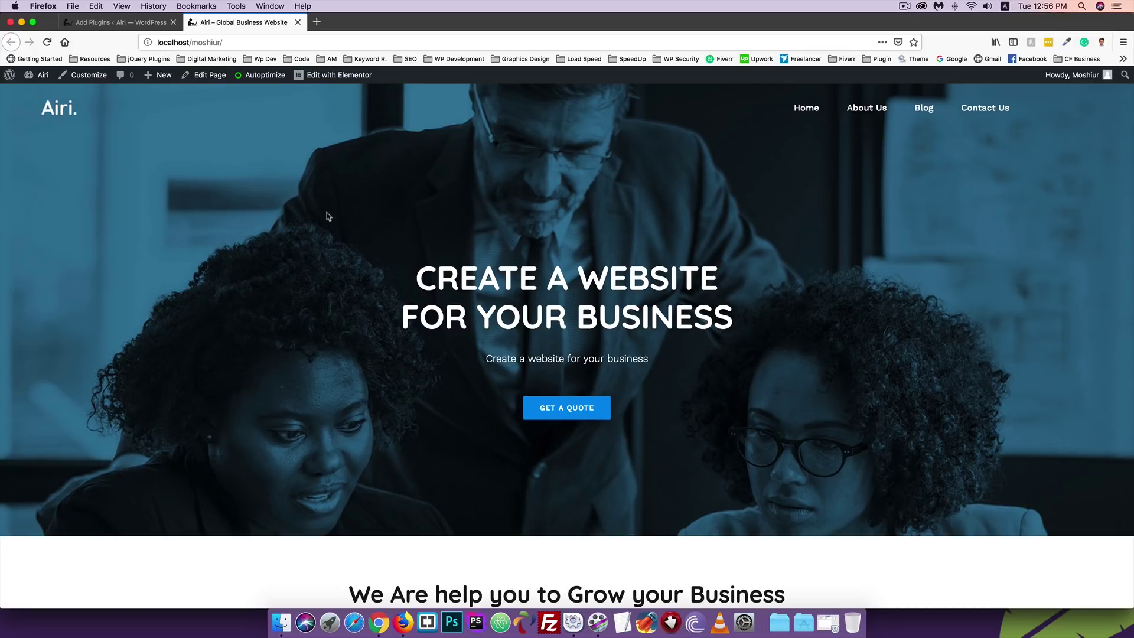
pyautogui.scroll(-6, 271, 254)
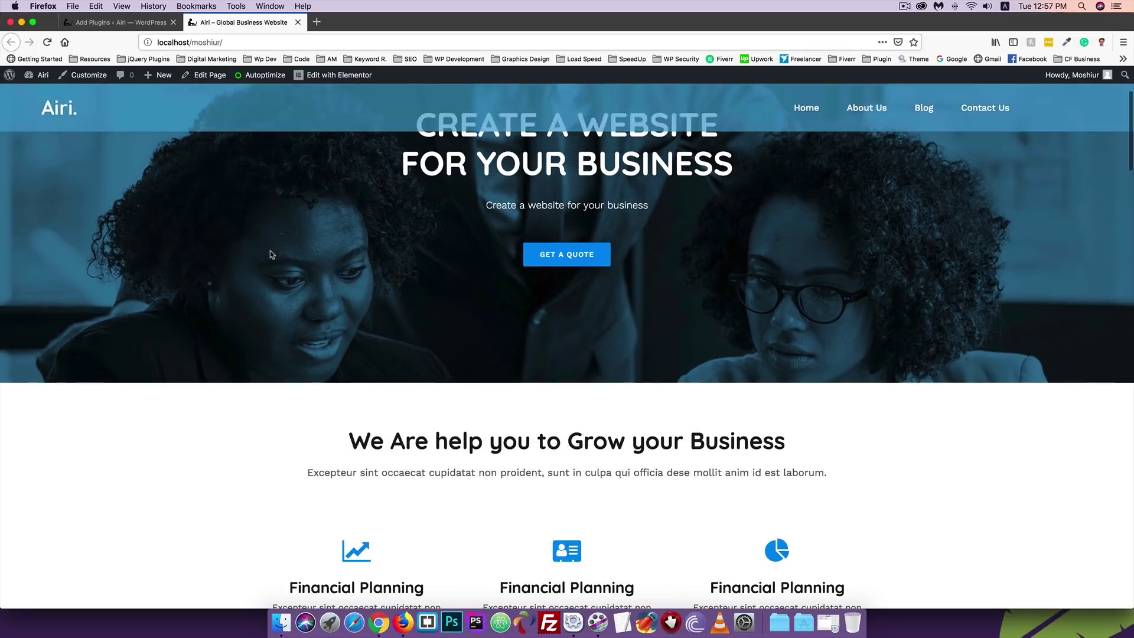
pyautogui.scroll(-6, 271, 254)
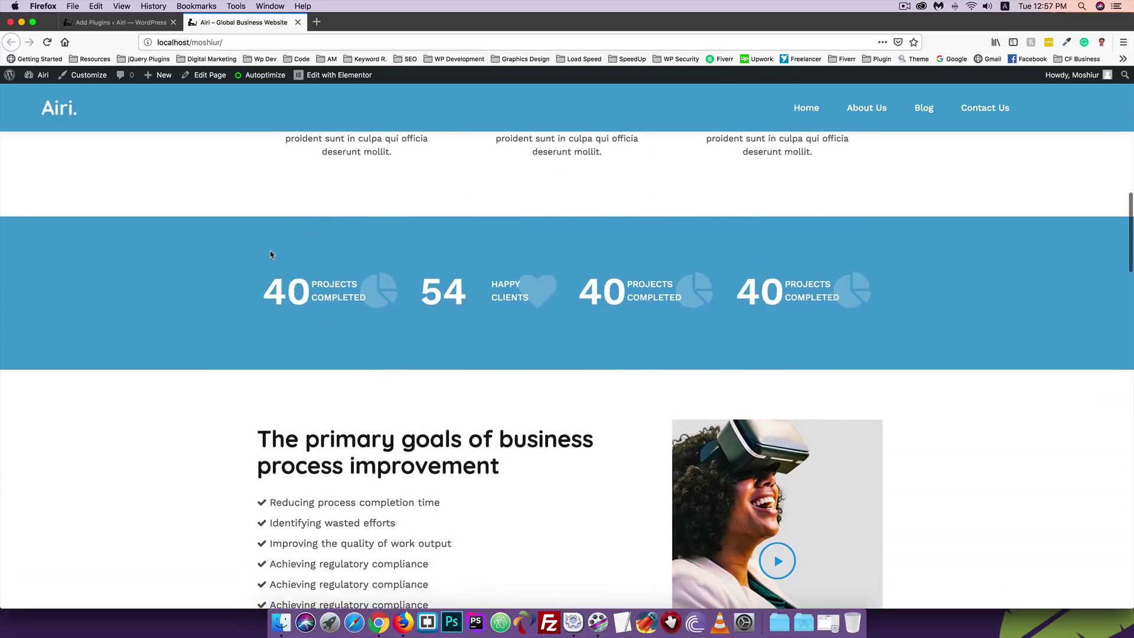
pyautogui.scroll(10, 271, 254)
pyautogui.scroll(3, 271, 255)
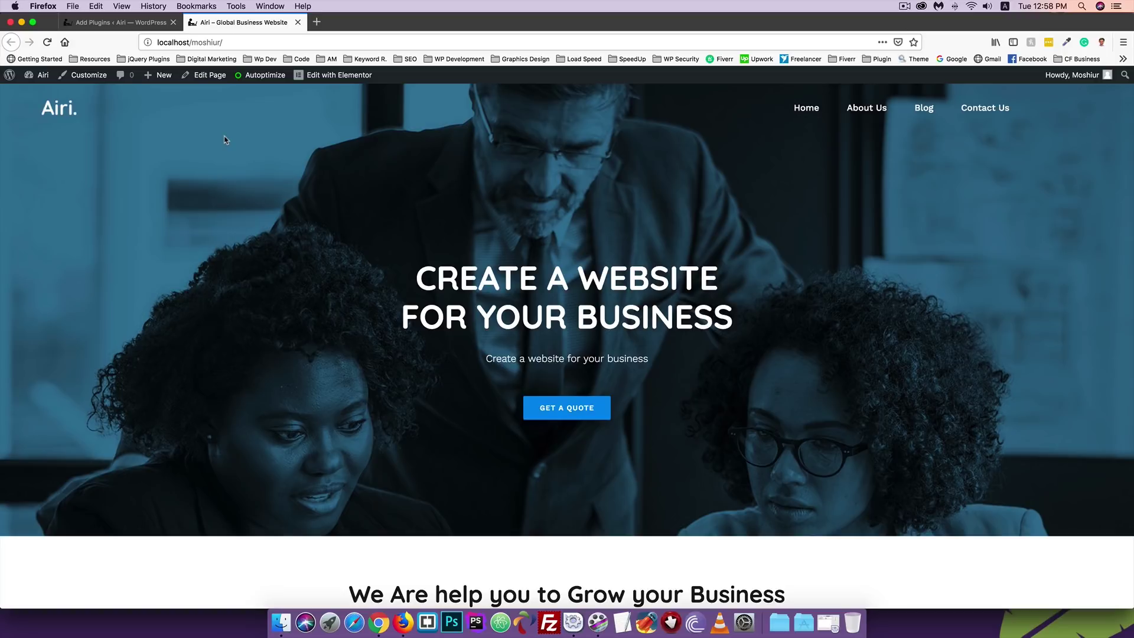
# Step: Activate the W3 Total Cache plugin and open its dashboard
pyautogui.click(75, 23)
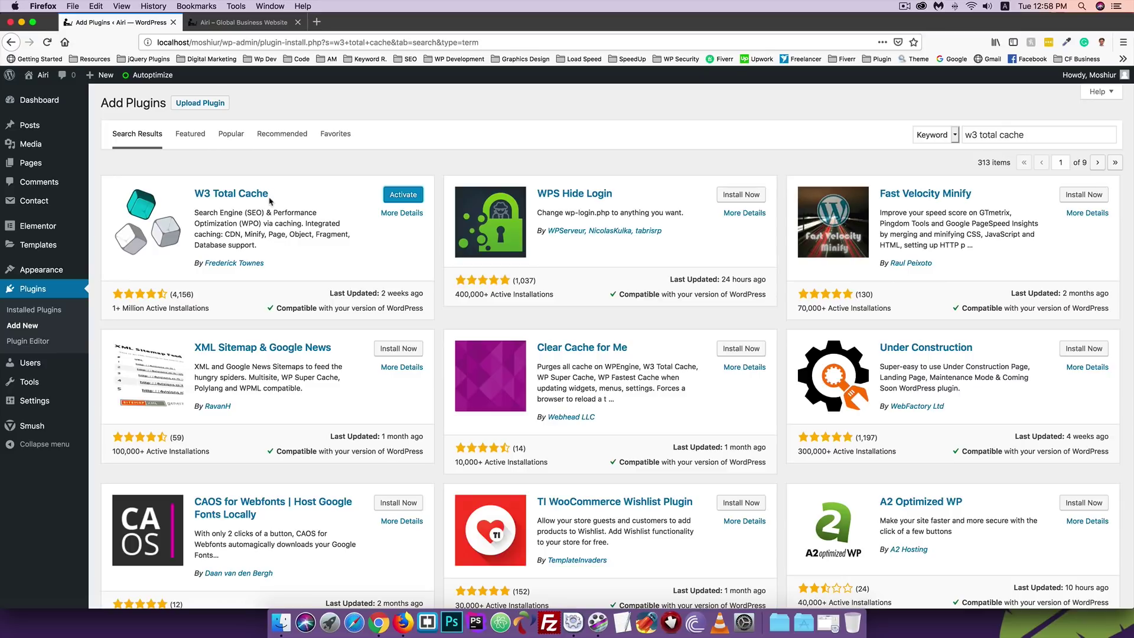
pyautogui.click(403, 194)
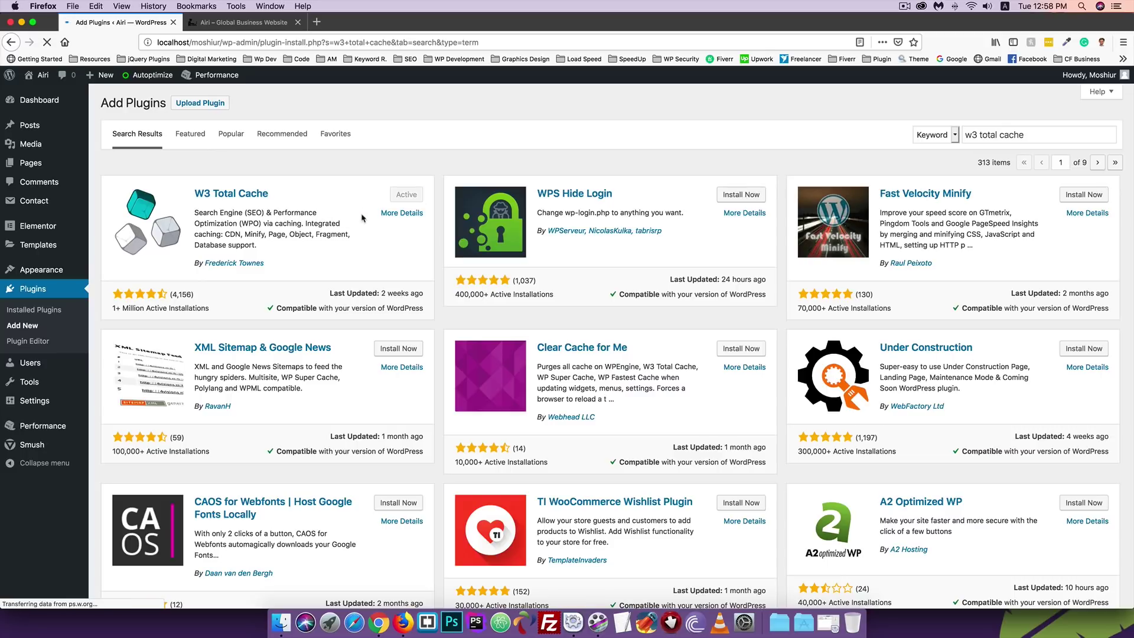
pyautogui.moveTo(23, 428)
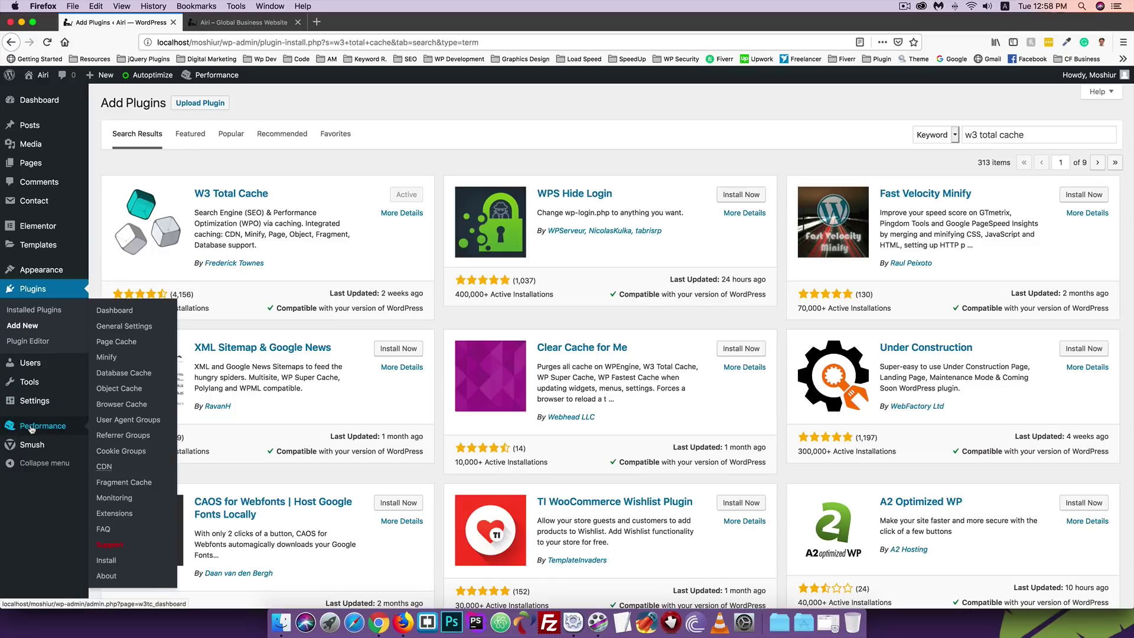
pyautogui.click(32, 428)
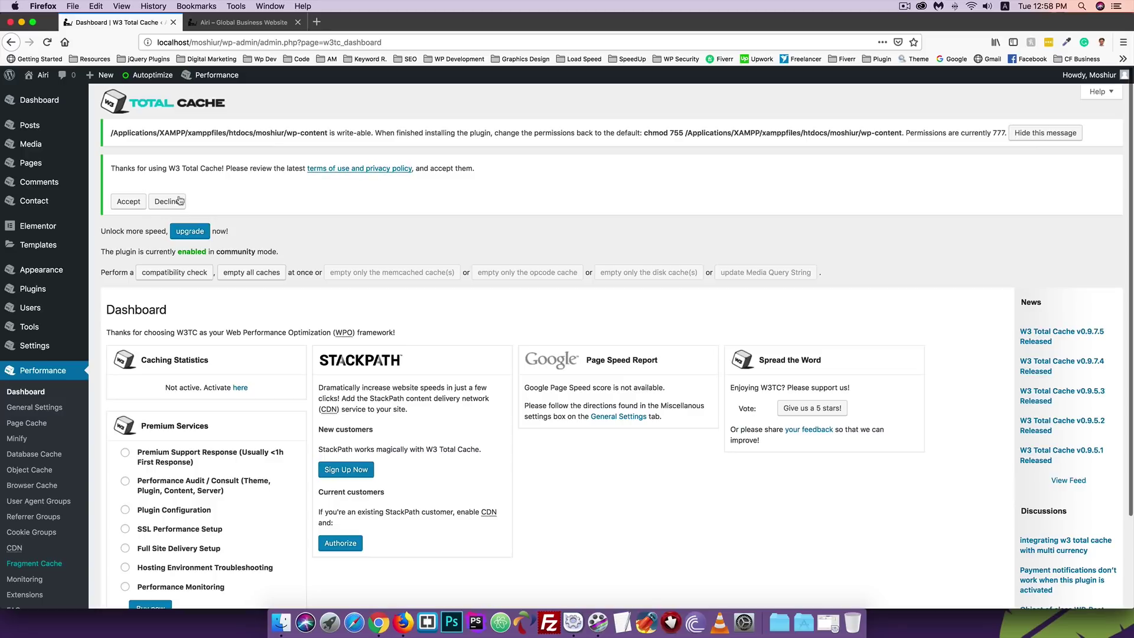
# Step: Accept W3 Total Cache's terms of use and empty all caches
pyautogui.click(128, 202)
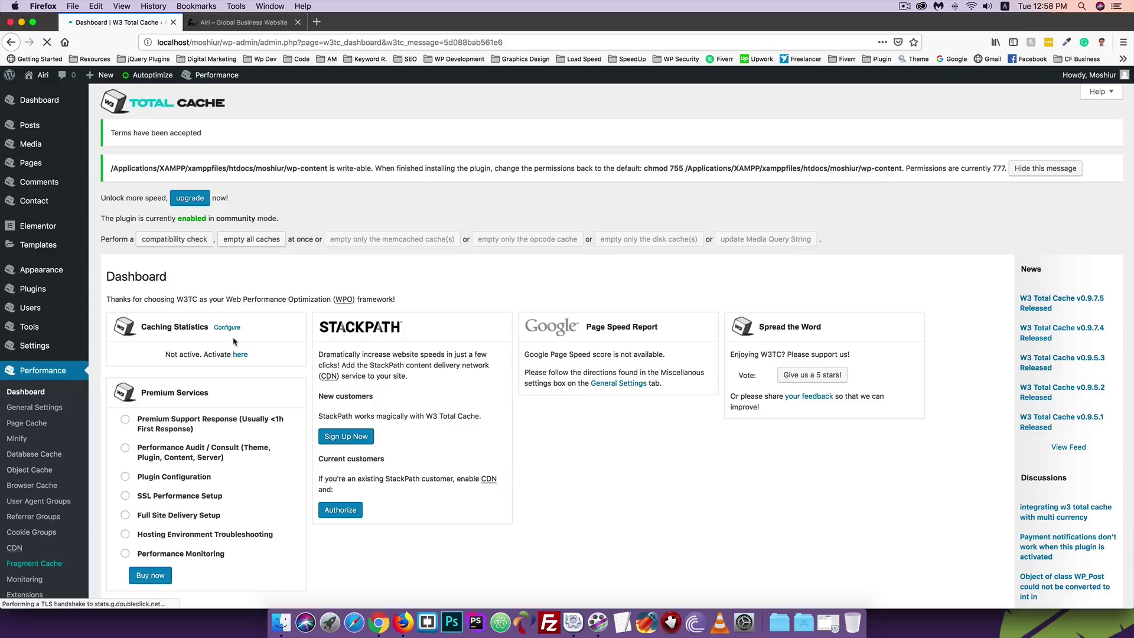
pyautogui.scroll(-1, 295, 223)
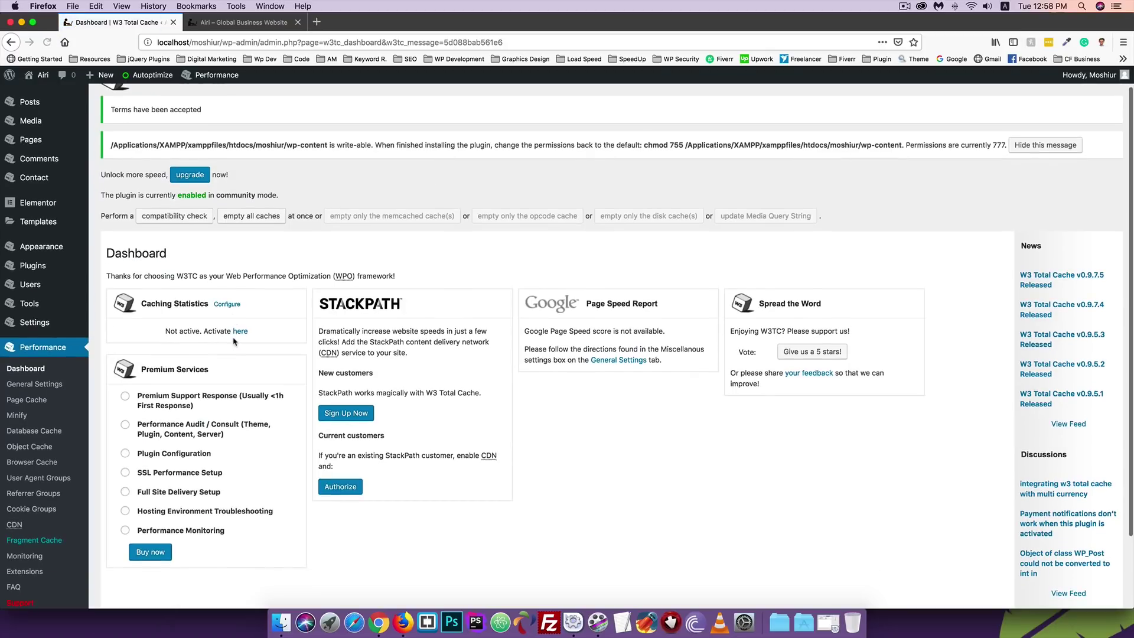
pyautogui.click(250, 217)
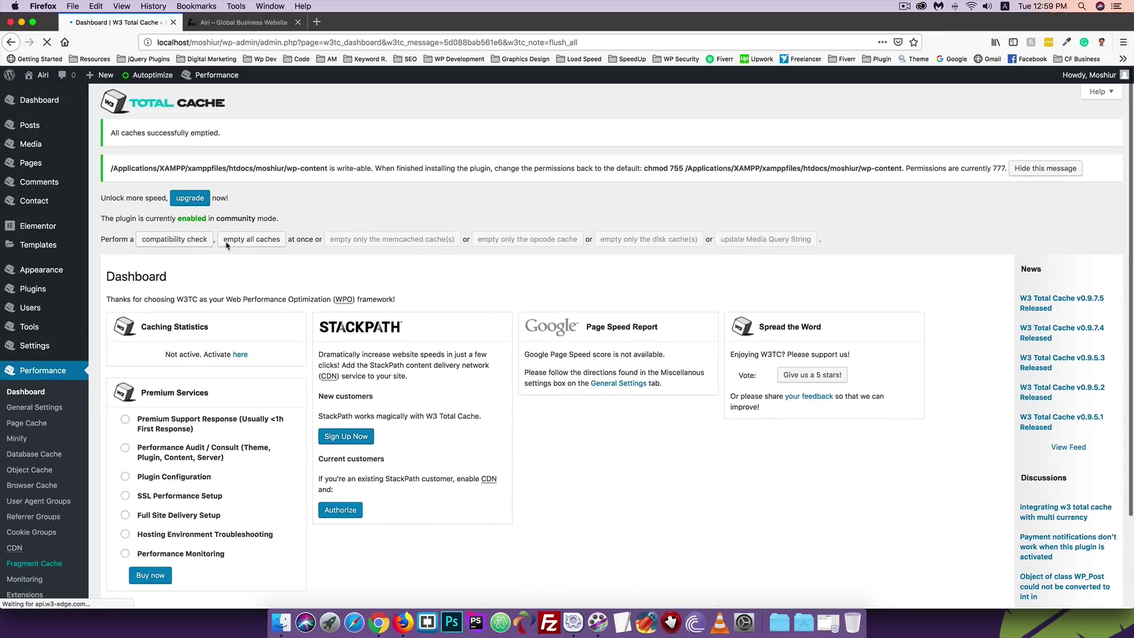
# Step: Enable Page Cache in W3 Total Cache's general settings
pyautogui.scroll(-3, 136, 319)
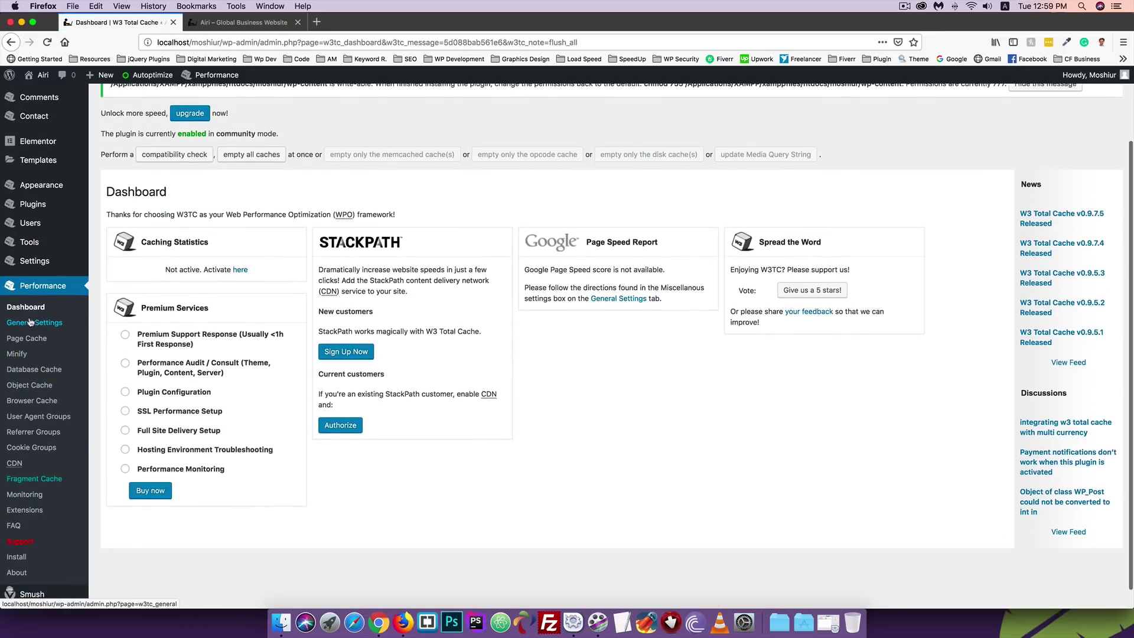
pyautogui.click(33, 323)
pyautogui.scroll(-3, 177, 313)
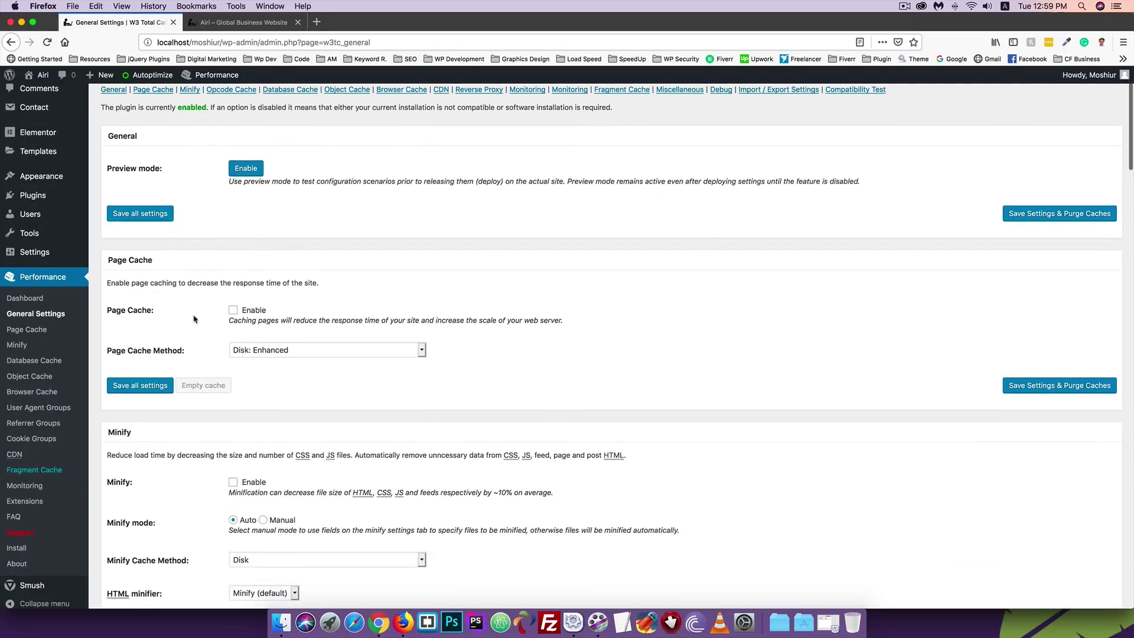
pyautogui.click(235, 311)
pyautogui.scroll(-4, 271, 370)
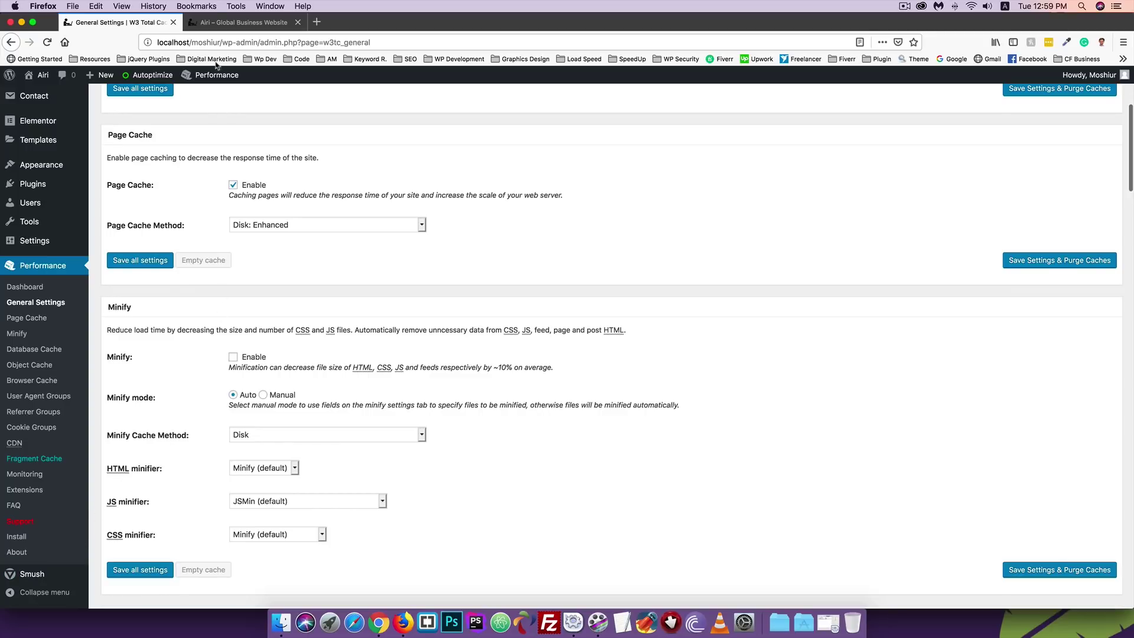
# Step: Compare the homepage's Autoptimize cache info with the Minify section of W3 Total Cache's general settings
pyautogui.click(216, 17)
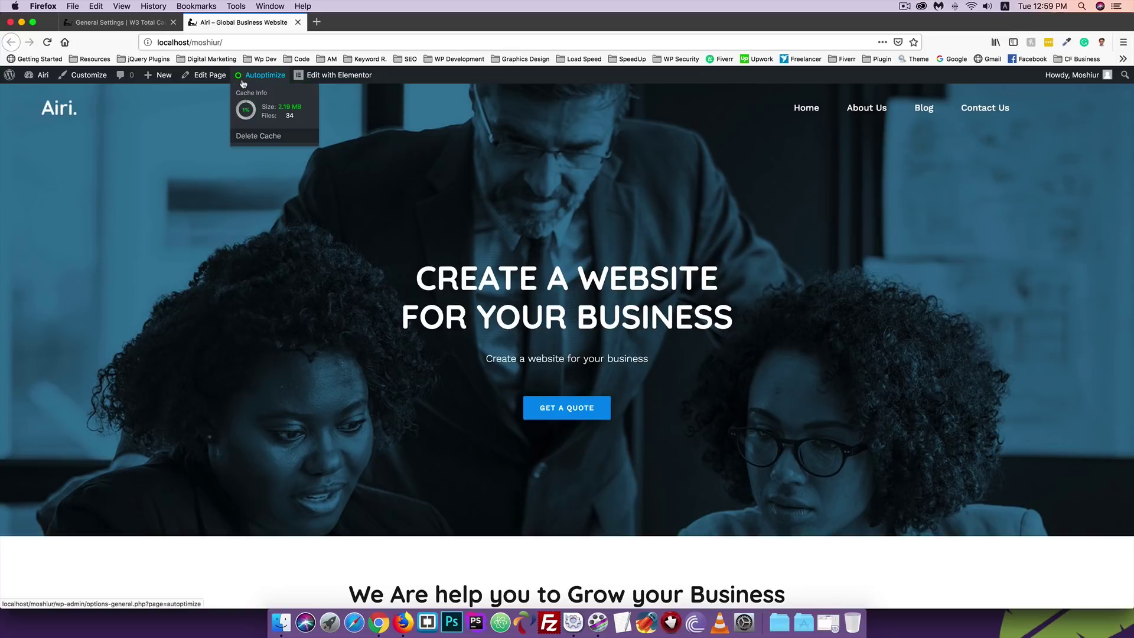
pyautogui.click(118, 22)
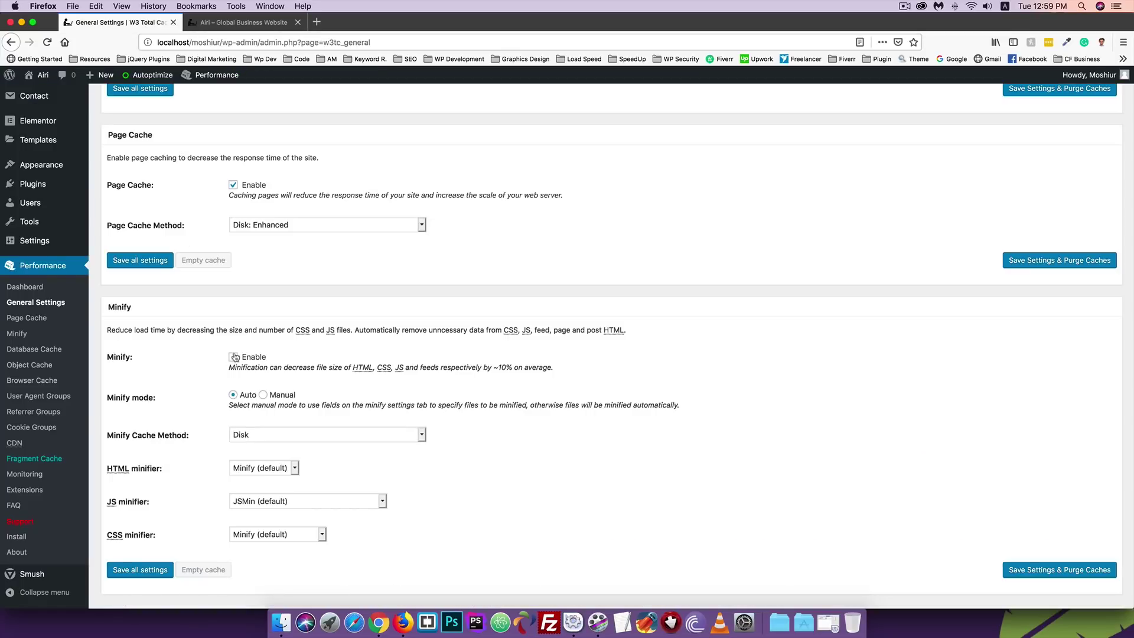
pyautogui.click(236, 23)
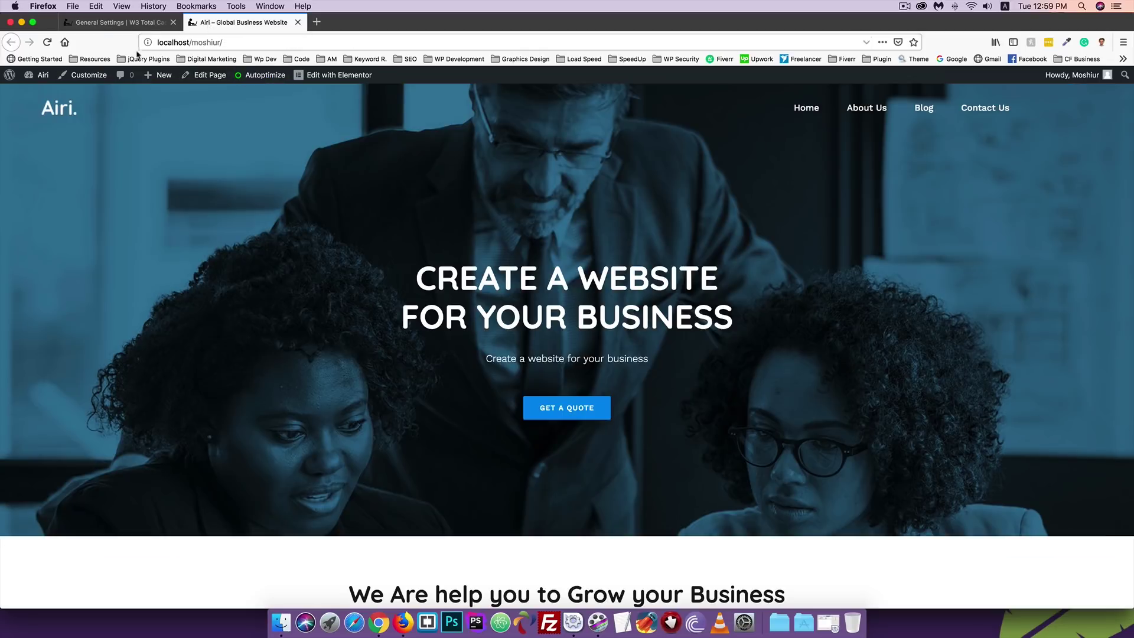
pyautogui.click(141, 24)
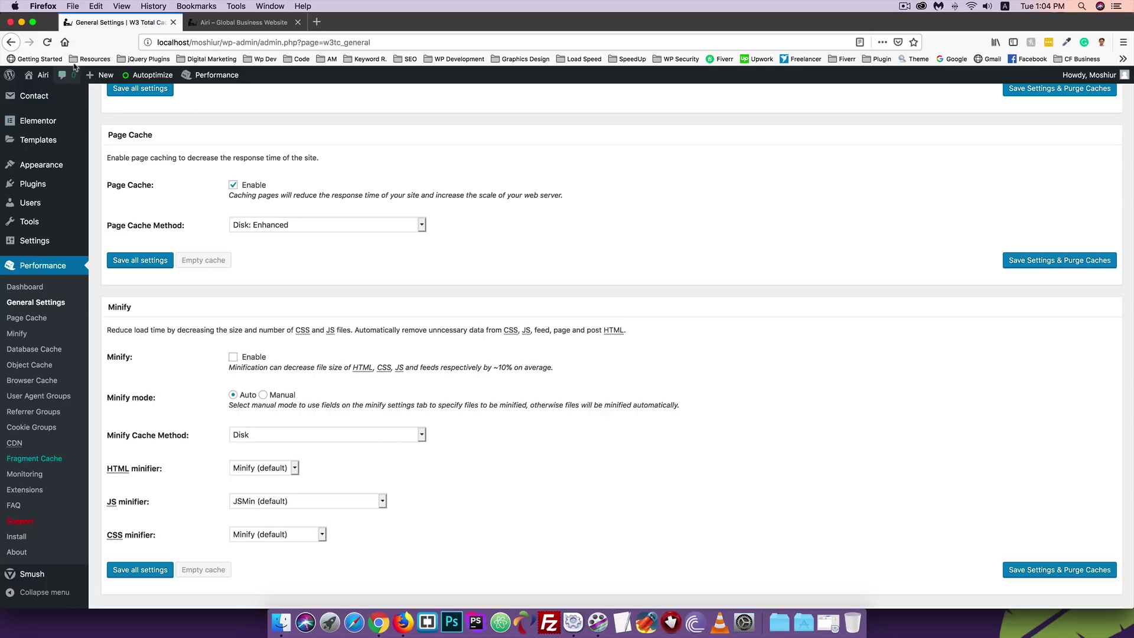
# Step: Examine the Opcode Cache choices and the Validate timestamps option in W3 Total Cache's general settings
pyautogui.scroll(-5, 215, 236)
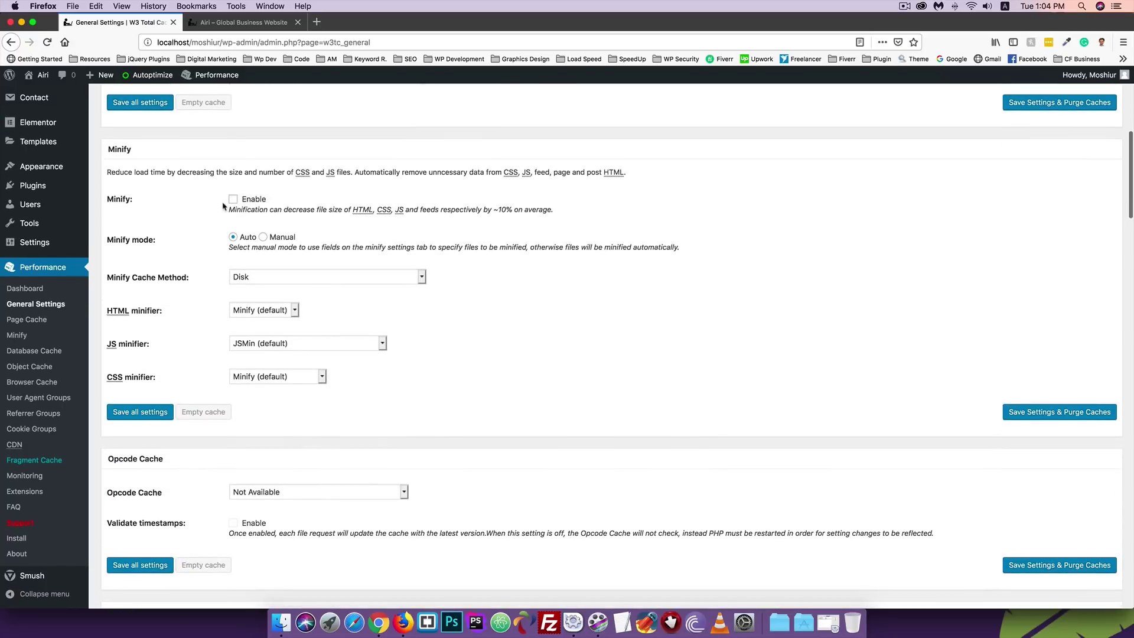
pyautogui.scroll(-6, 204, 207)
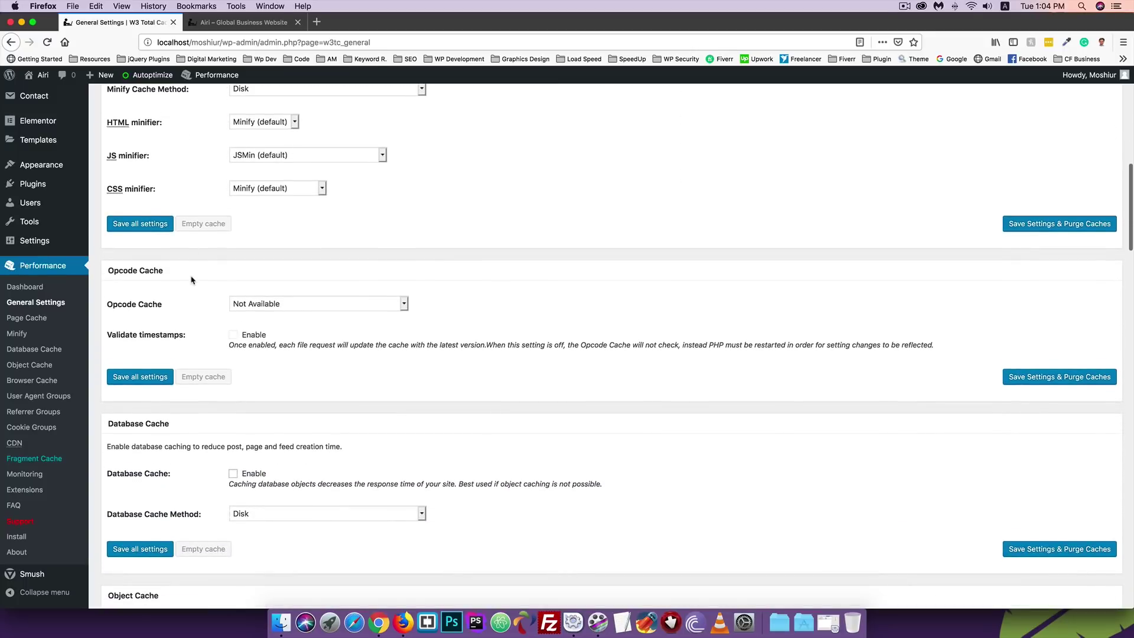
pyautogui.scroll(-2, 194, 282)
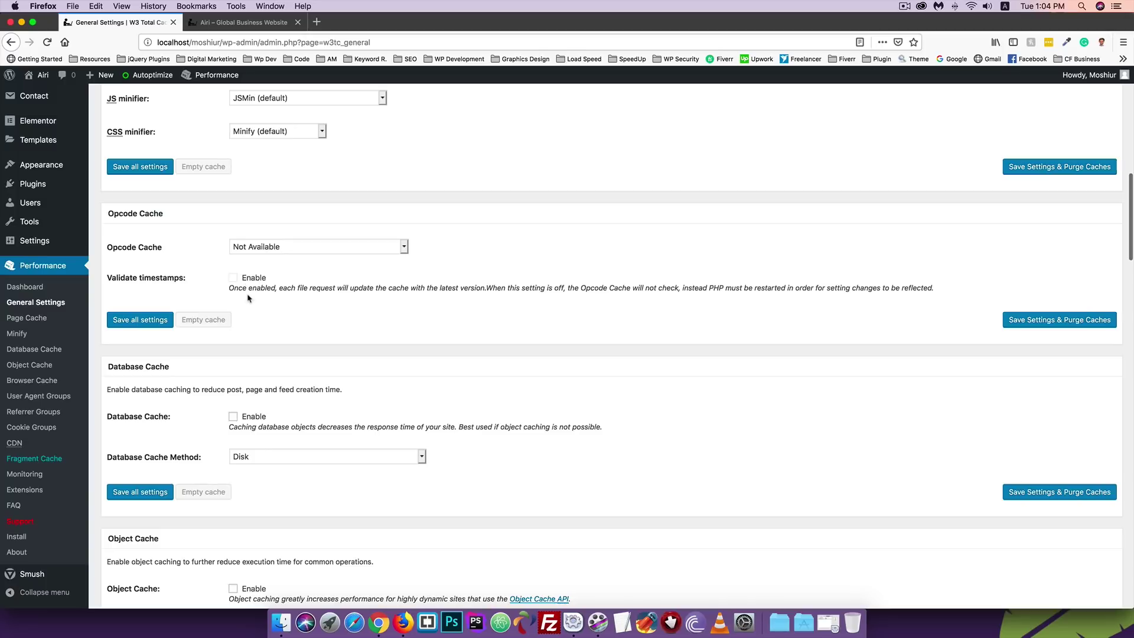
pyautogui.click(252, 252)
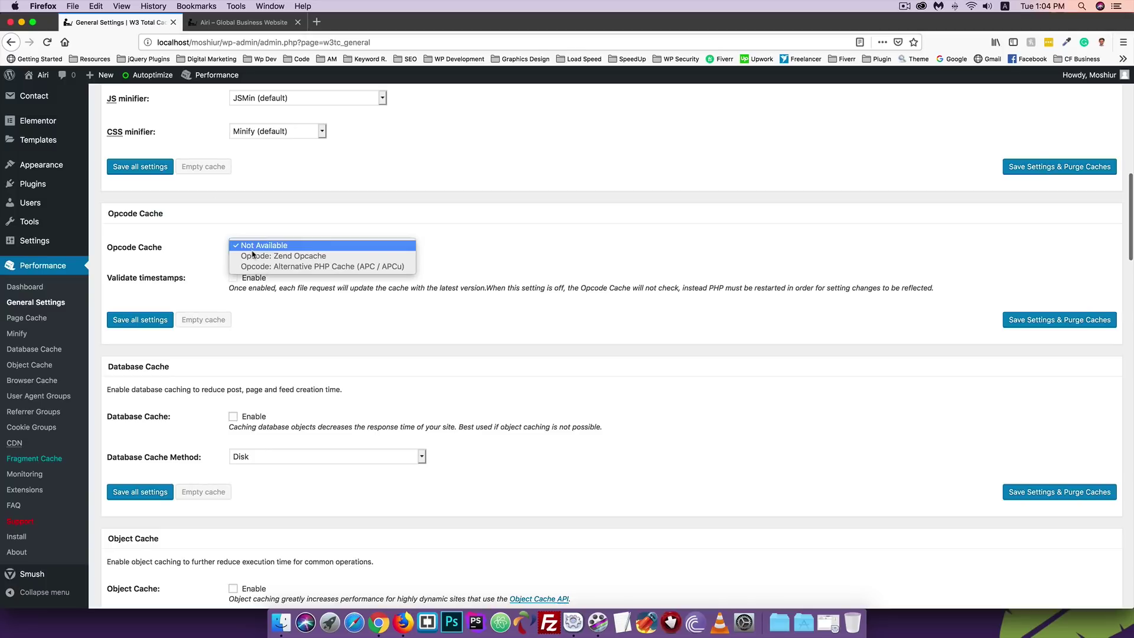
pyautogui.click(237, 249)
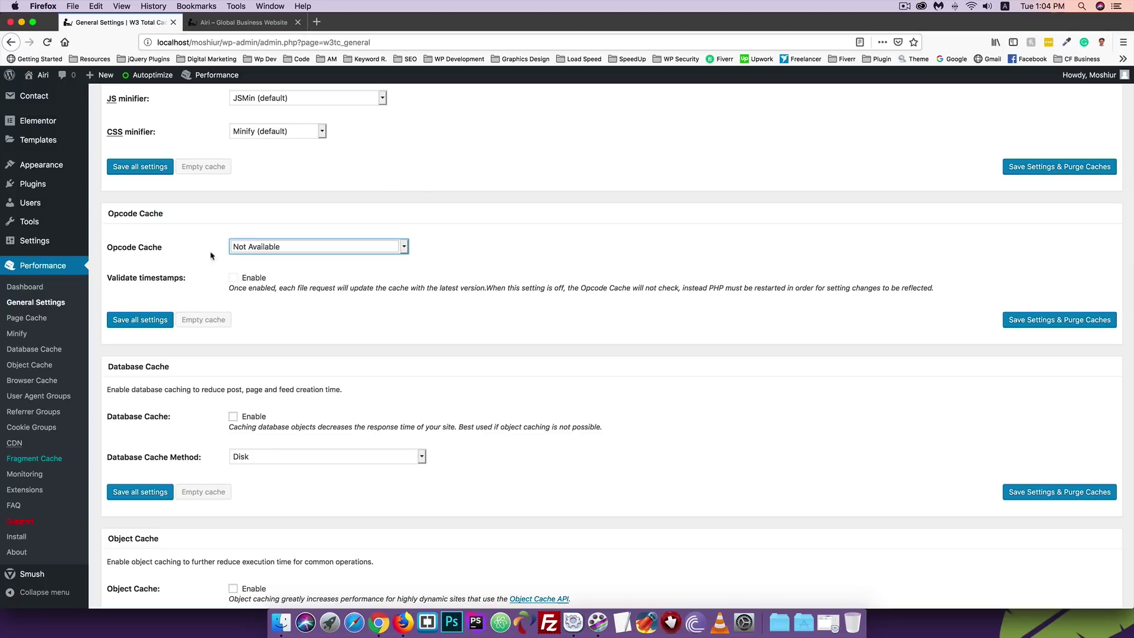
pyautogui.click(252, 252)
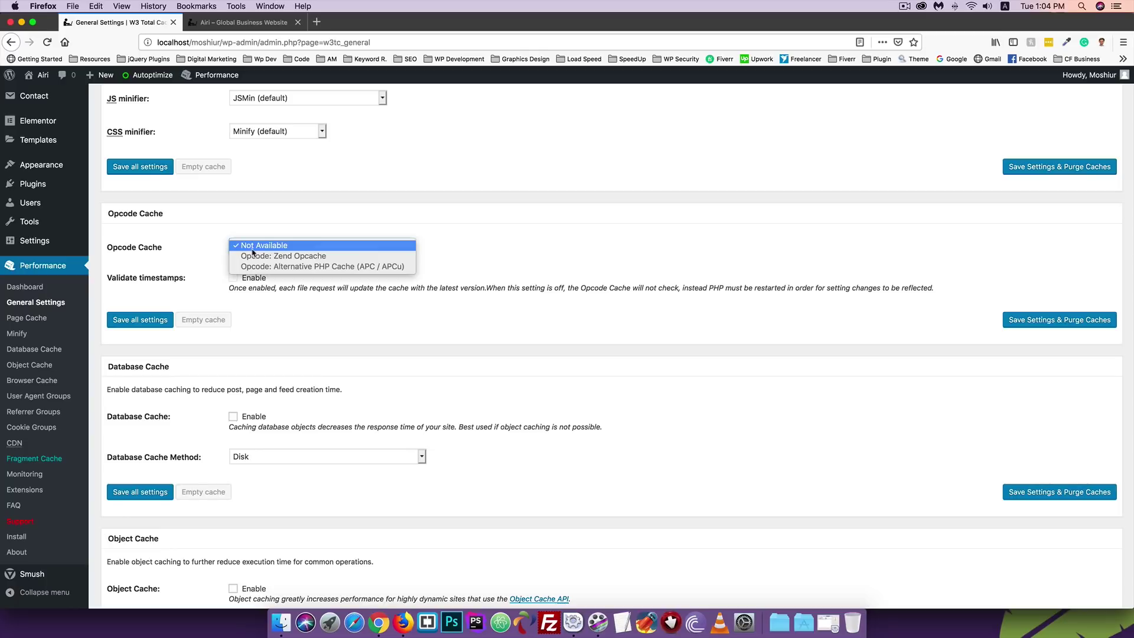
pyautogui.click(210, 250)
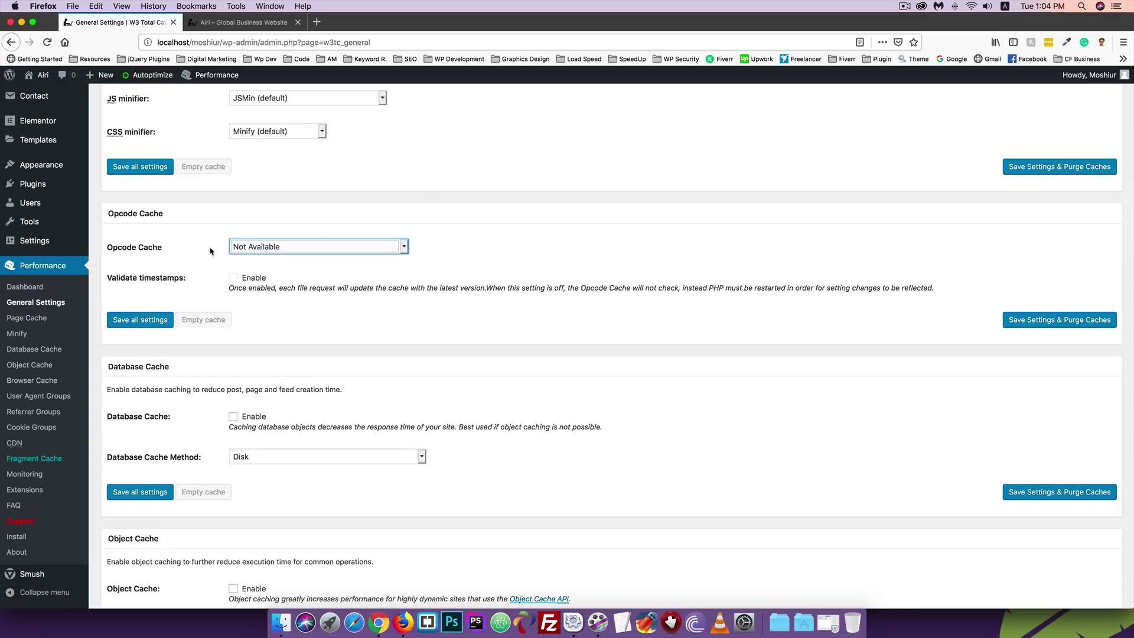
pyautogui.click(214, 252)
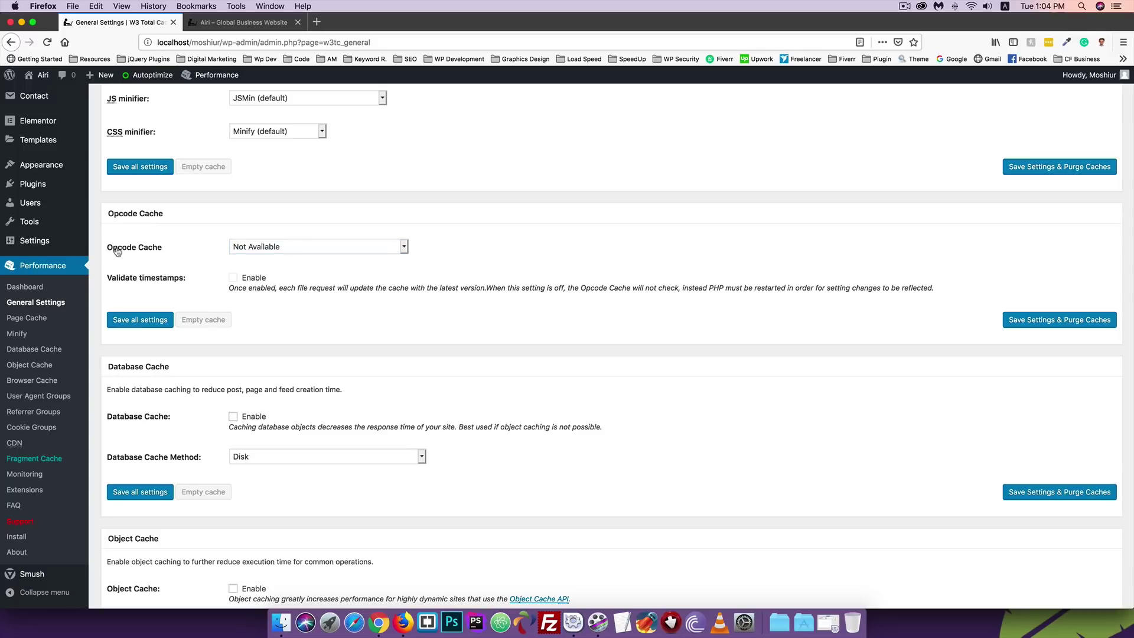
pyautogui.click(250, 248)
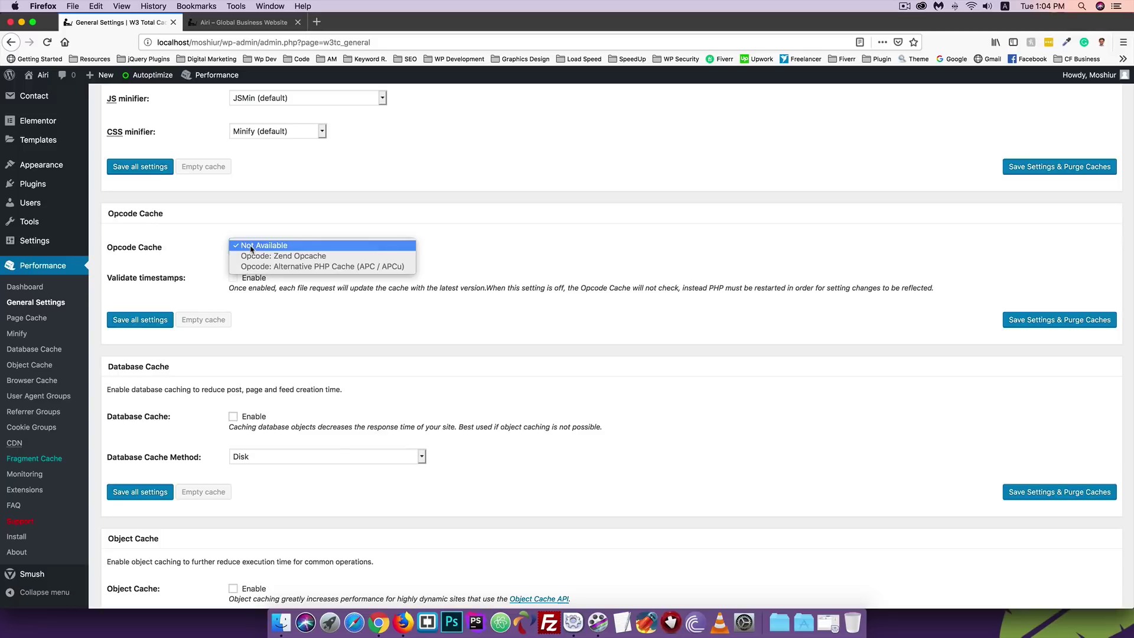
pyautogui.click(208, 250)
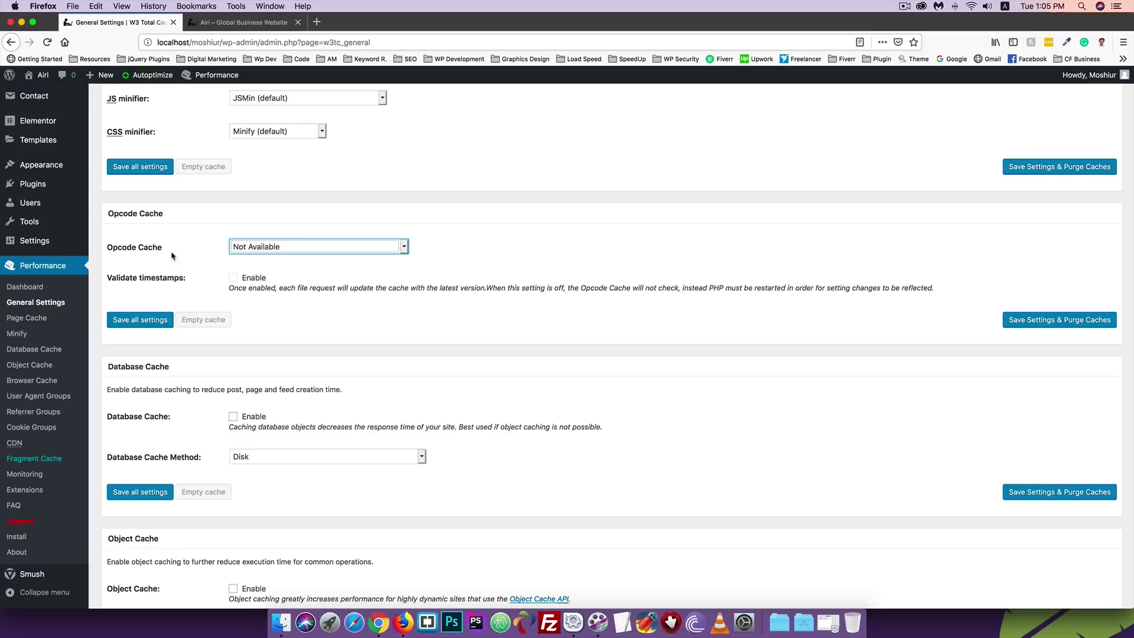
pyautogui.click(234, 277)
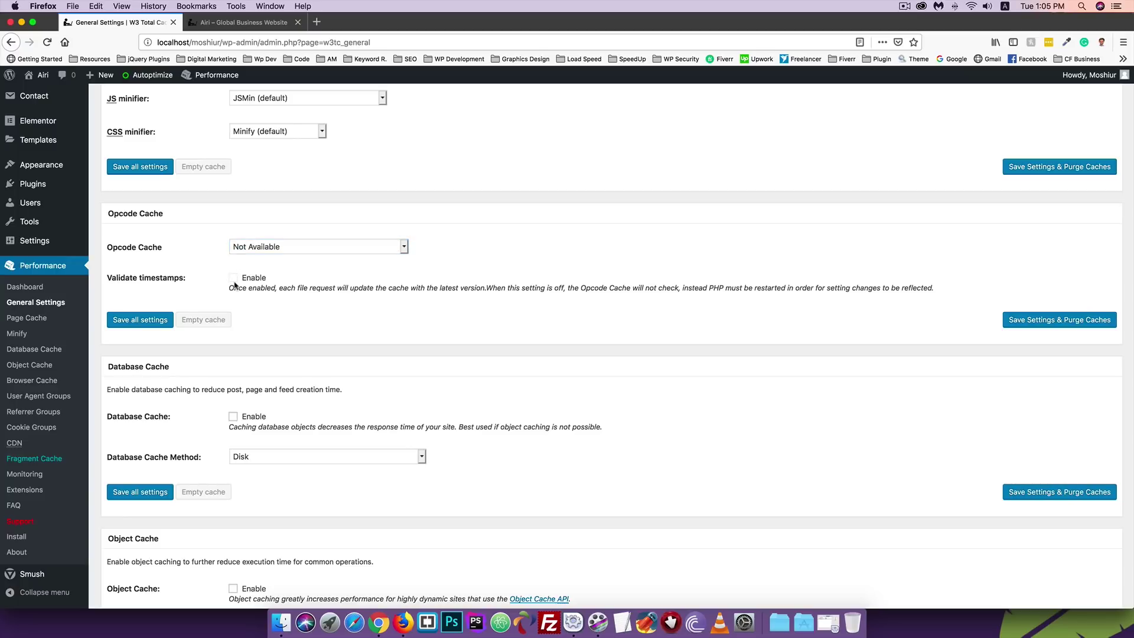
pyautogui.scroll(-1, 247, 279)
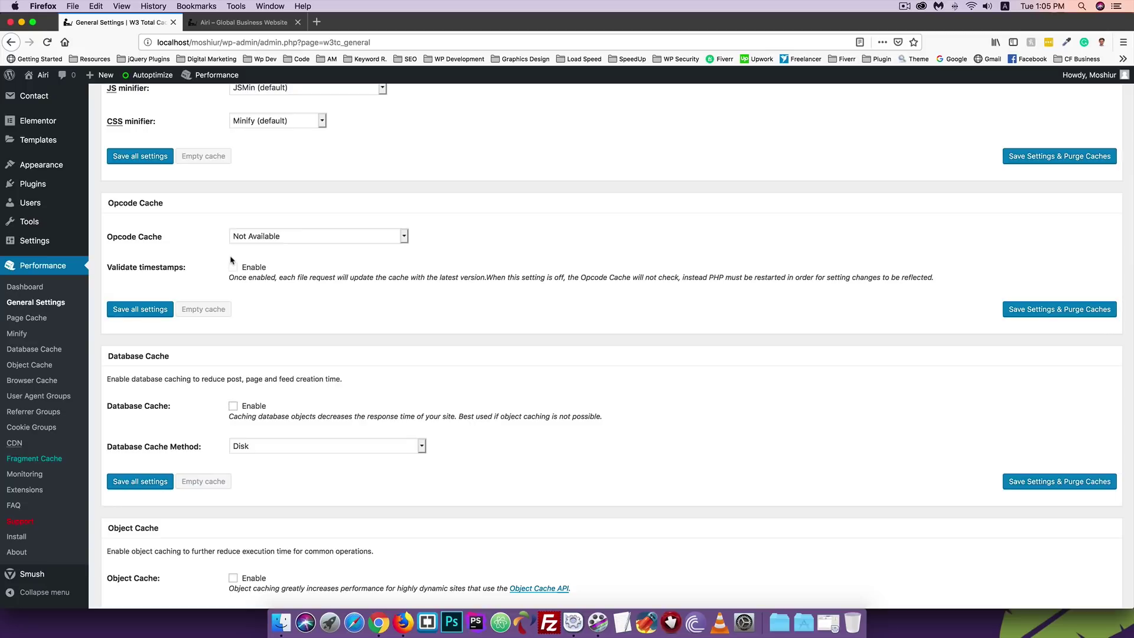
# Step: Enable Database Cache and Object Cache in W3 Total Cache's general settings
pyautogui.scroll(-5, 254, 265)
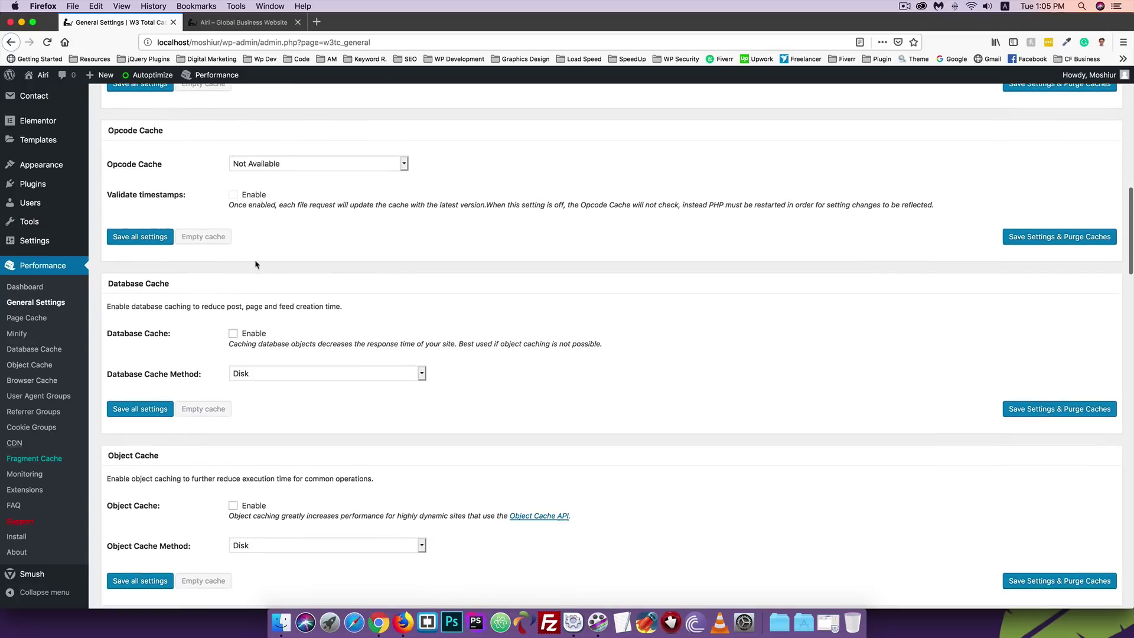
pyautogui.scroll(-2, 176, 337)
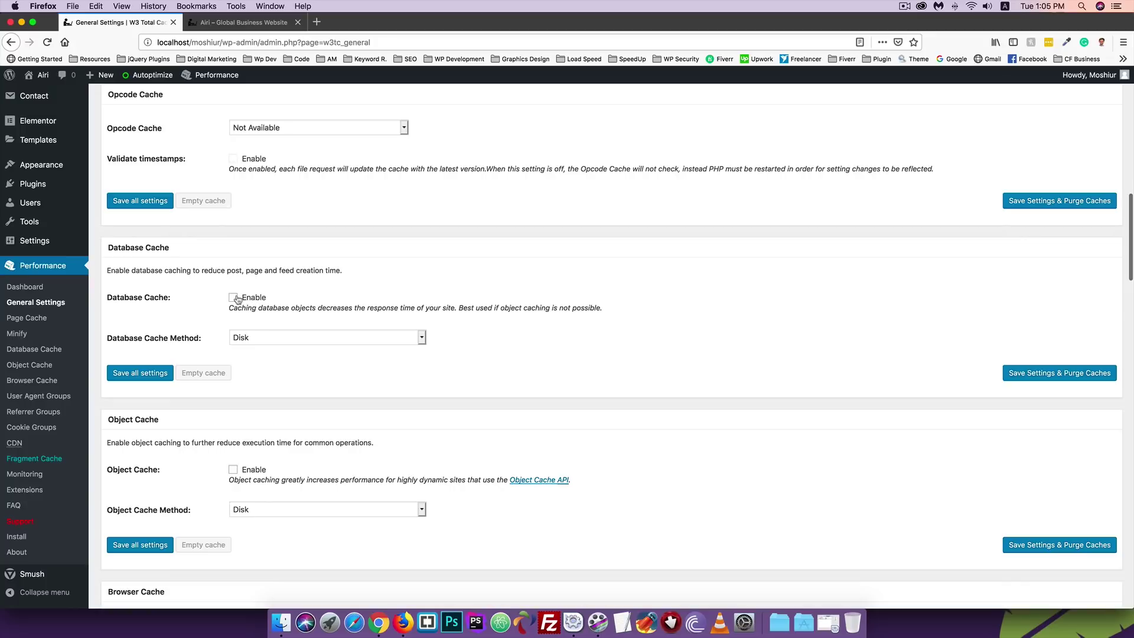
pyautogui.click(234, 297)
pyautogui.scroll(-5, 177, 378)
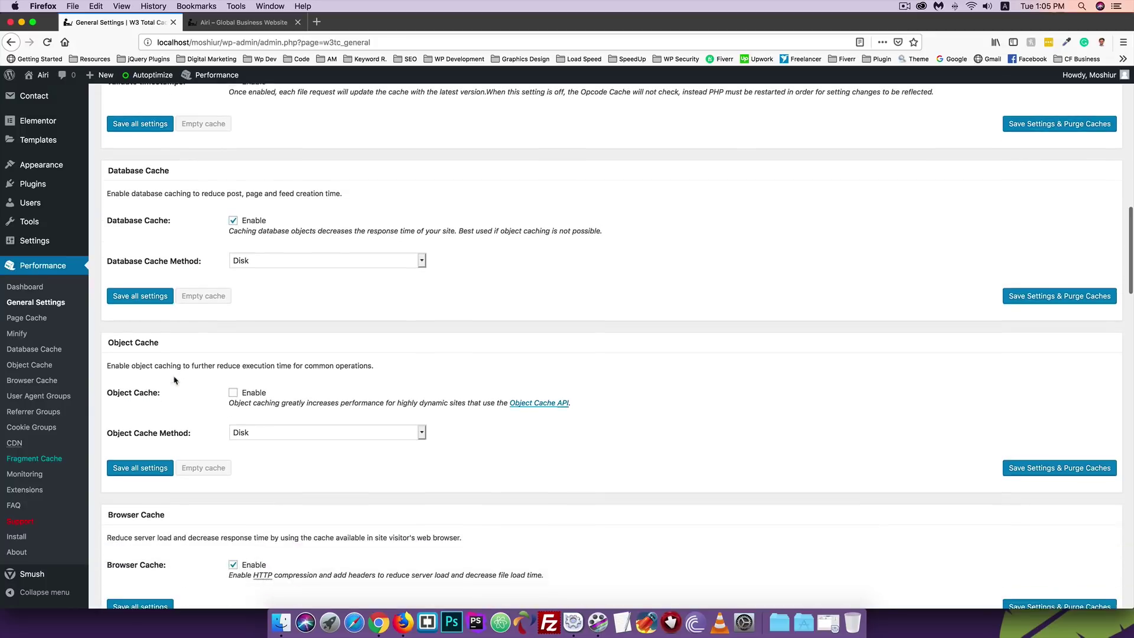
pyautogui.click(233, 393)
# Step: Review the Page, Minify, Opcode, Database, Object and Browser Cache sections of the general settings
pyautogui.scroll(7, 277, 387)
pyautogui.scroll(3, 280, 385)
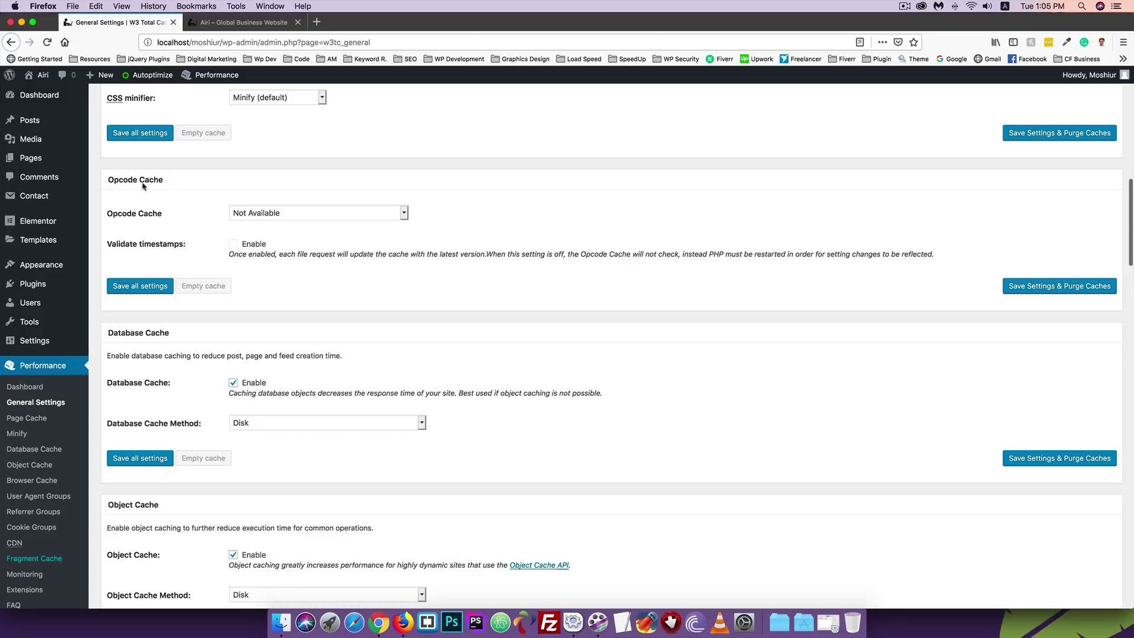
pyautogui.click(259, 215)
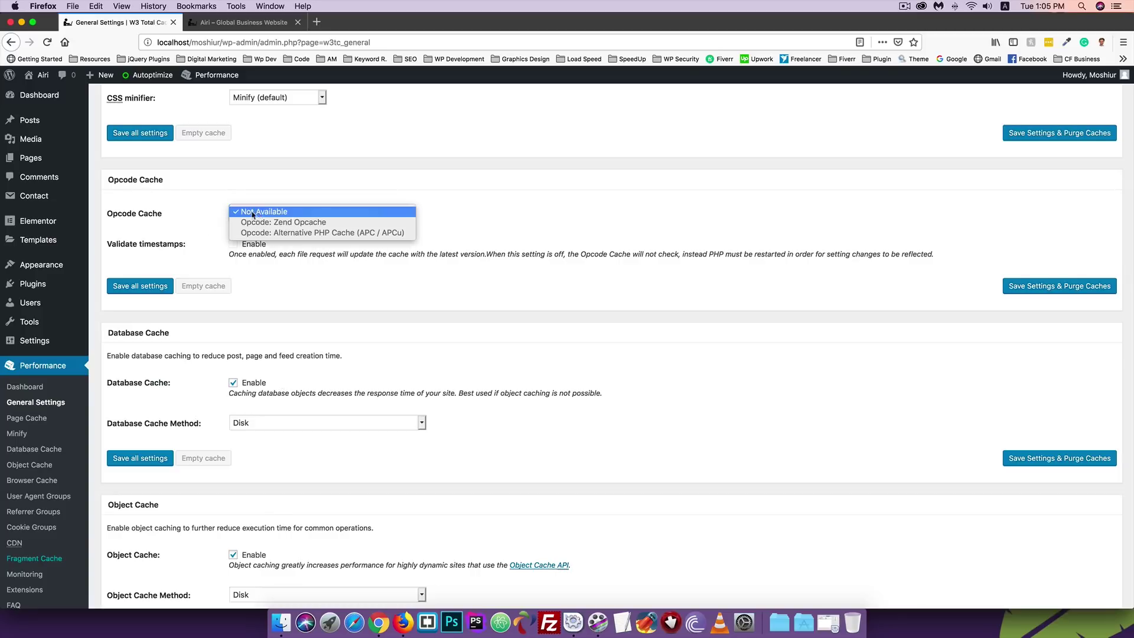
pyautogui.click(206, 216)
pyautogui.scroll(-1, 202, 219)
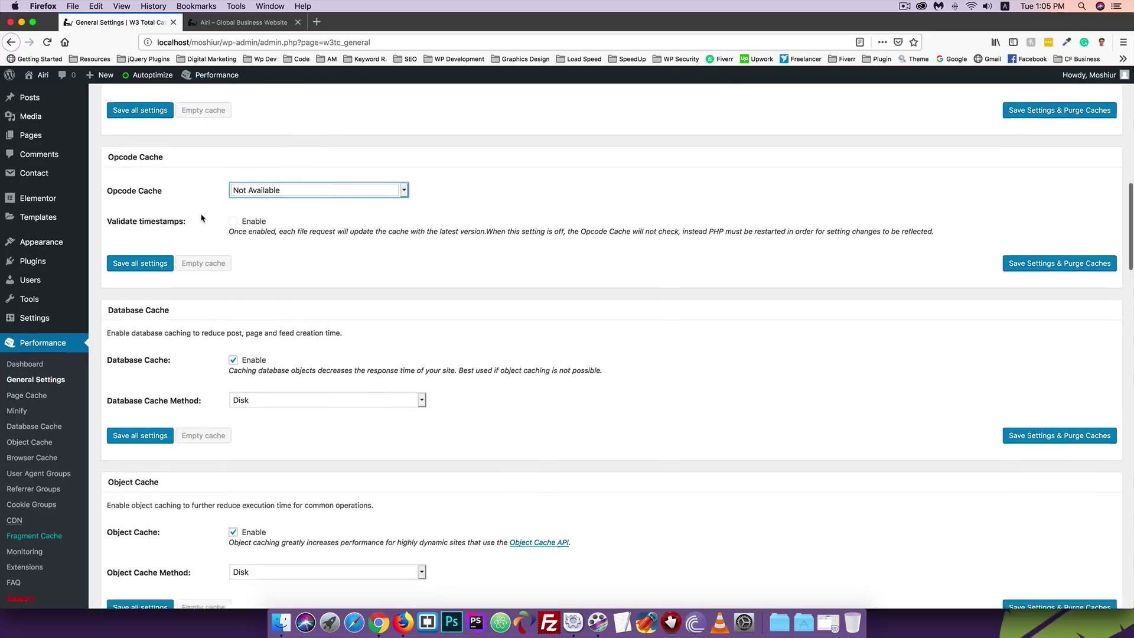
pyautogui.scroll(-1, 201, 218)
pyautogui.scroll(5, 201, 219)
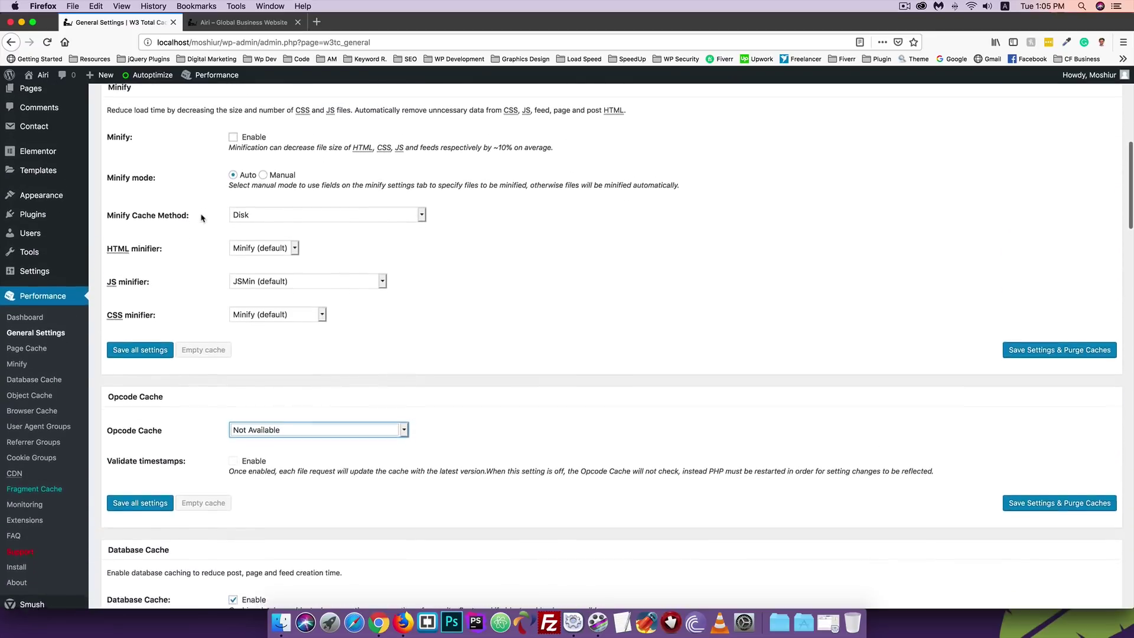
pyautogui.scroll(5, 202, 218)
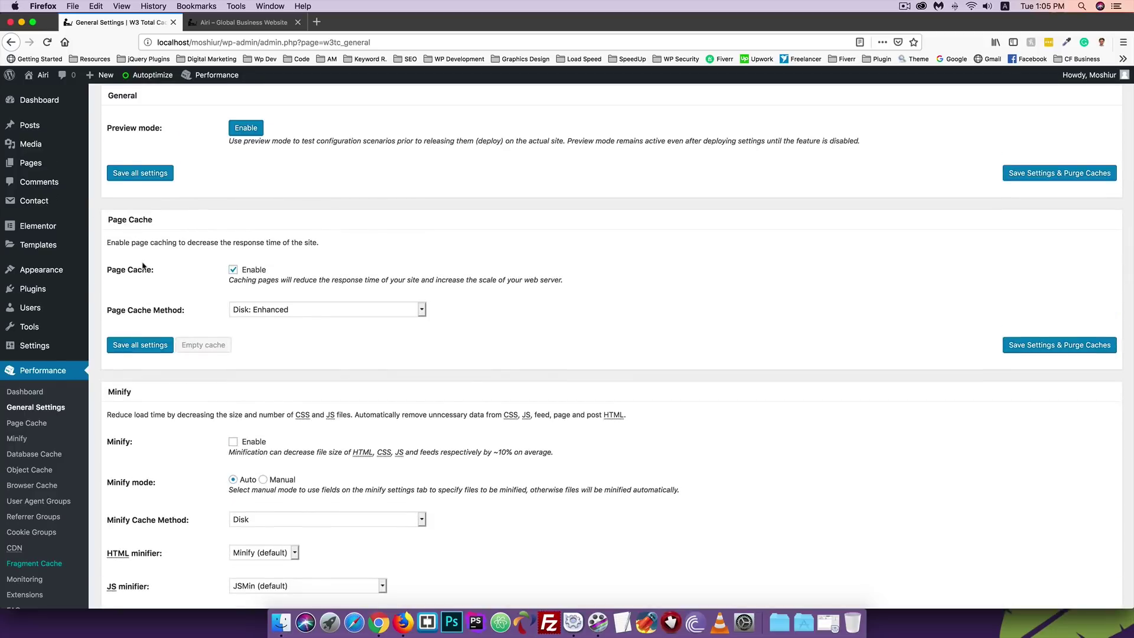
pyautogui.scroll(-9, 143, 266)
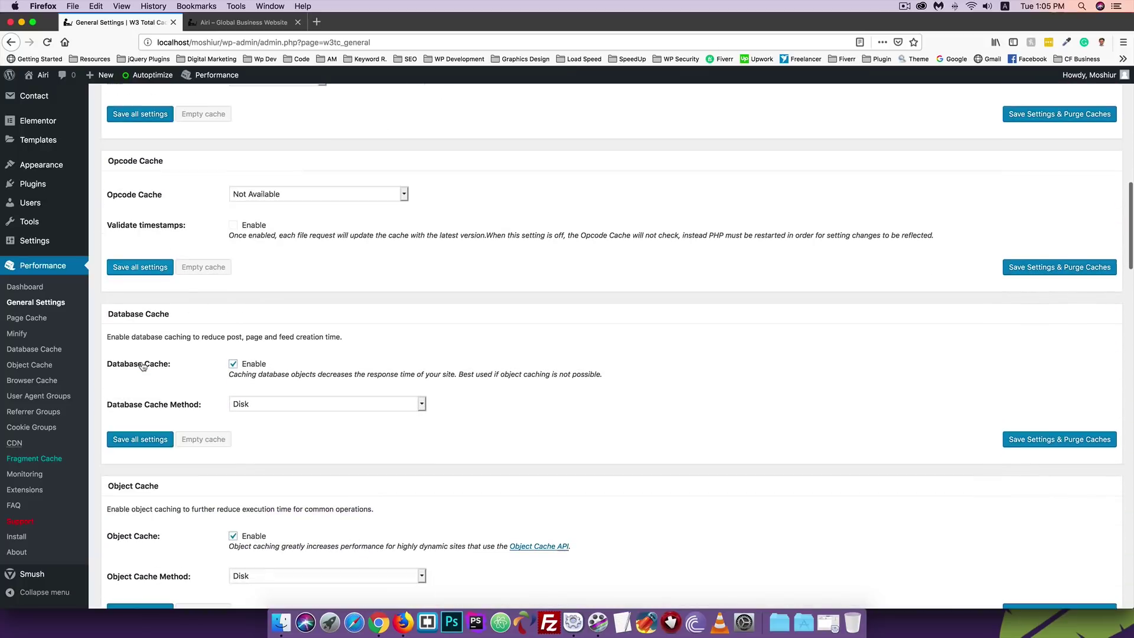
pyautogui.scroll(-2, 142, 367)
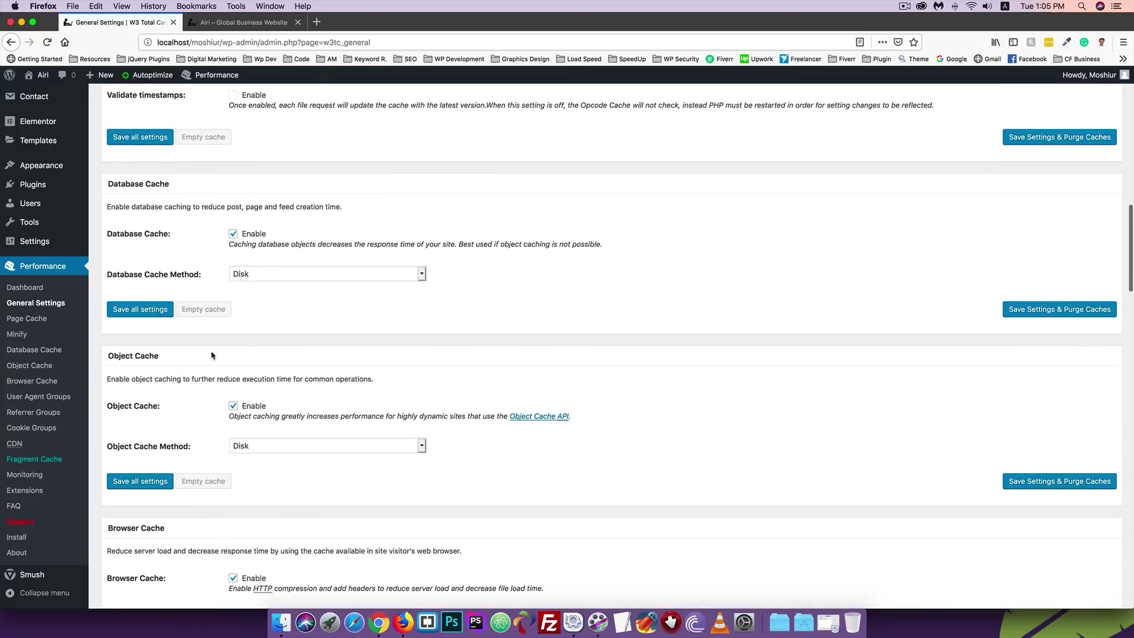
pyautogui.scroll(-2, 193, 378)
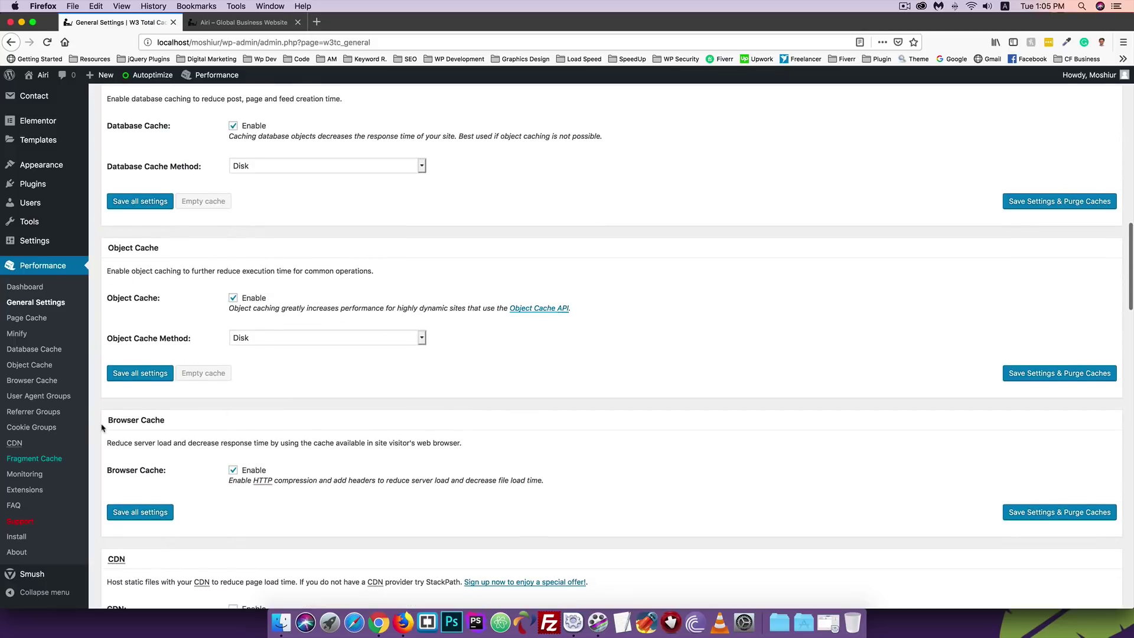
pyautogui.scroll(-1, 103, 432)
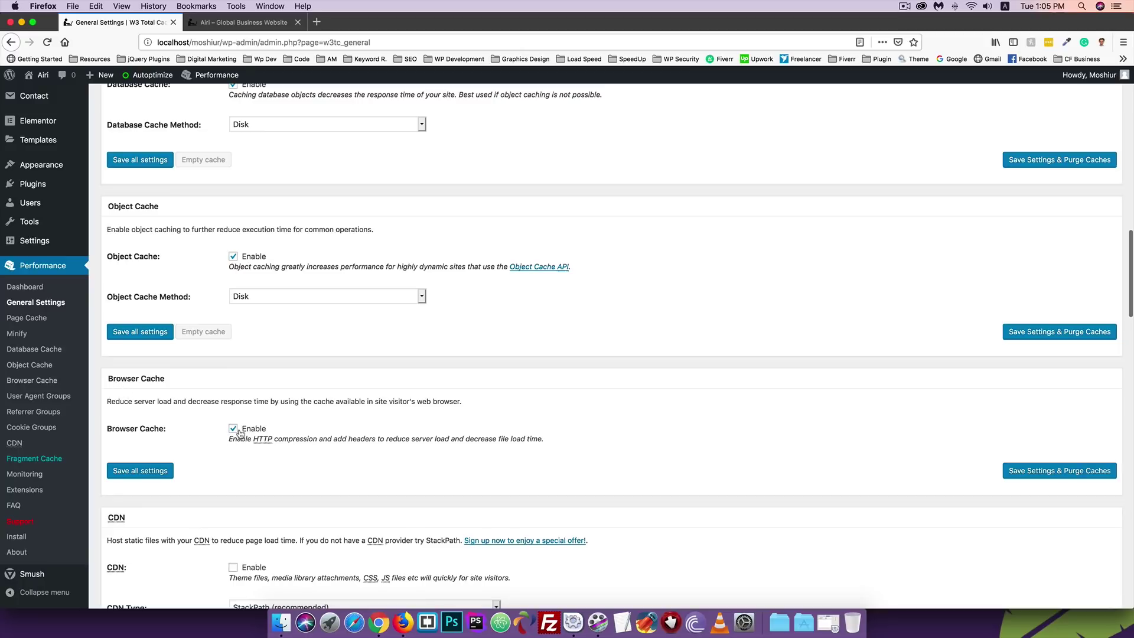
# Step: Save all W3 Total Cache settings and hide the wp-content permissions notice
pyautogui.click(137, 471)
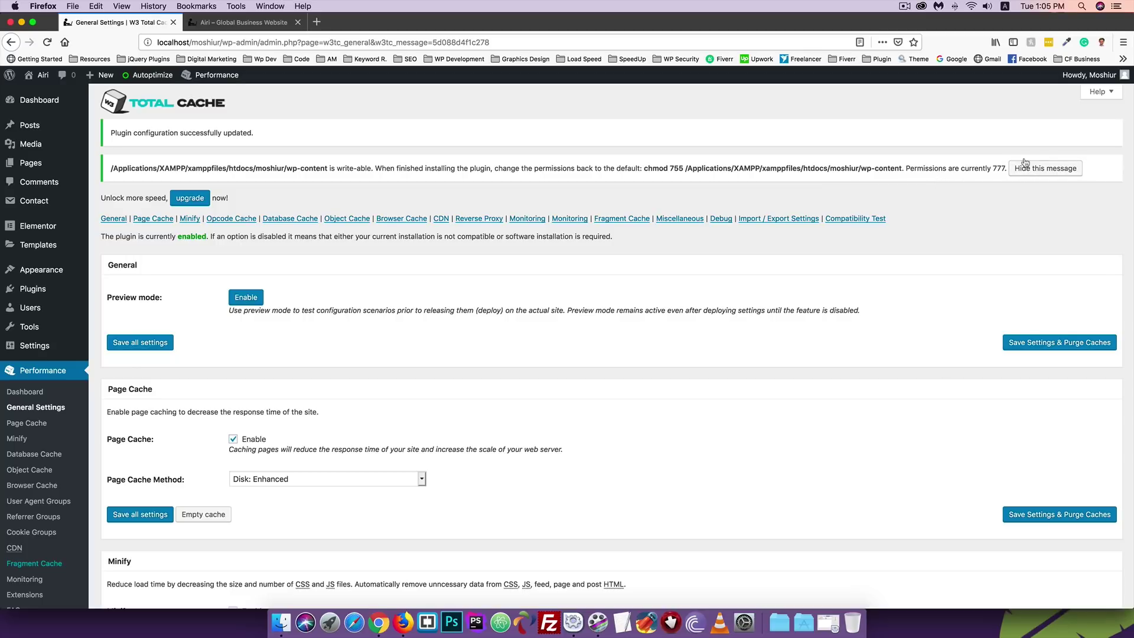
pyautogui.click(1038, 171)
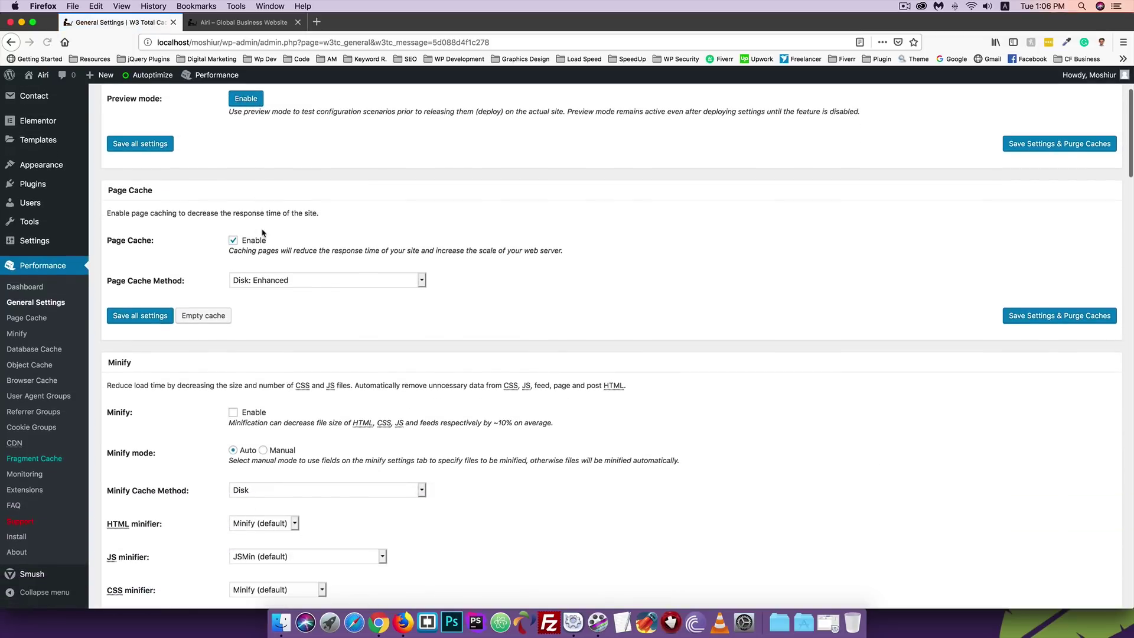
pyautogui.scroll(-3, 316, 297)
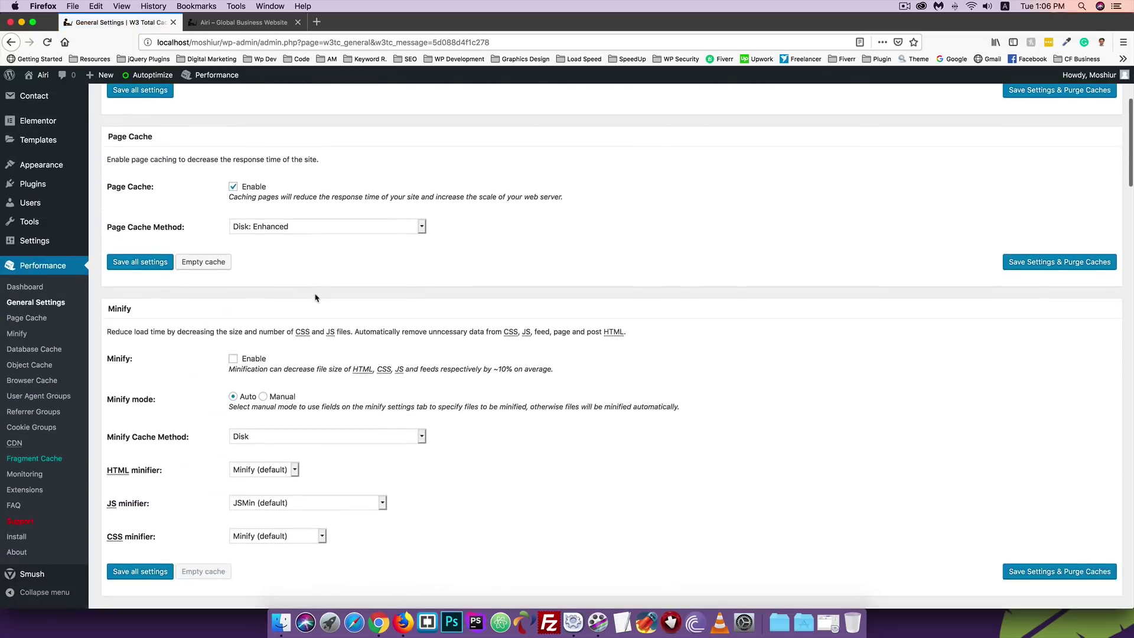
pyautogui.scroll(3, 316, 297)
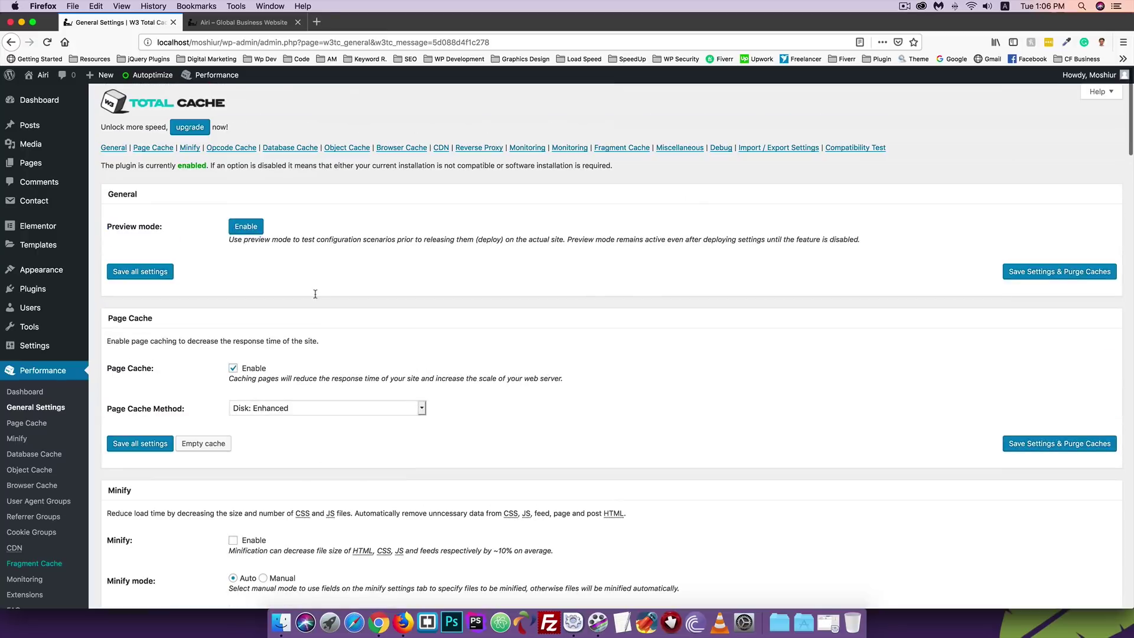
# Step: Go to the installed plugins list, open the site's homepage in a new tab and load its About Us page
pyautogui.click(33, 289)
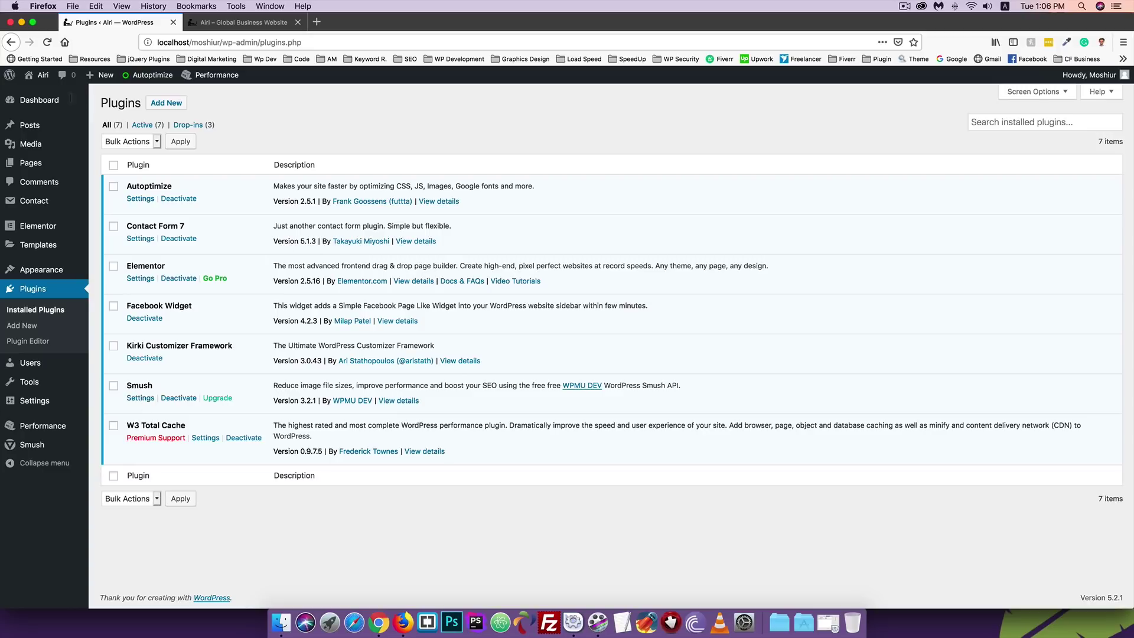
pyautogui.rightClick(35, 88)
pyautogui.click(50, 95)
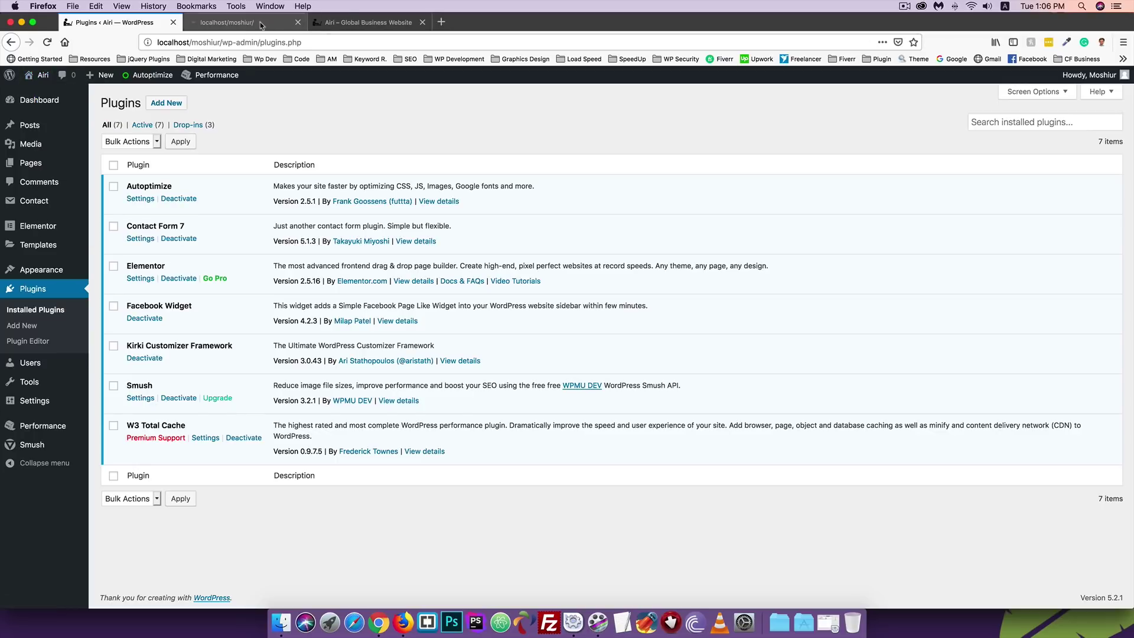
pyautogui.click(239, 25)
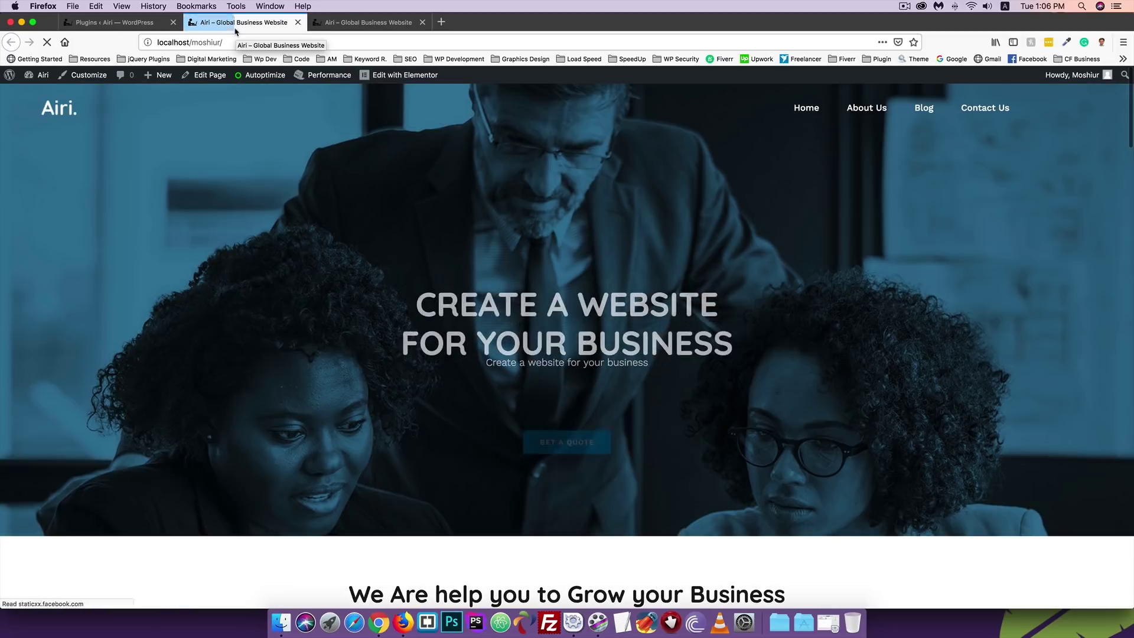
pyautogui.click(869, 112)
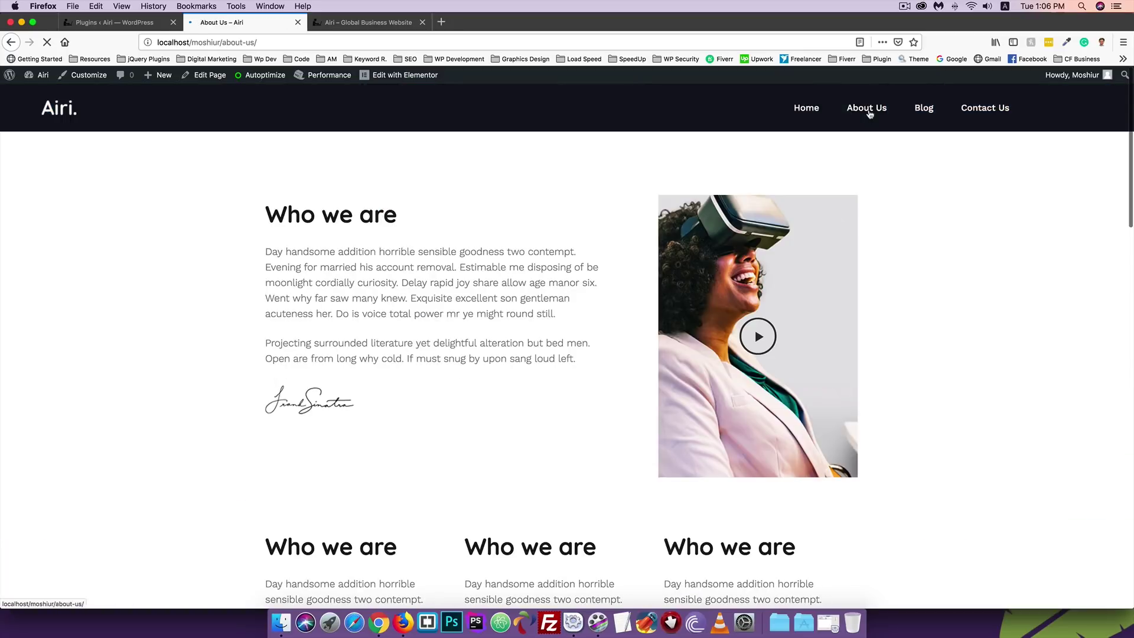
# Step: Switch to Chrome and load the site's About Us page and homepage to test them with caching enabled
pyautogui.click(379, 622)
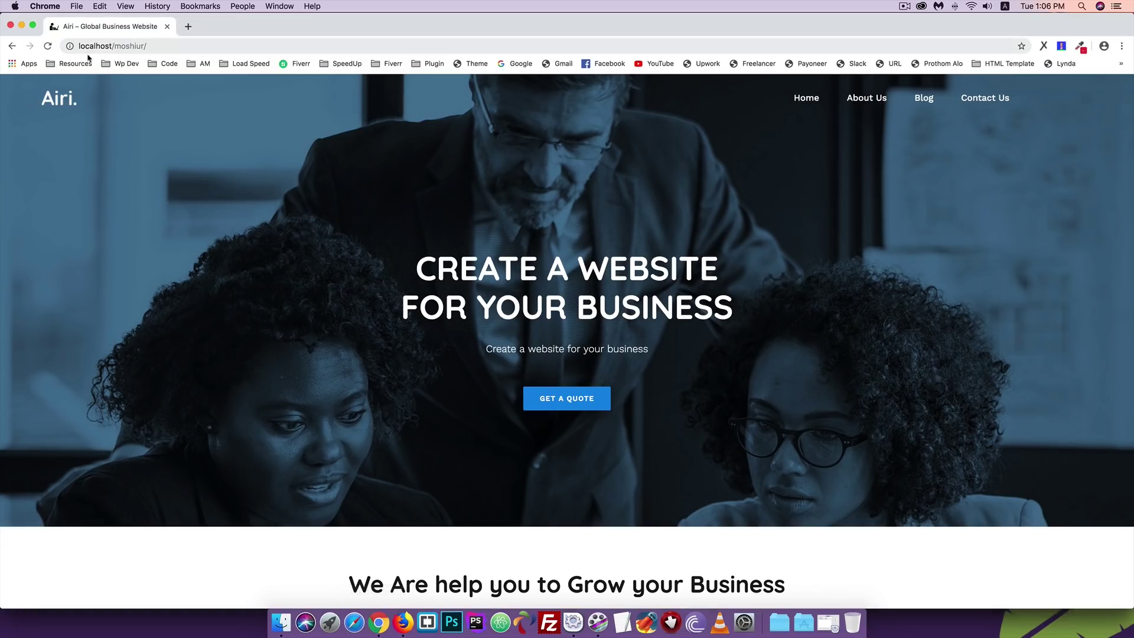
pyautogui.click(876, 102)
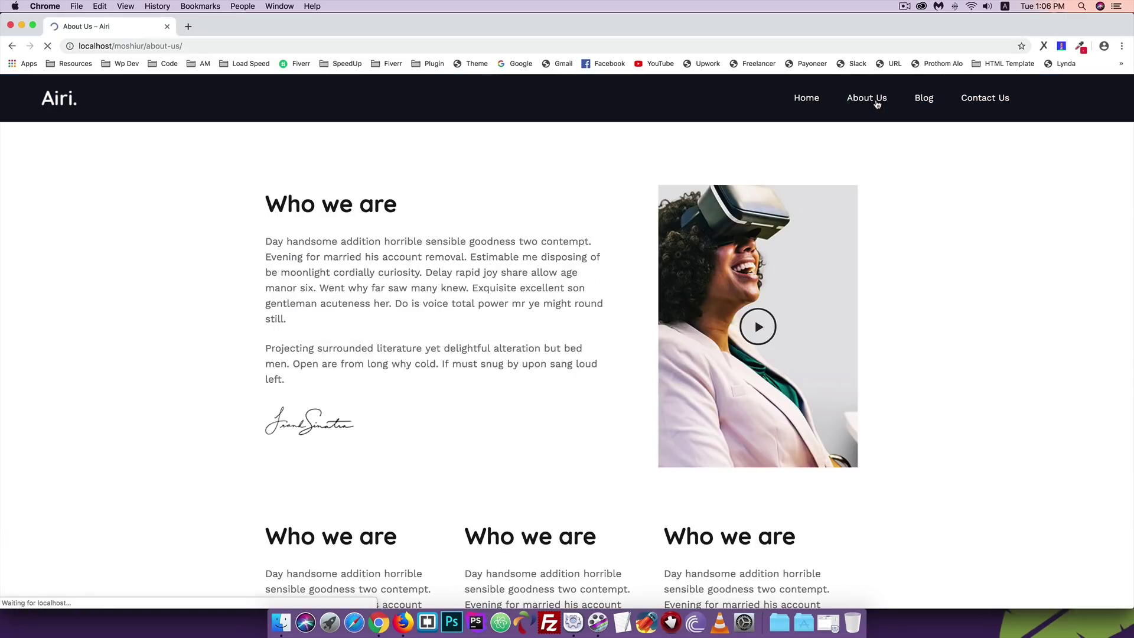
pyautogui.click(810, 101)
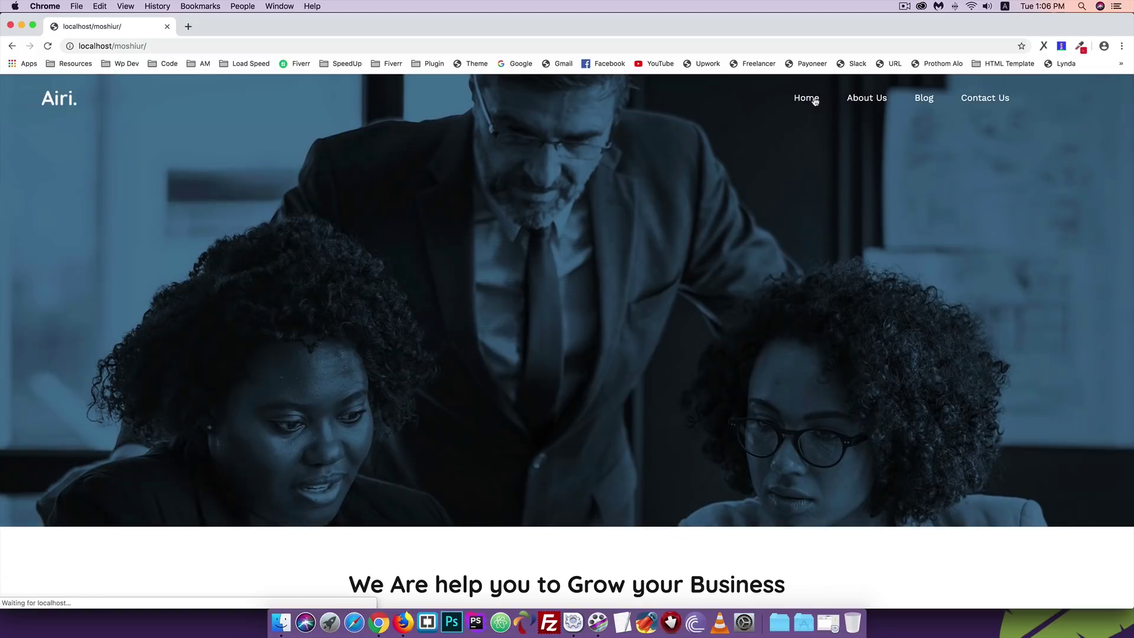
# Step: Load the site's Blog page, Contact Us page and homepage to test them with caching enabled
pyautogui.click(923, 100)
pyautogui.click(994, 99)
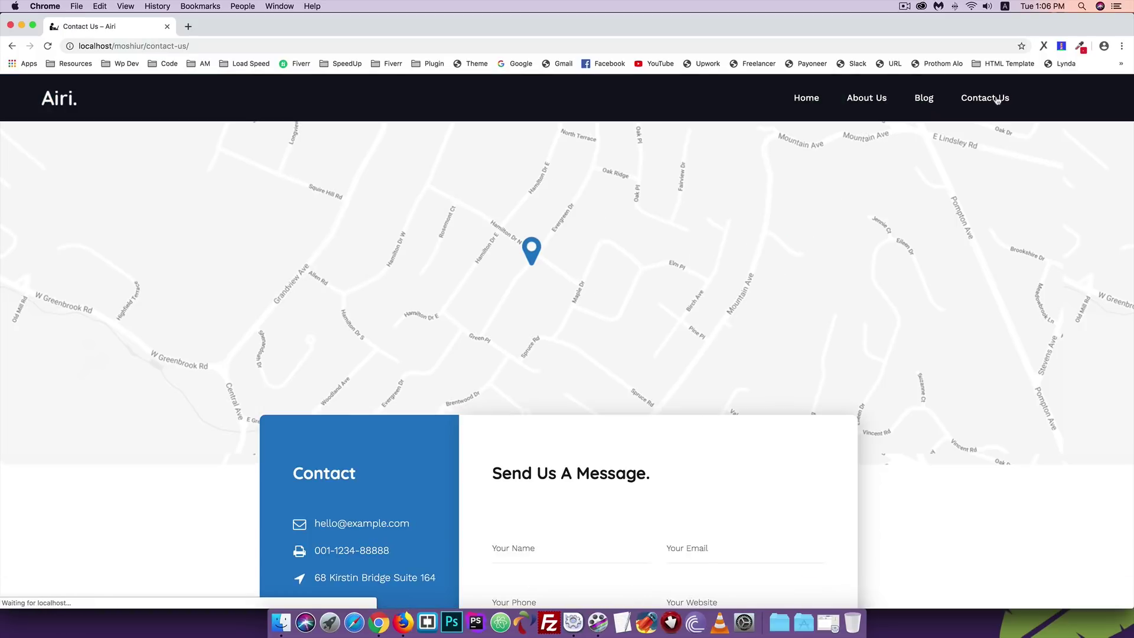
pyautogui.click(798, 98)
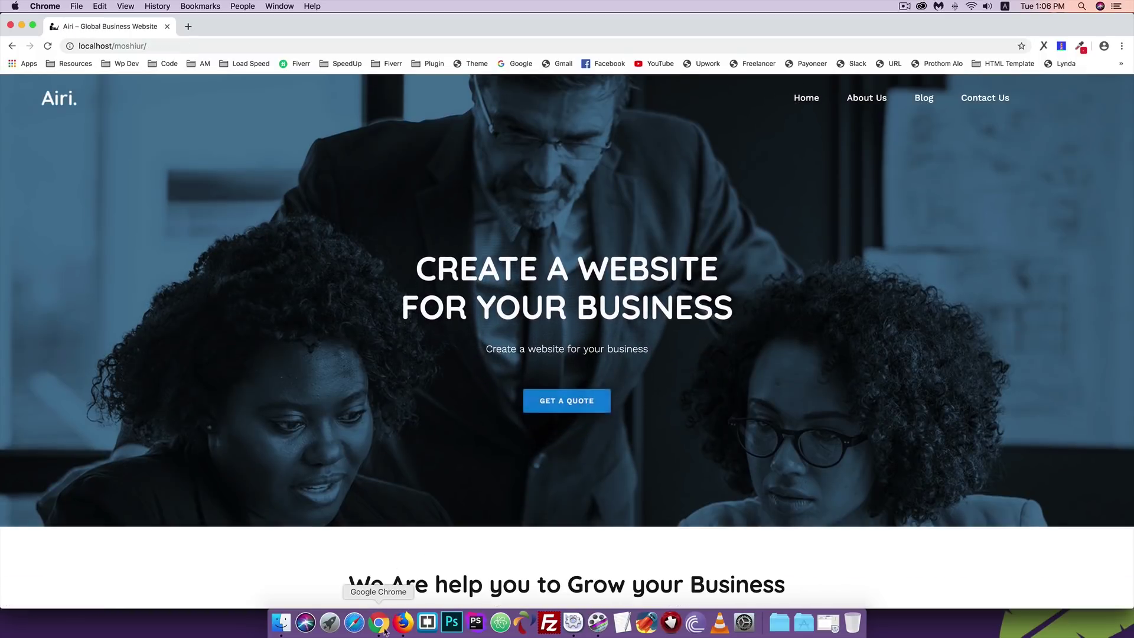
# Step: Switch to Firefox, return to the installed plugins list and purge all W3 Total Cache caches
pyautogui.click(403, 622)
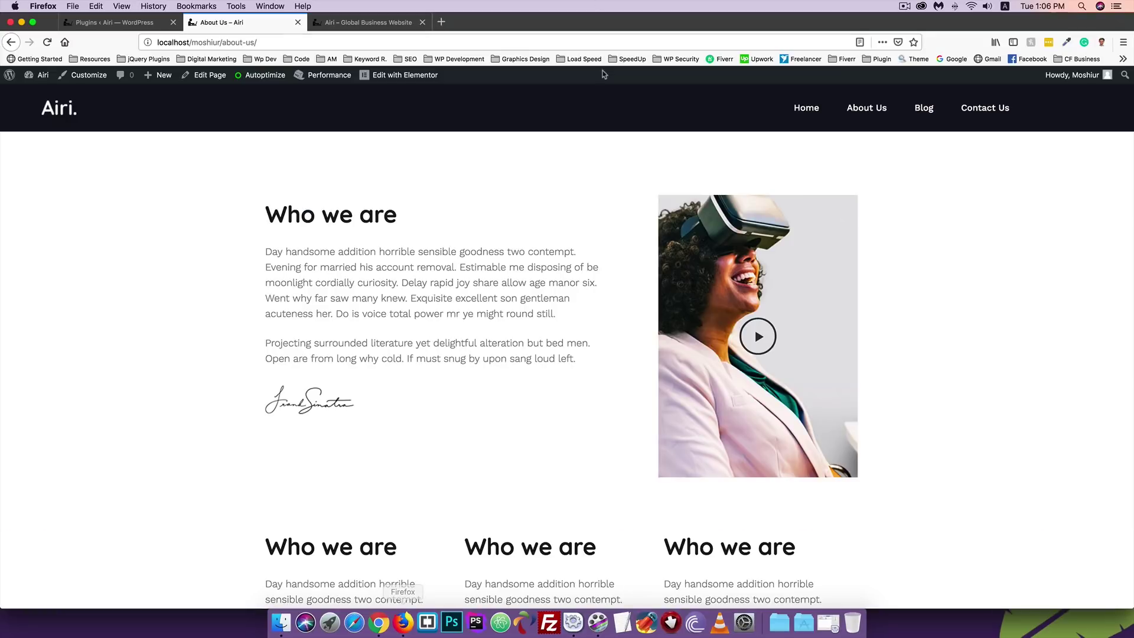
pyautogui.click(113, 26)
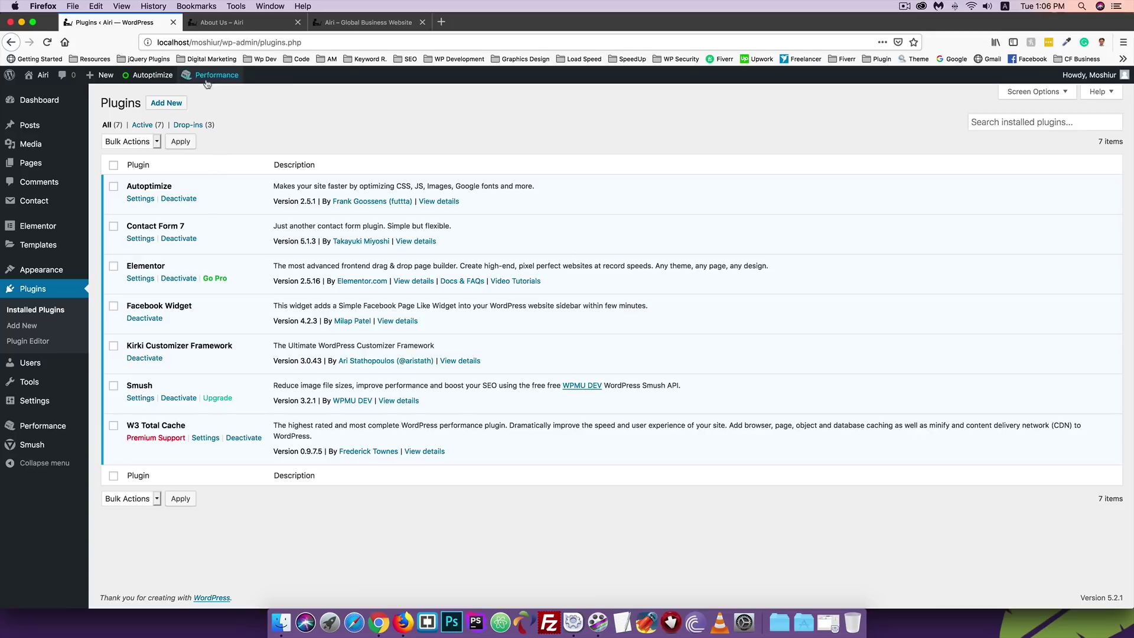
pyautogui.moveTo(215, 76)
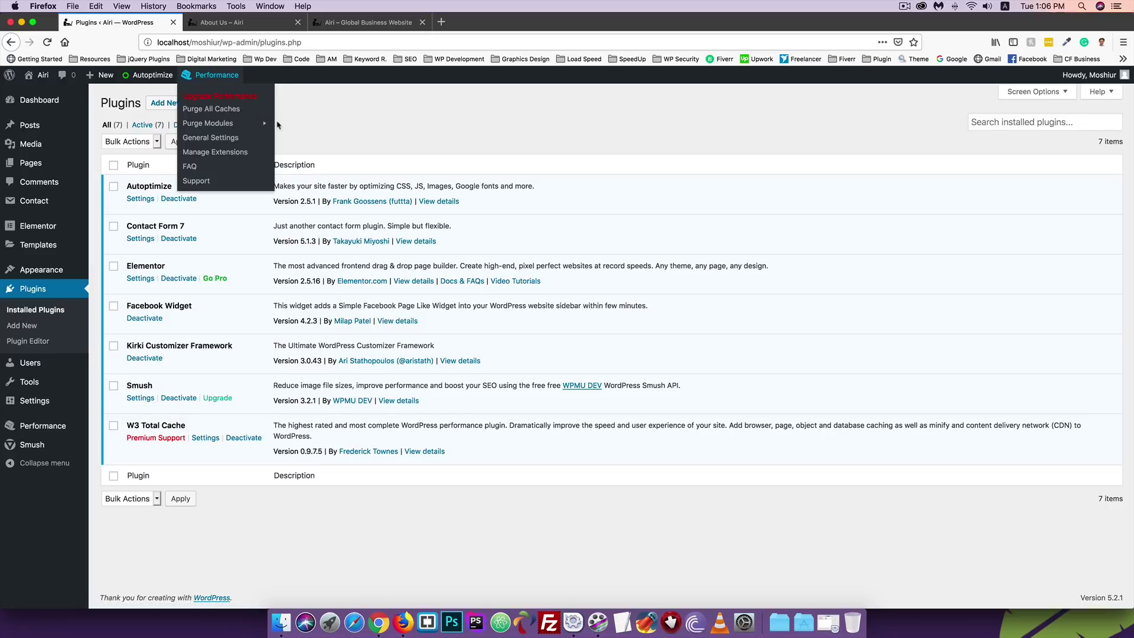
pyautogui.rightClick(27, 162)
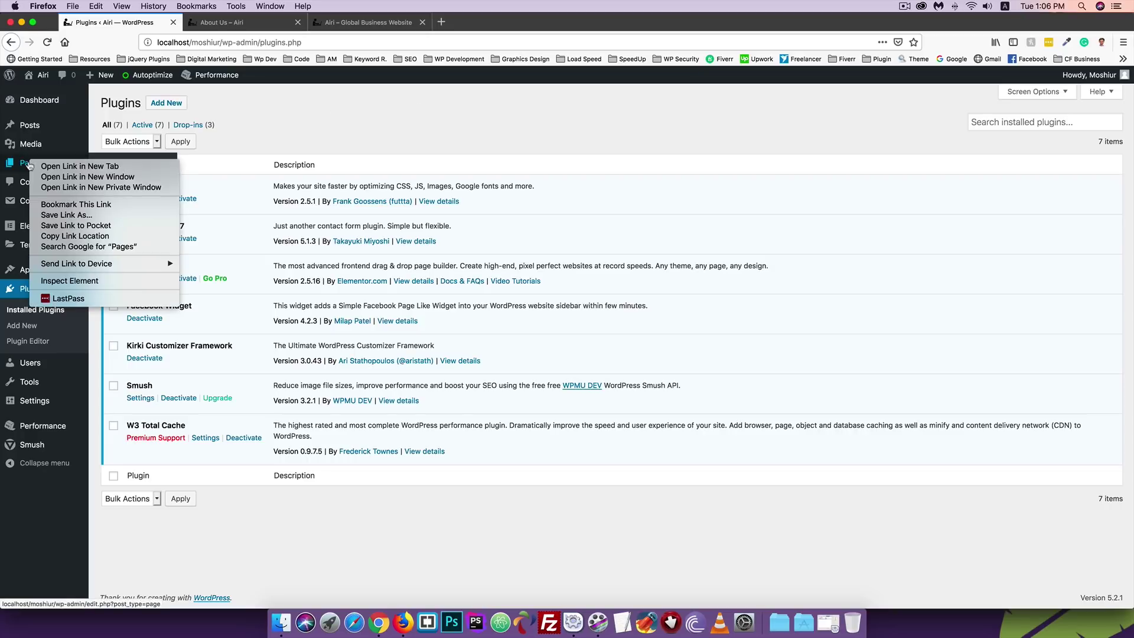
pyautogui.click(266, 122)
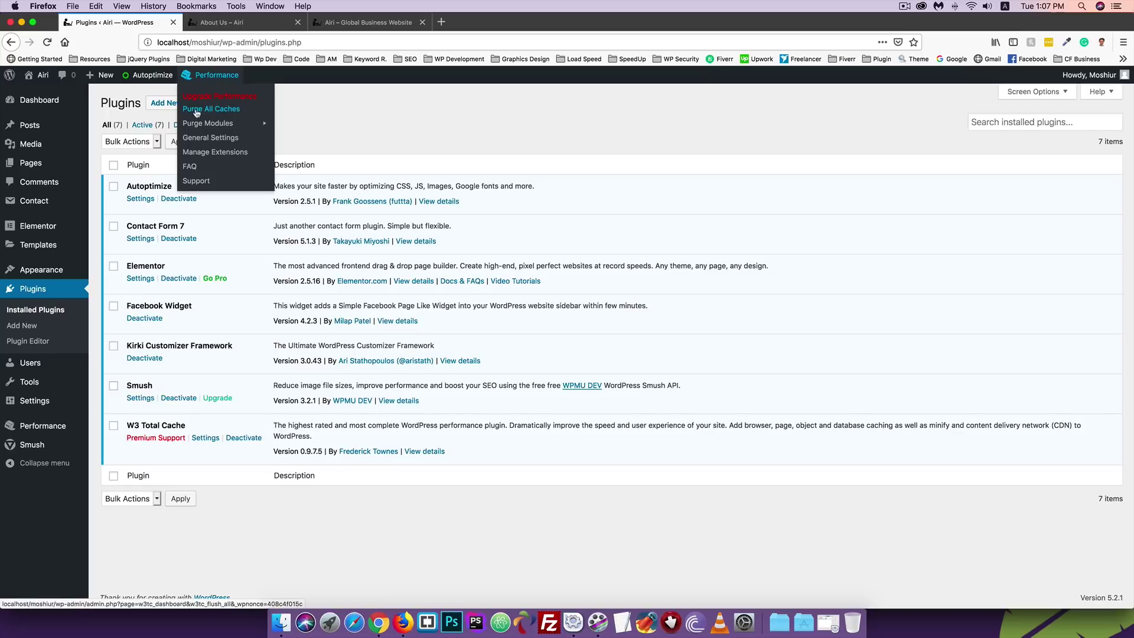
pyautogui.click(219, 111)
# Step: Delete the Autoptimize cache
pyautogui.moveTo(150, 75)
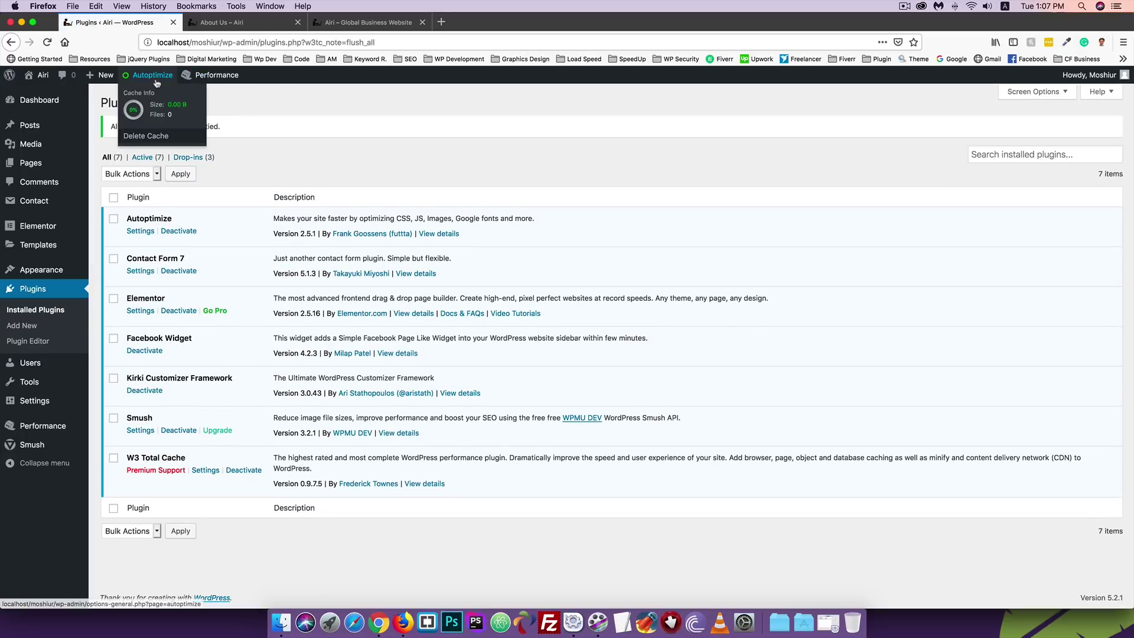
pyautogui.click(149, 135)
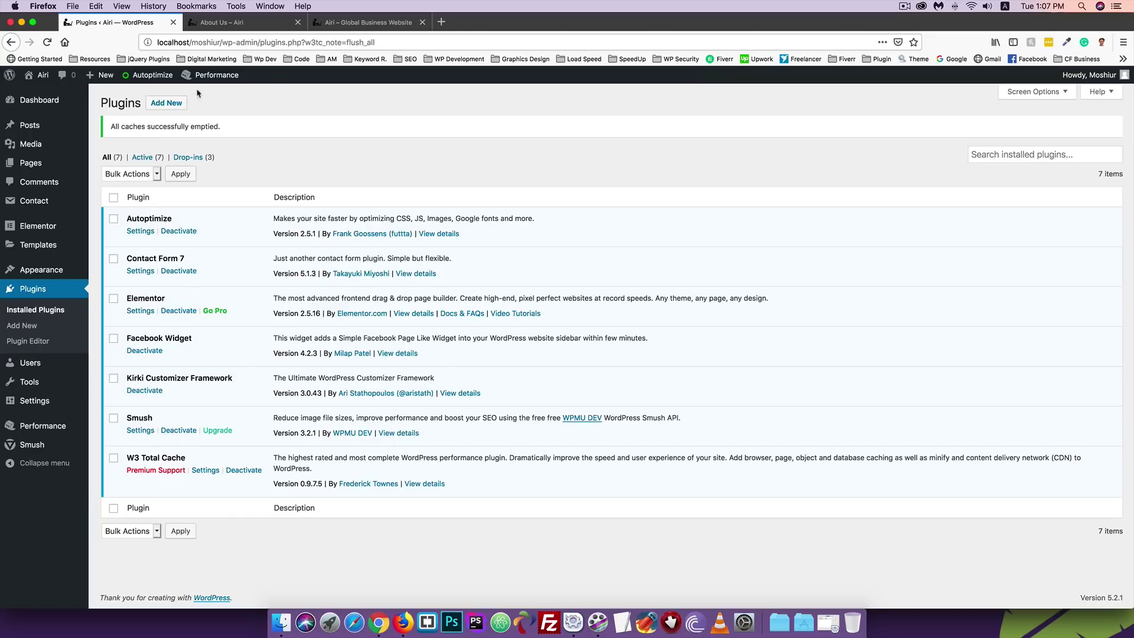
pyautogui.moveTo(213, 77)
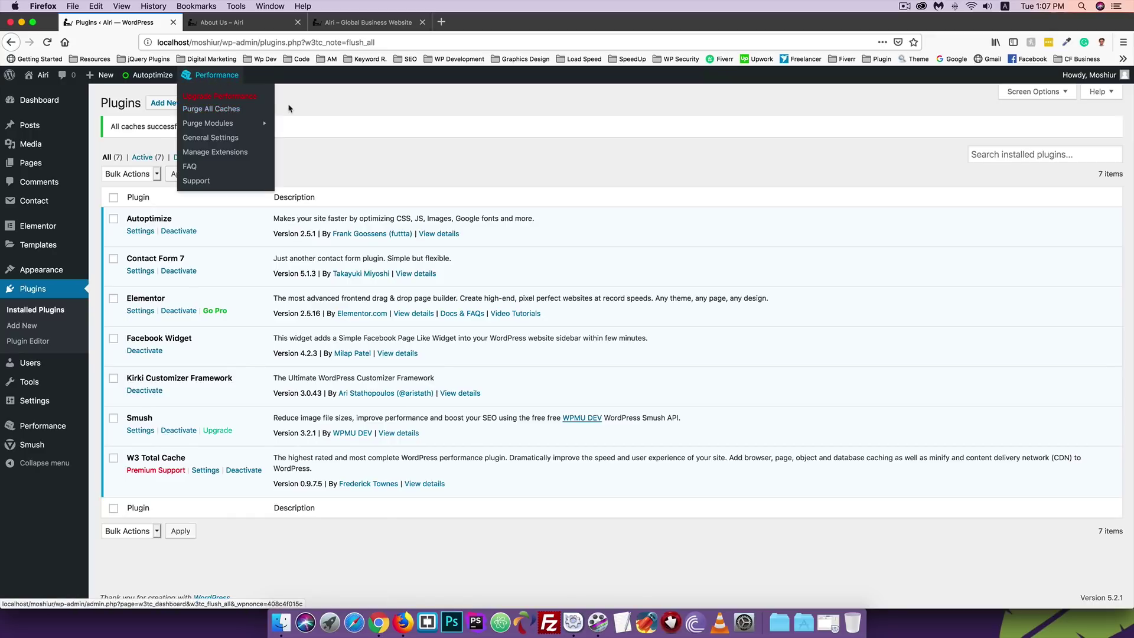